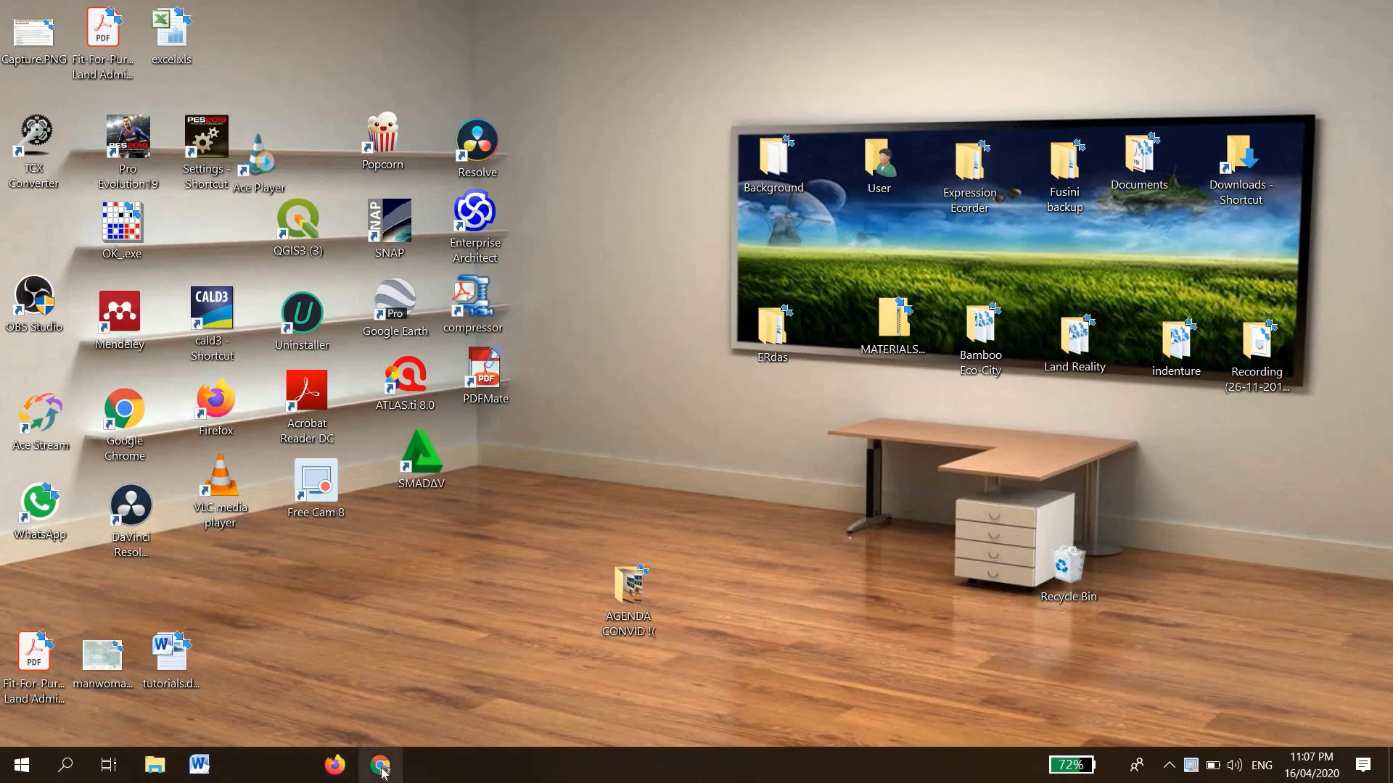
- Open Chrome, search for 'map developers', and load the mapdevelopers.com site
left_click(382, 768)
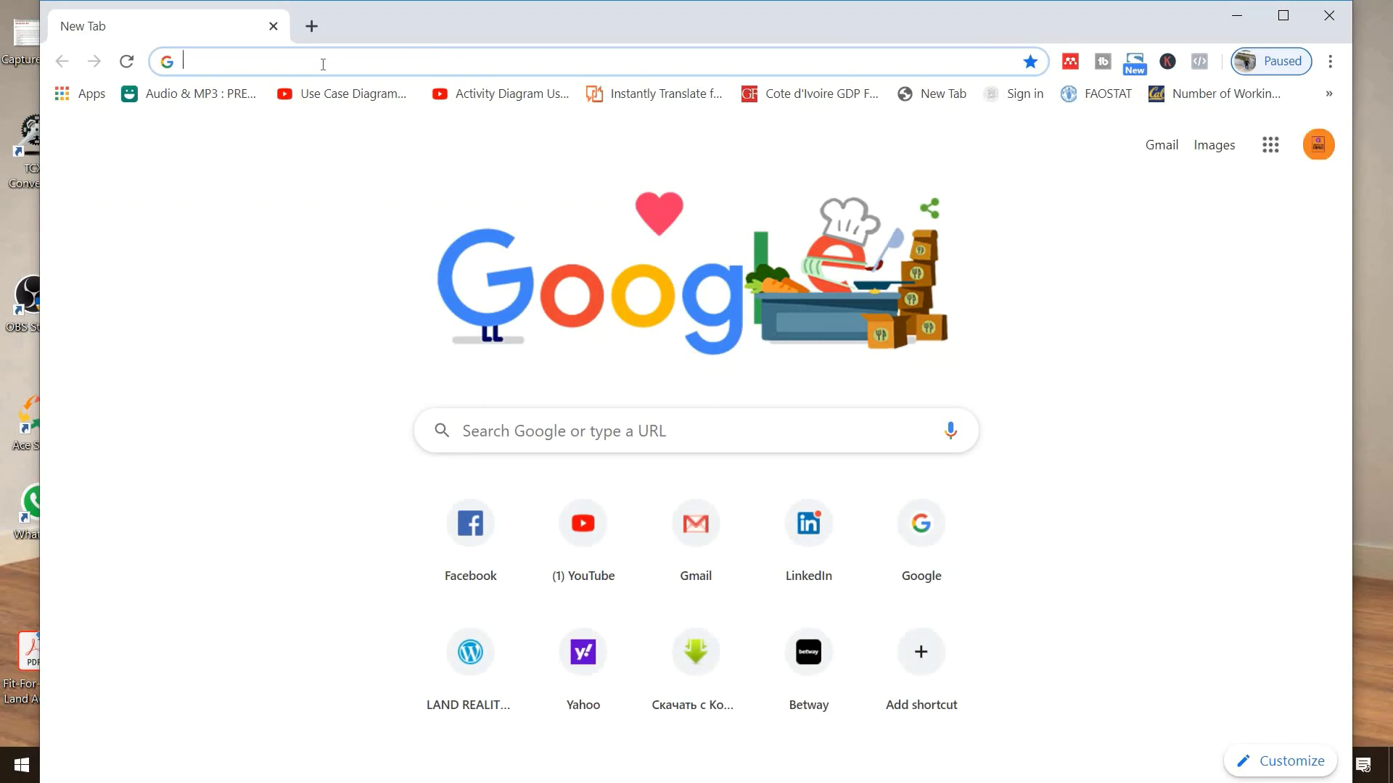
type("map ")
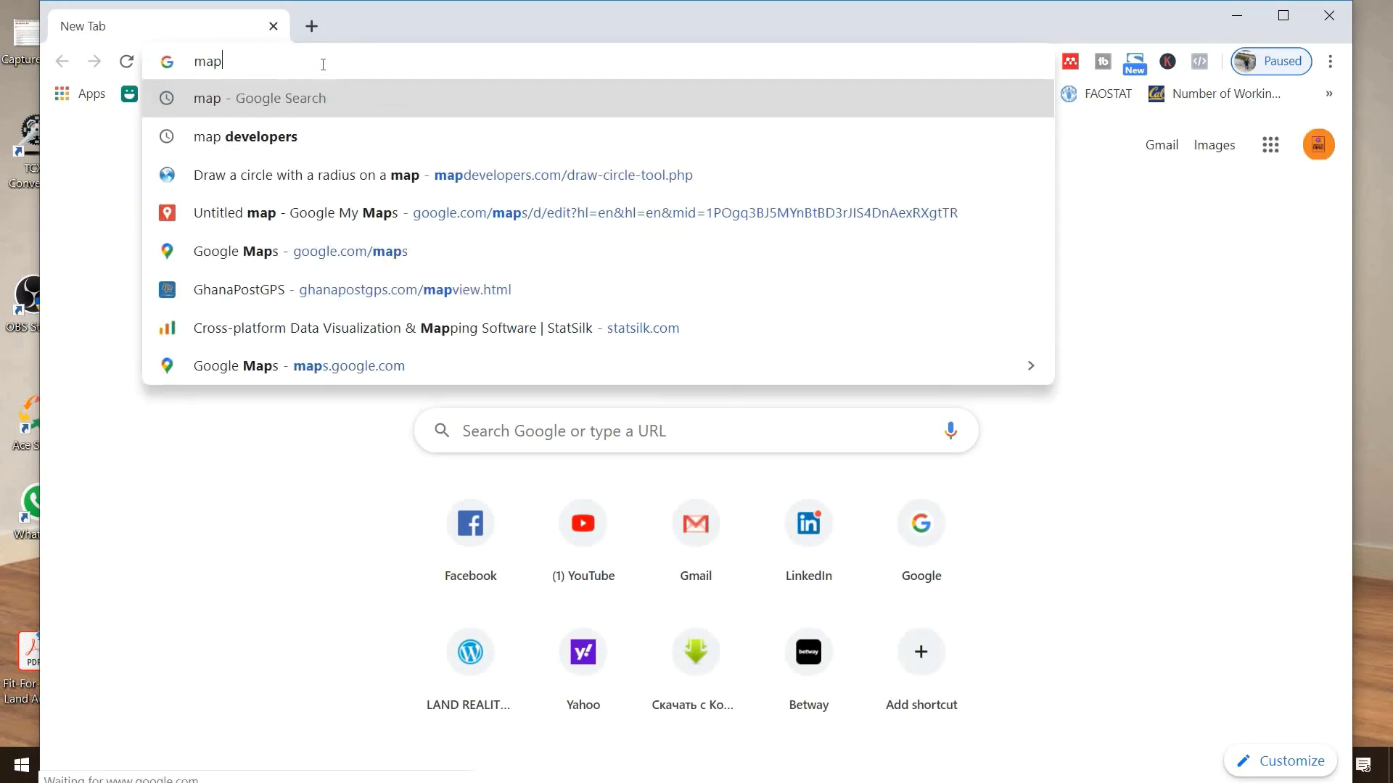
type("developers")
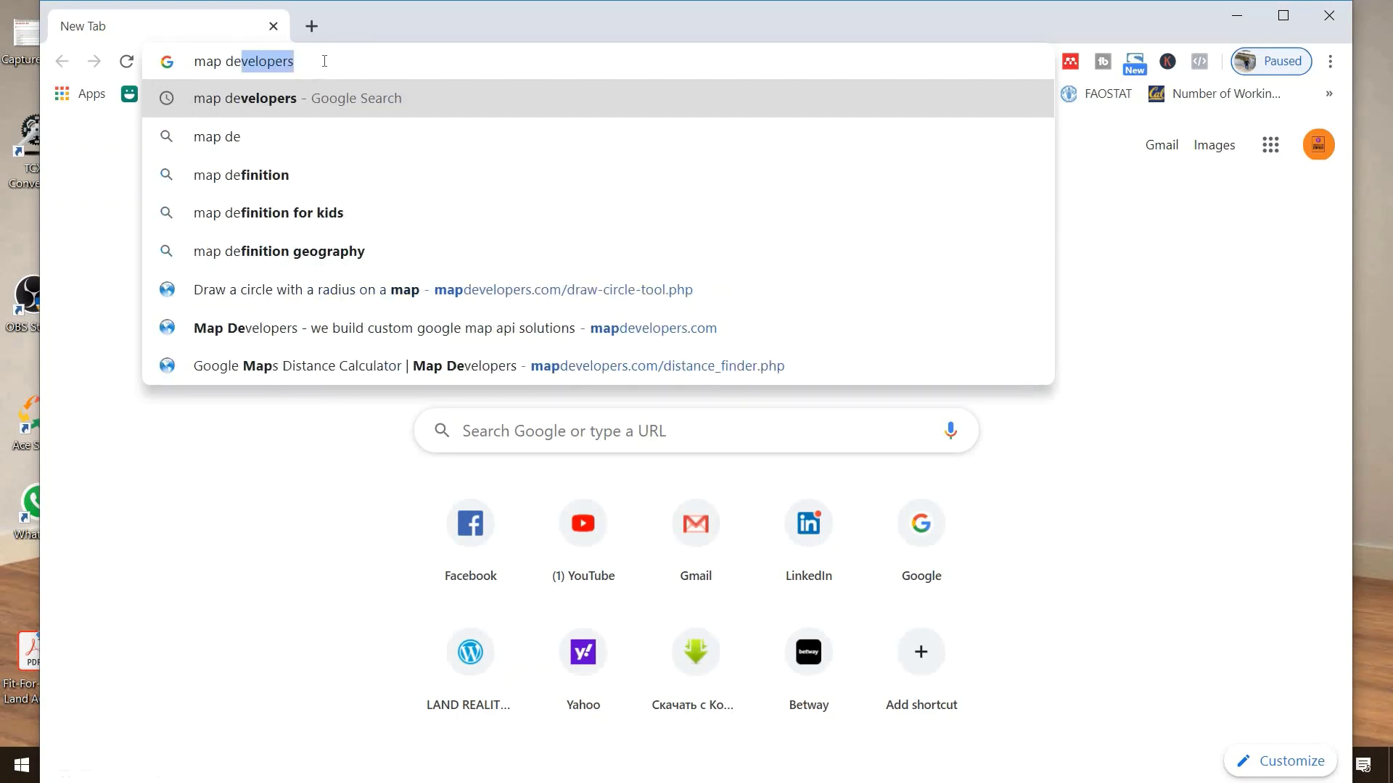
left_click(260, 98)
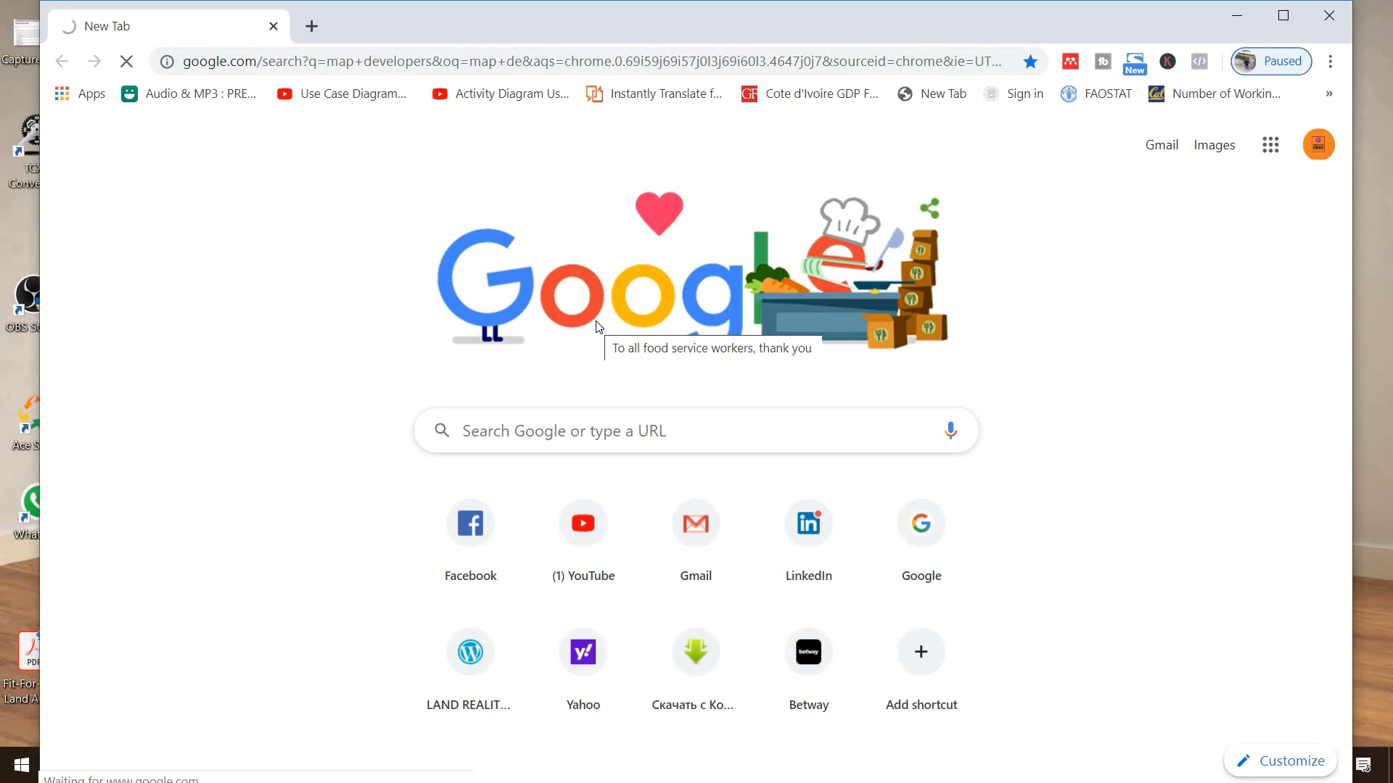
left_click(415, 303)
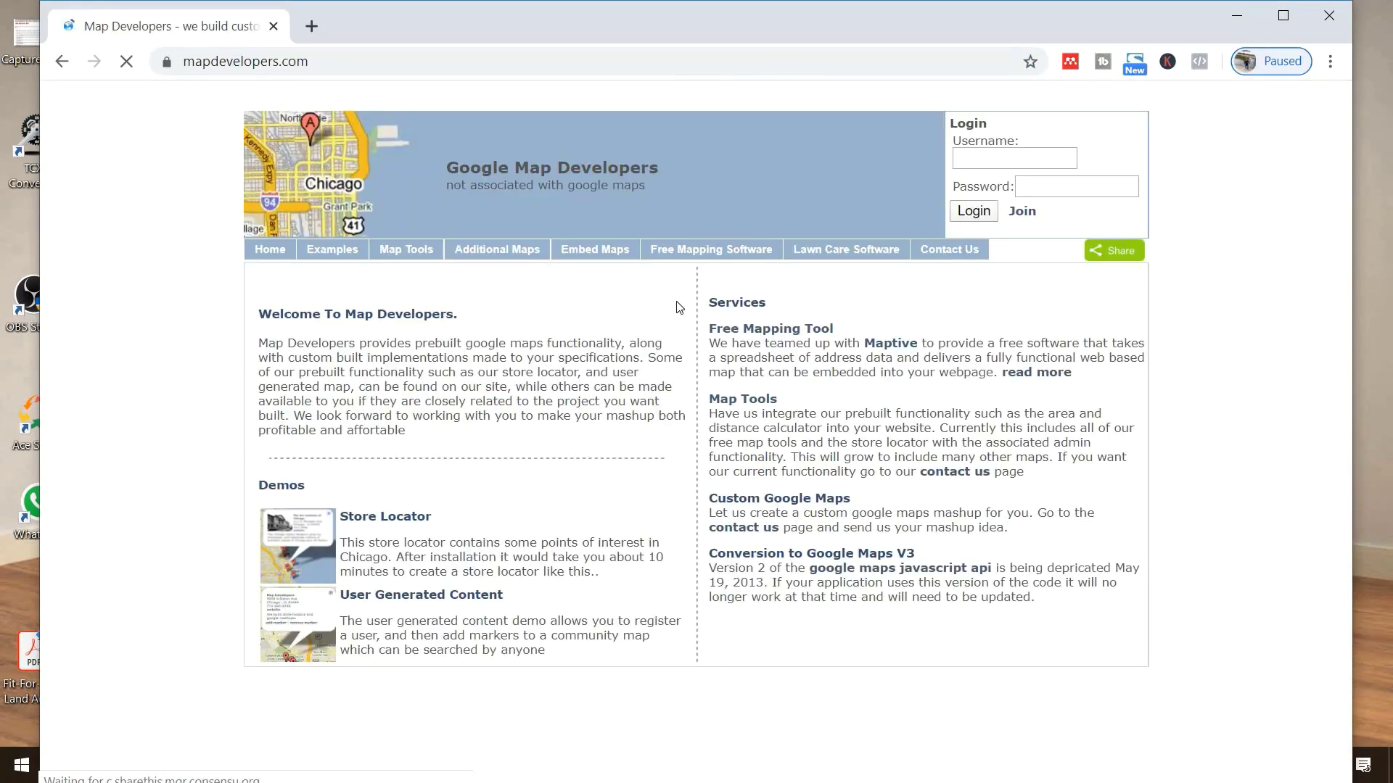
mouse_move(405, 248)
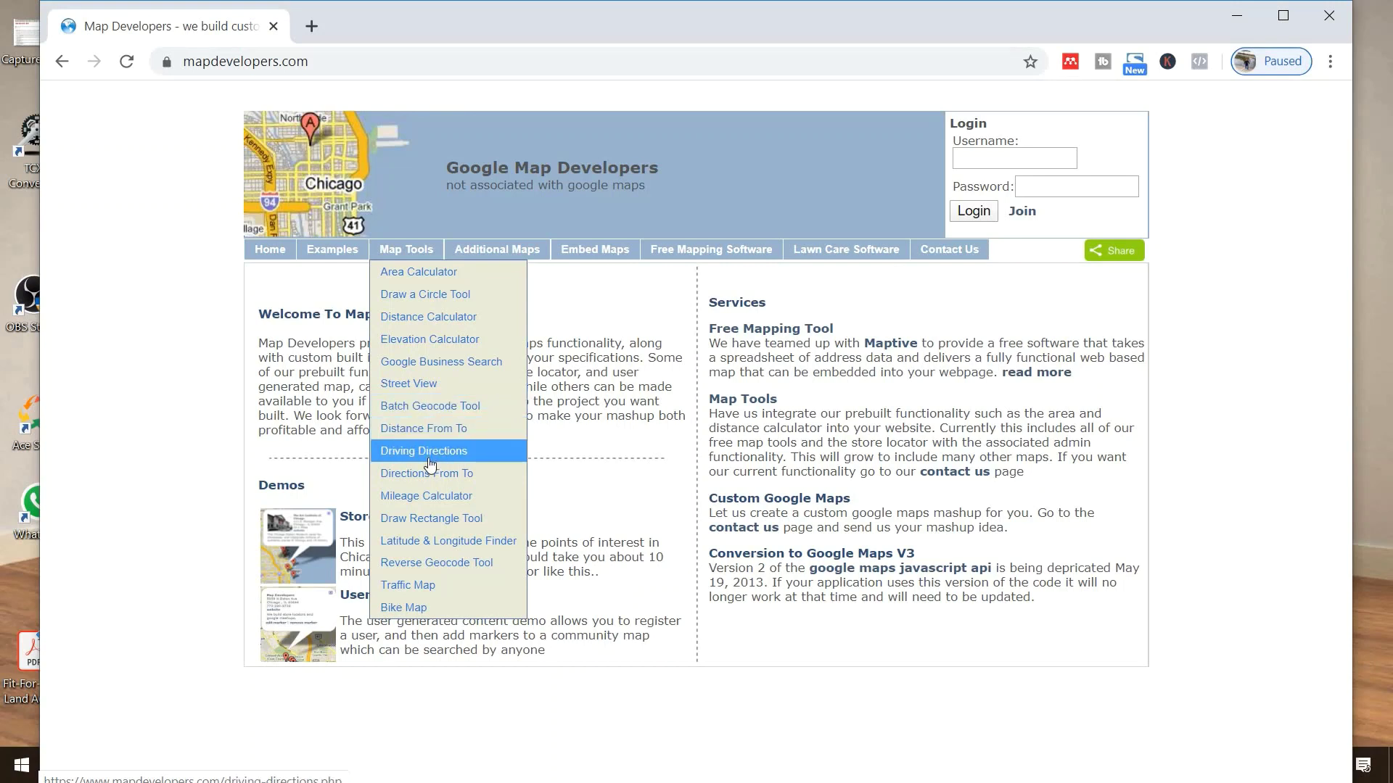
- Open the Draw a Circle Tool page and check the circle colour choices without changing them
left_click(421, 295)
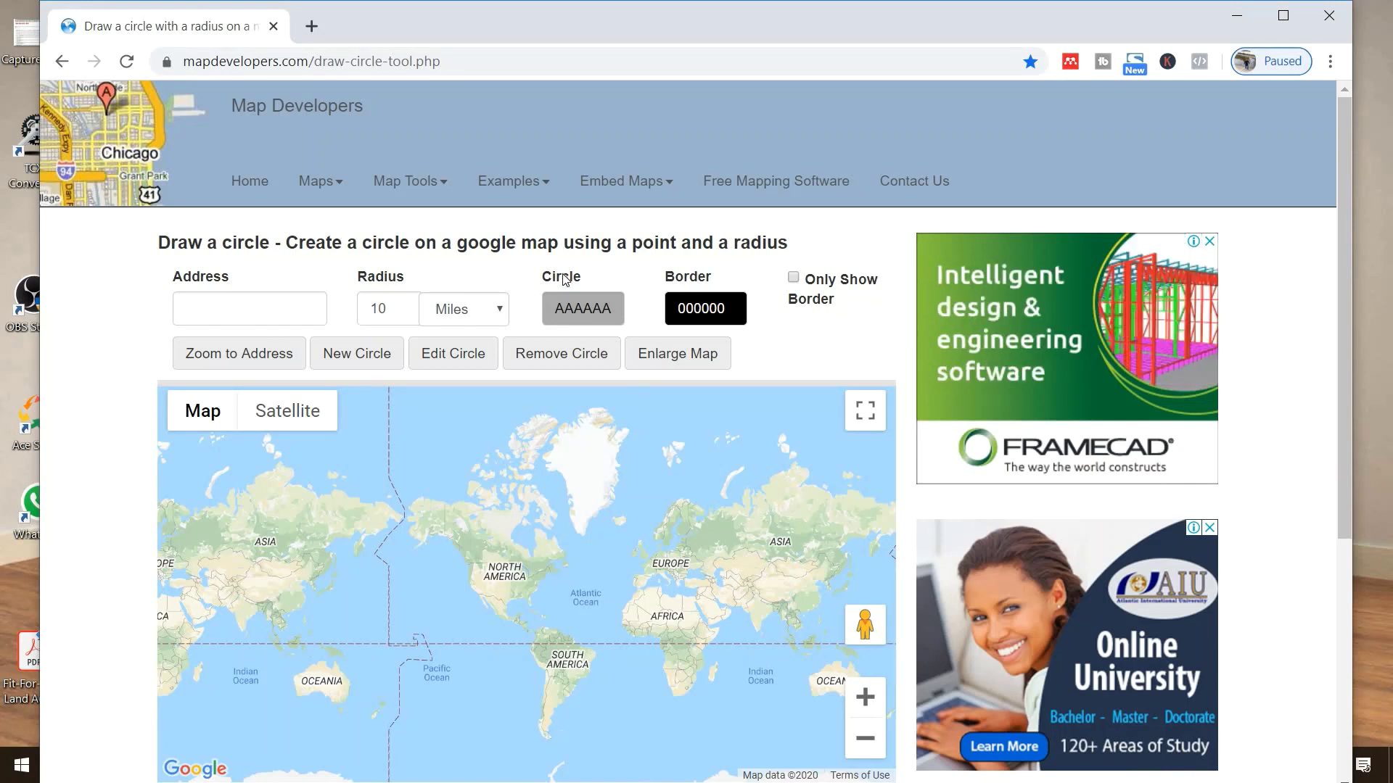
left_click(578, 309)
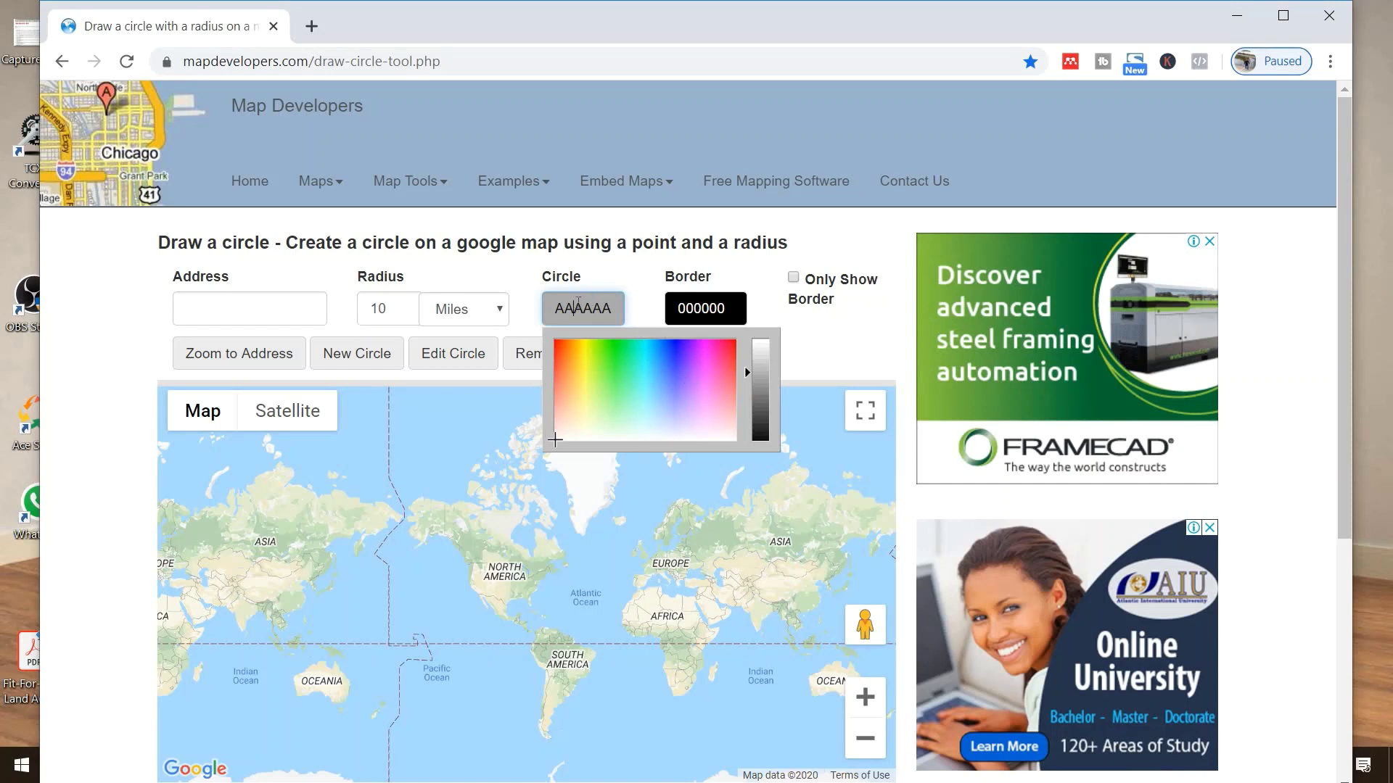
left_click(434, 370)
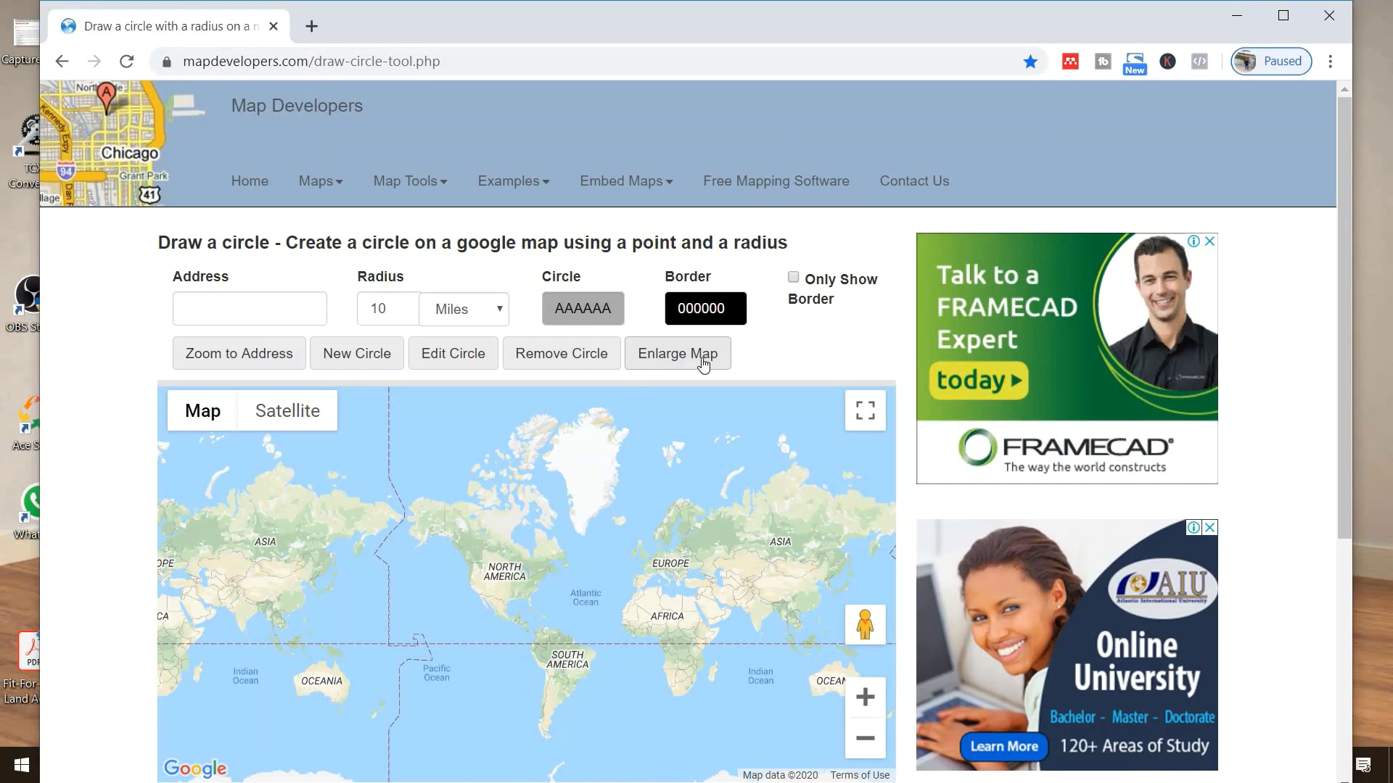
- Enter 'Tumu Avenue' as the address, zoom the map to Accra, and briefly view it fullscreen
left_click(231, 315)
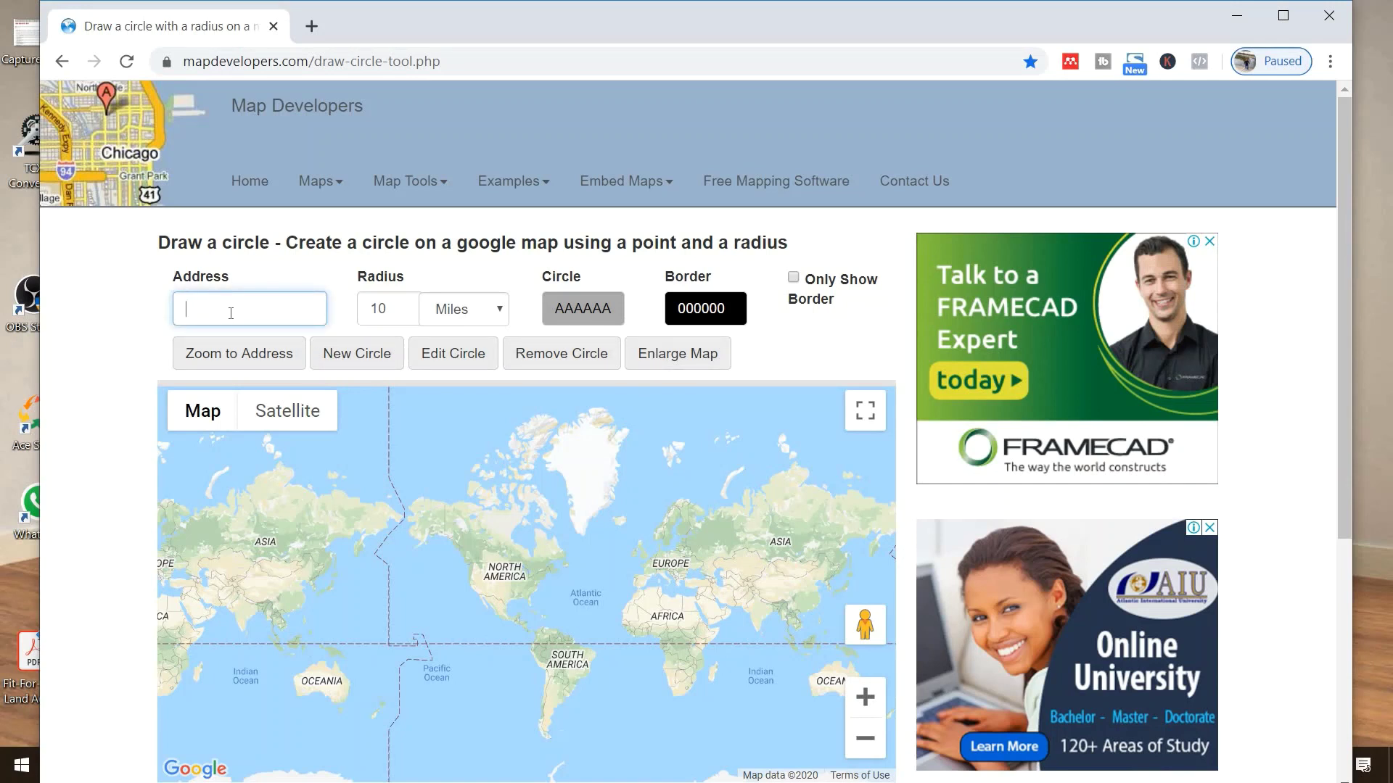
type("Tumu")
type(" Avenu")
type("e")
left_click(244, 362)
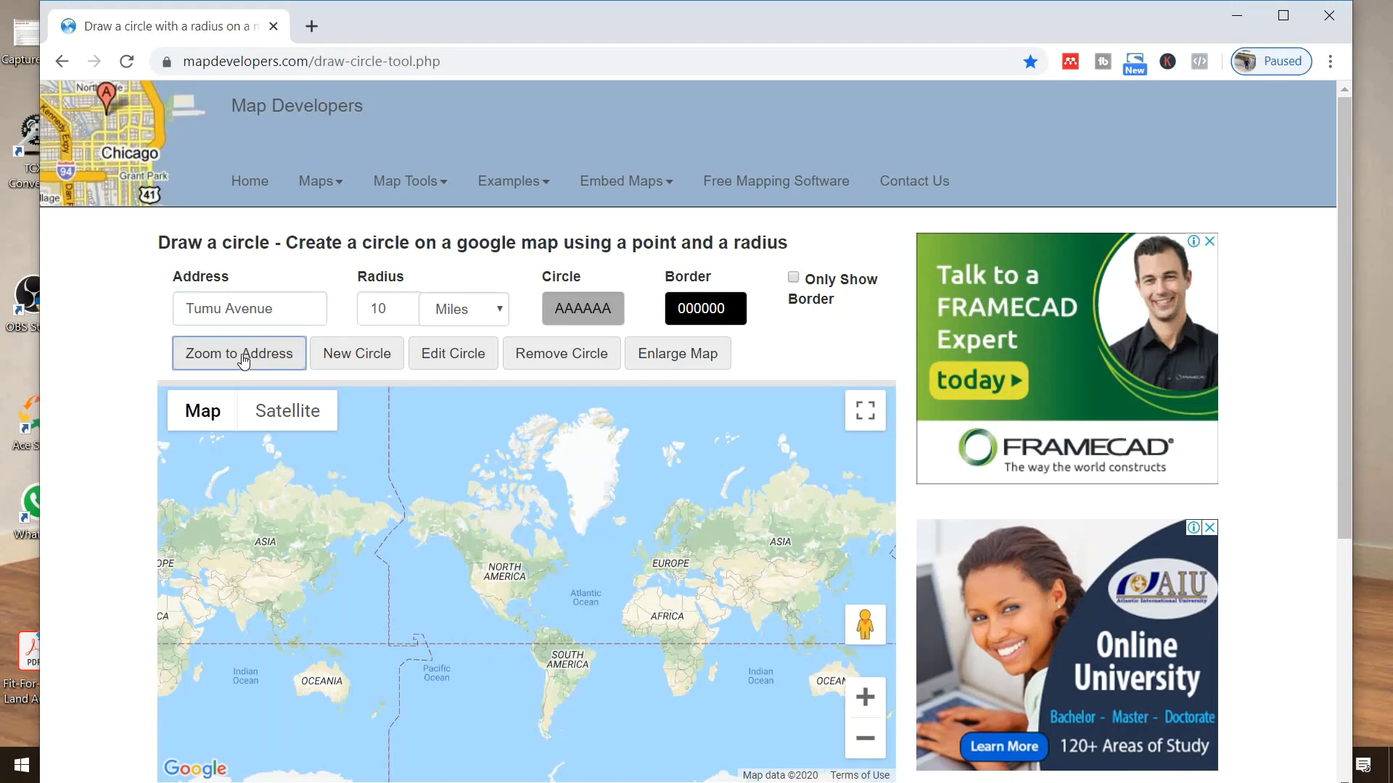
left_click(244, 363)
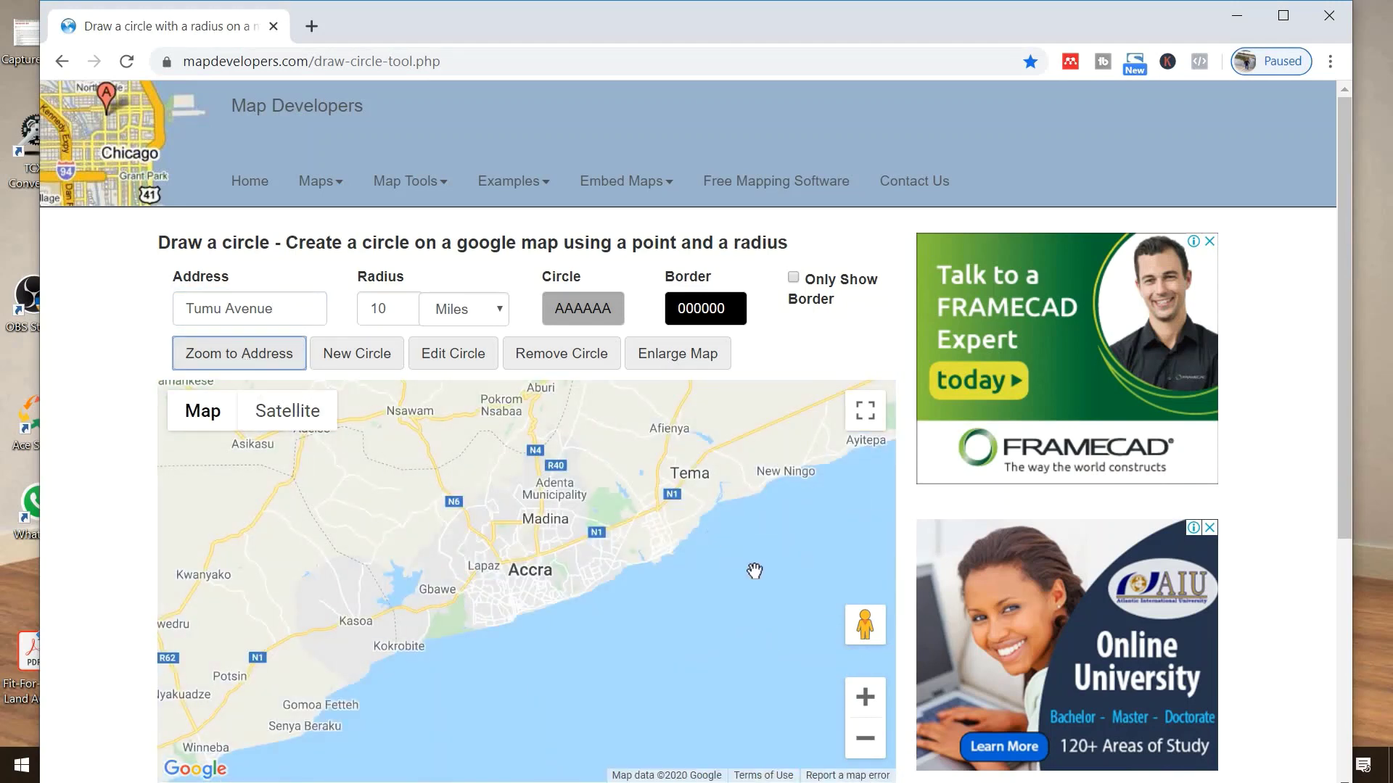
left_click(867, 425)
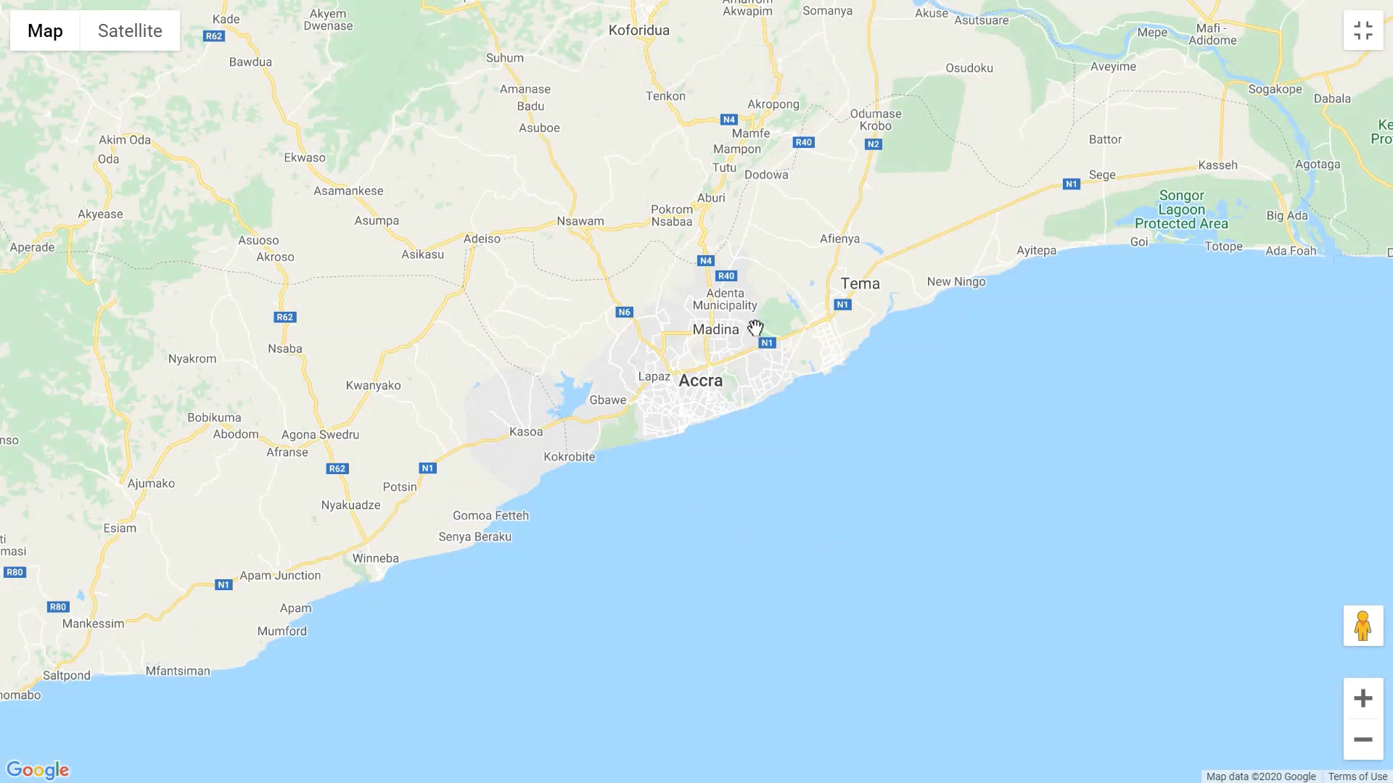
left_click(1368, 43)
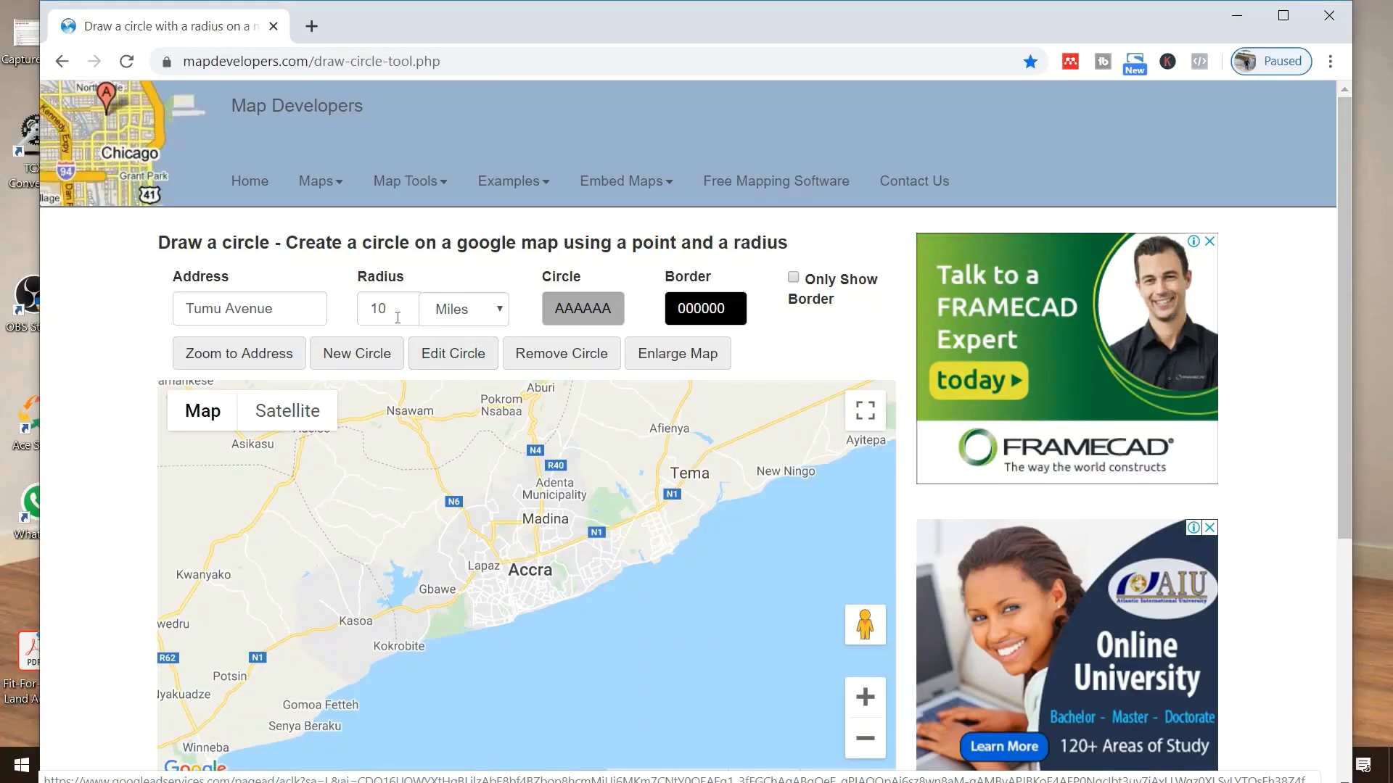
- Set the radius to 20 KM and draw a new circle around Accra
left_click(500, 313)
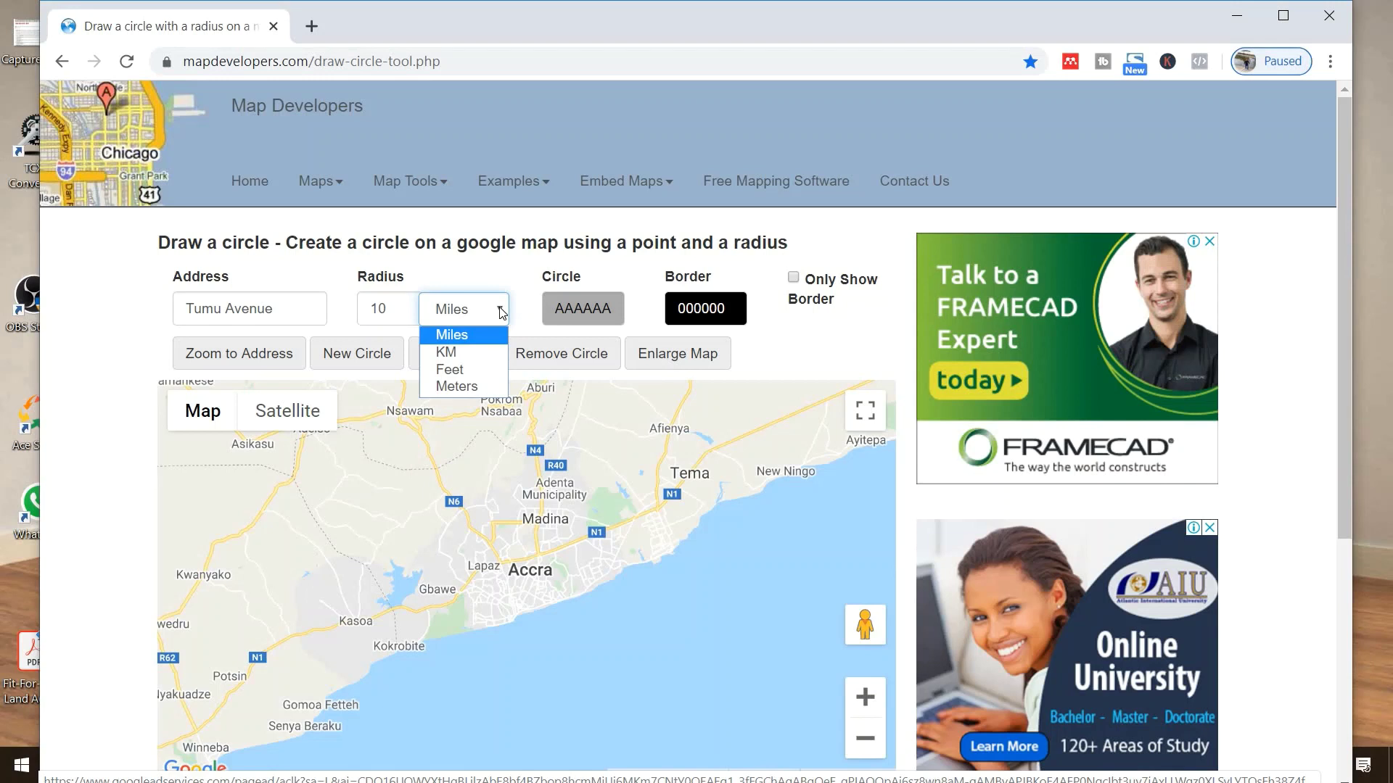
left_click(377, 312)
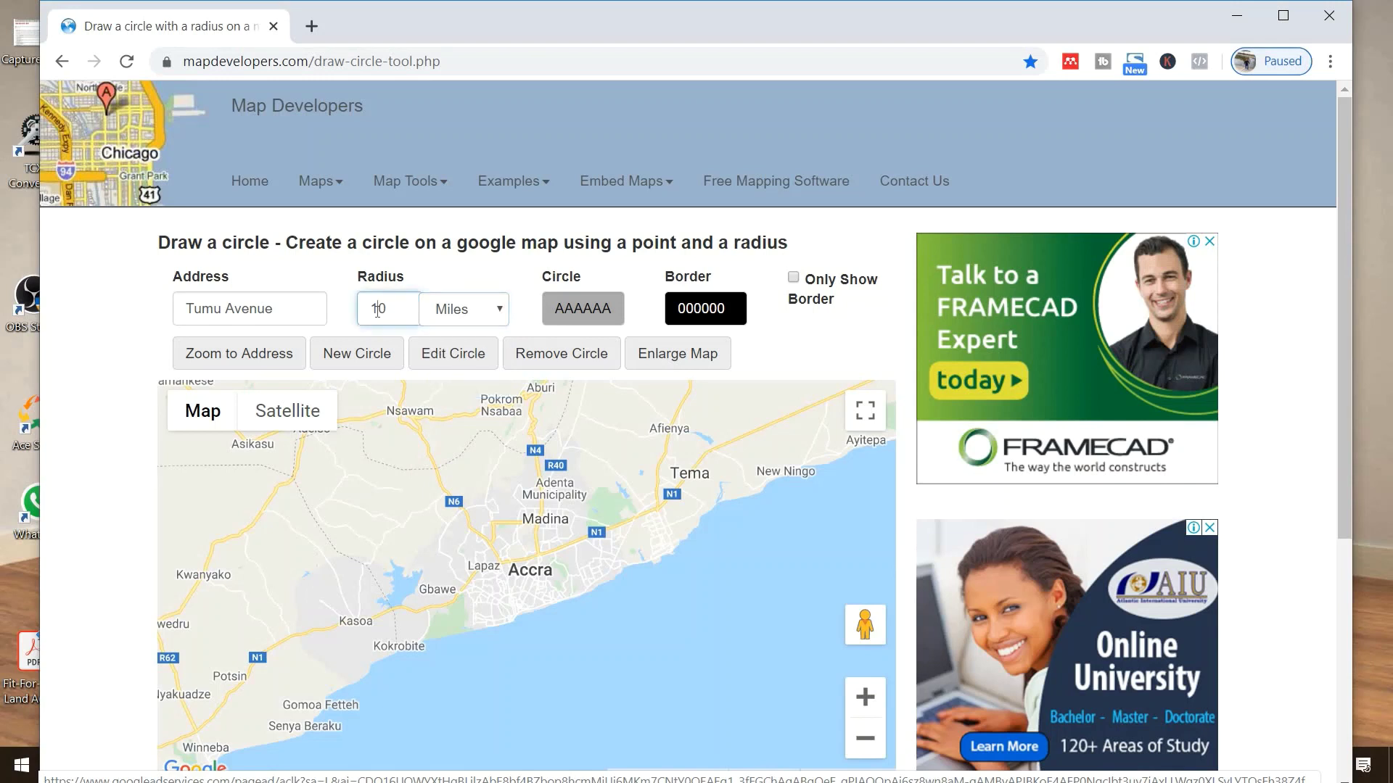
key("BackSpace")
type("2")
left_click(505, 314)
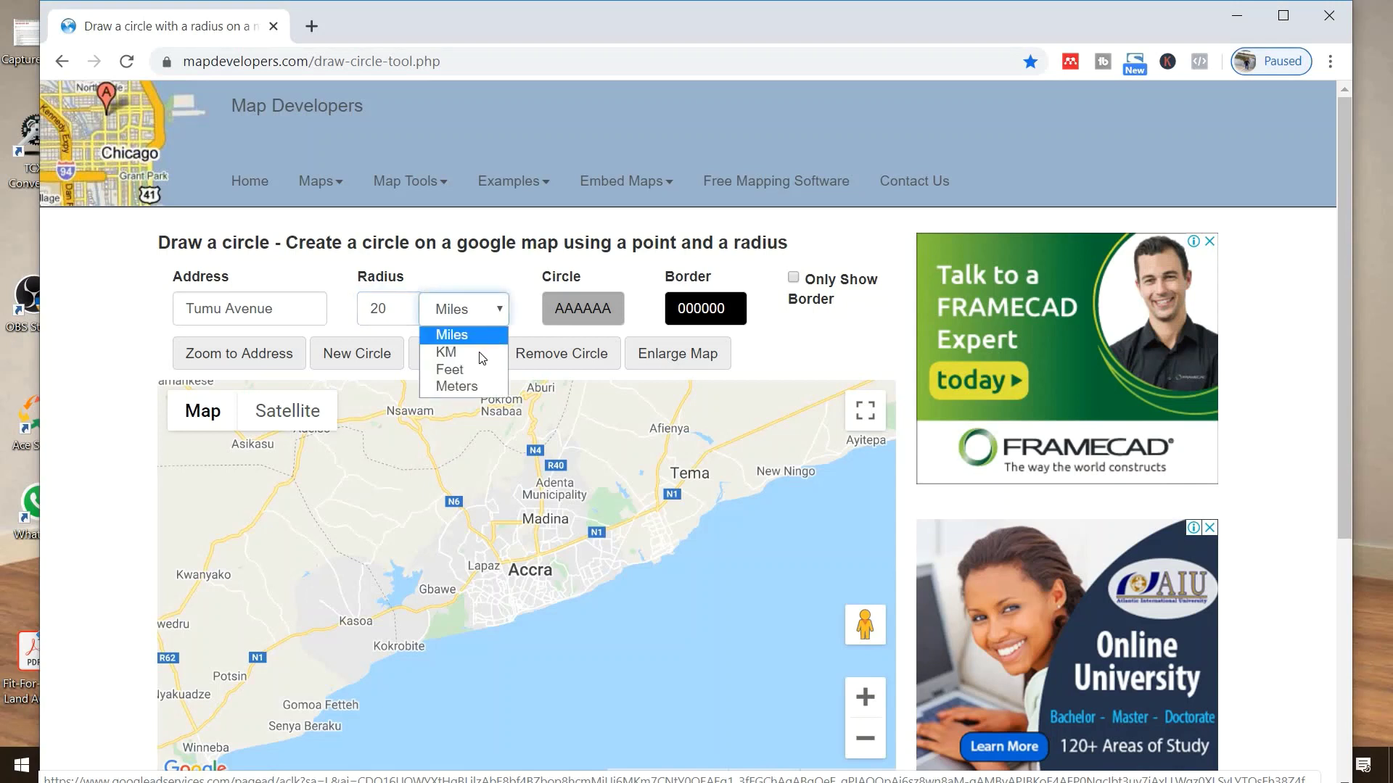
left_click(480, 357)
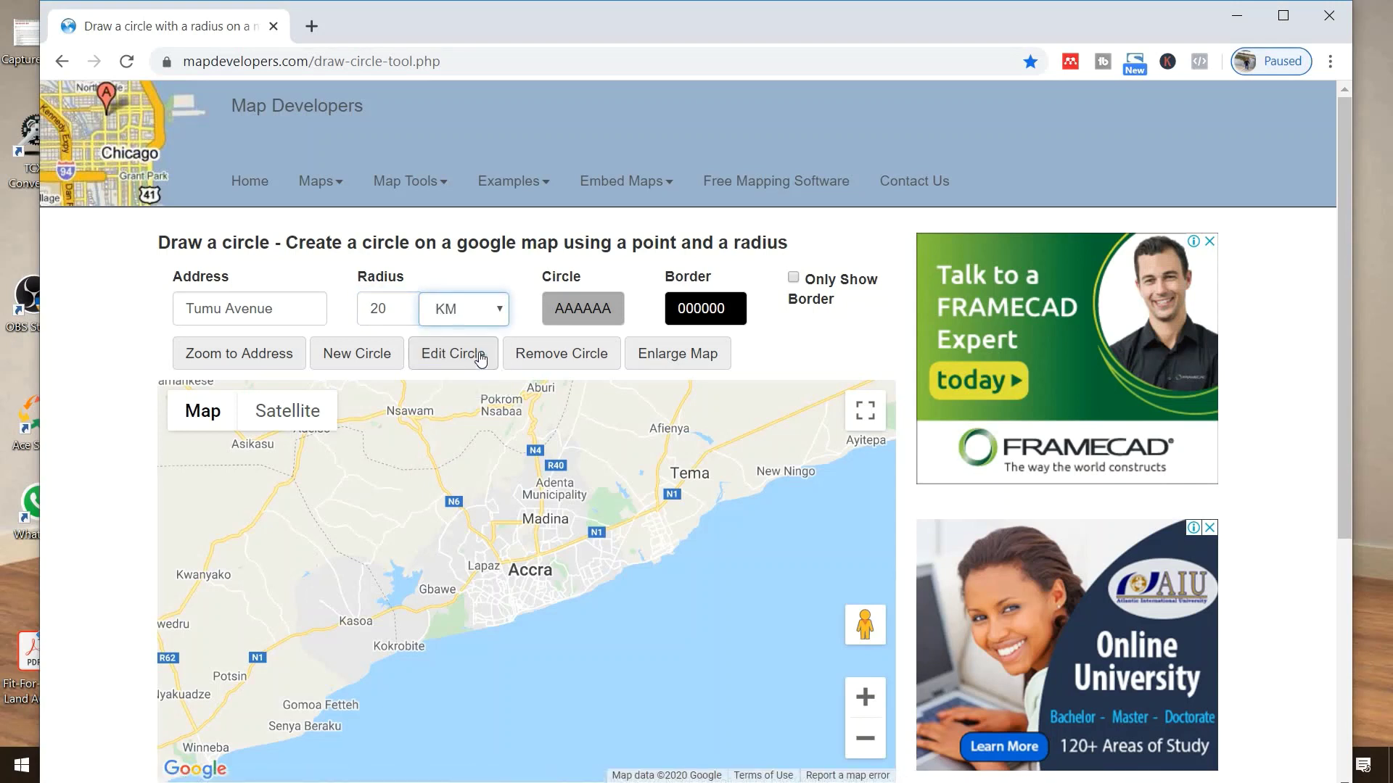
left_click(351, 354)
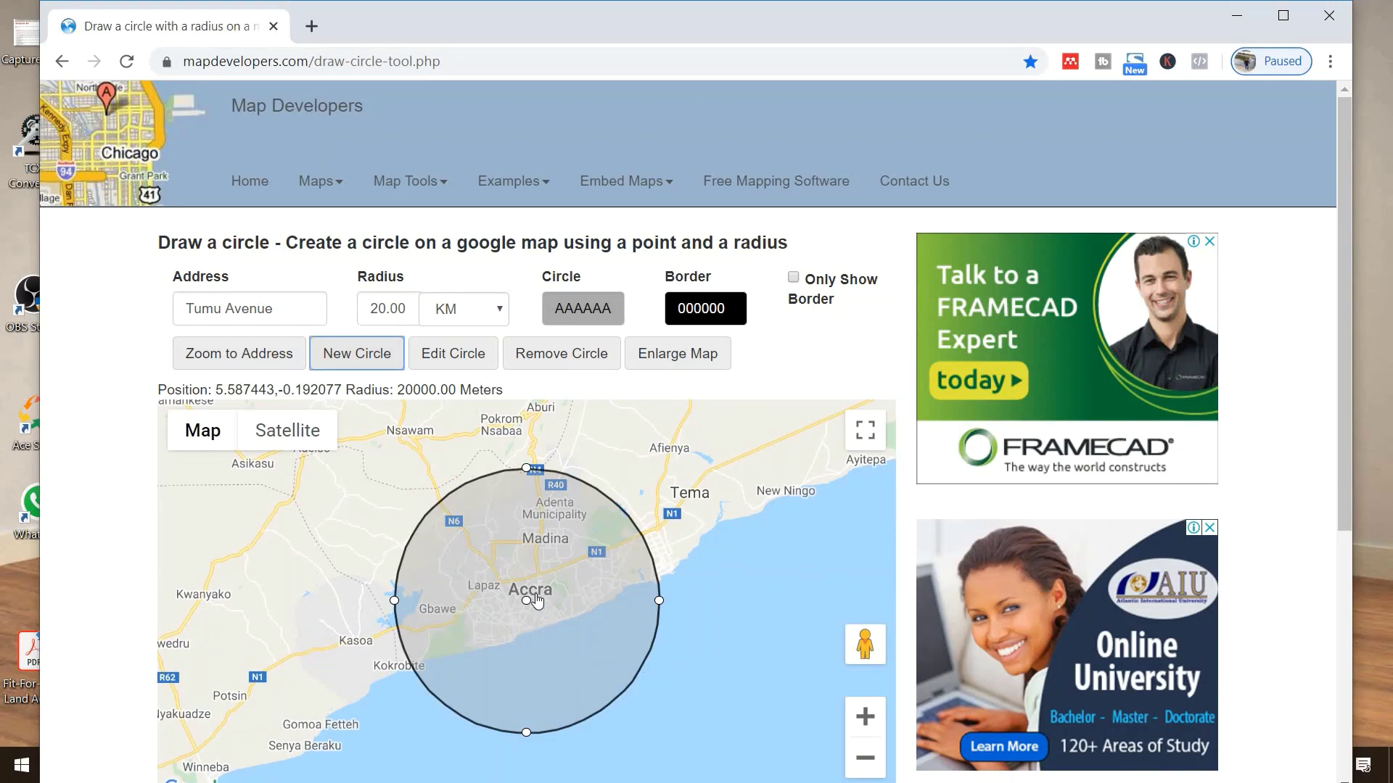
scroll(609, 522, "down", 1)
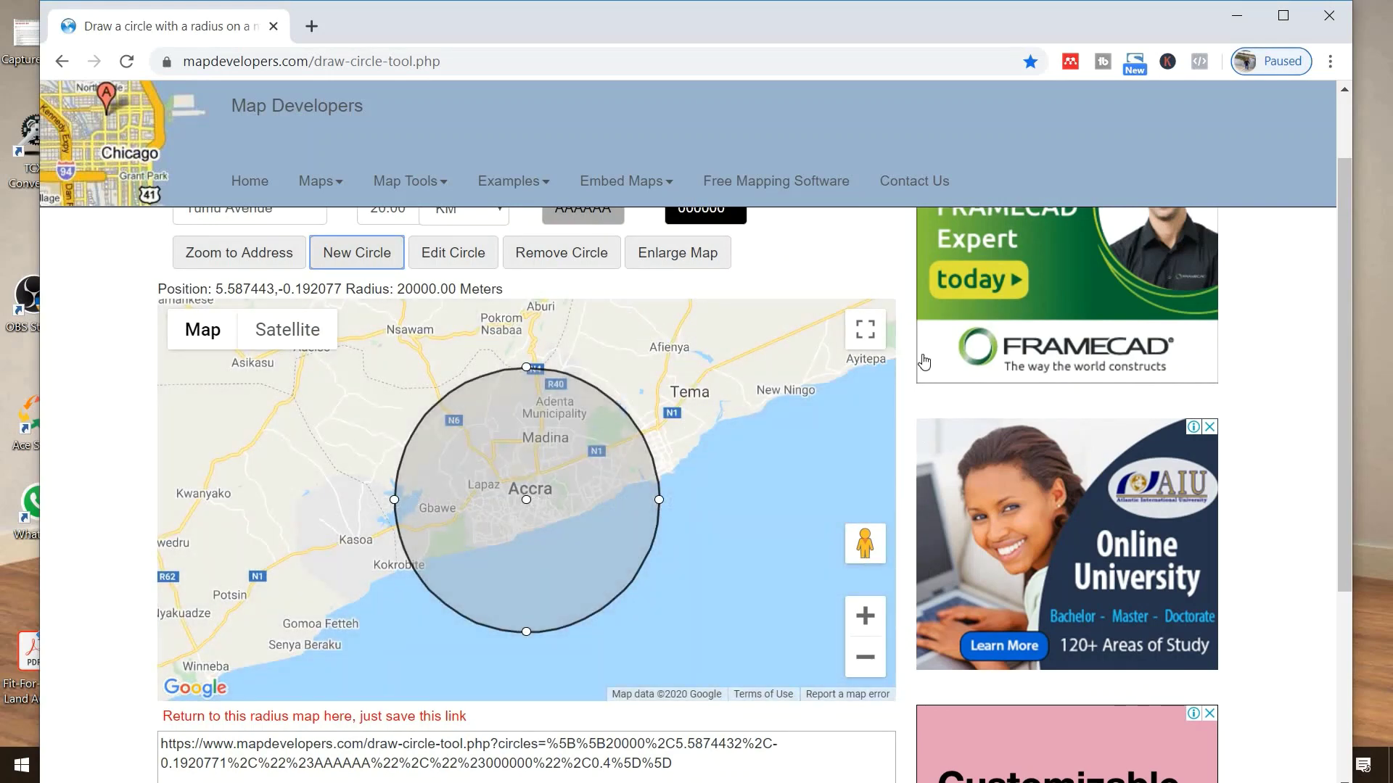
scroll(549, 308, "up", 1)
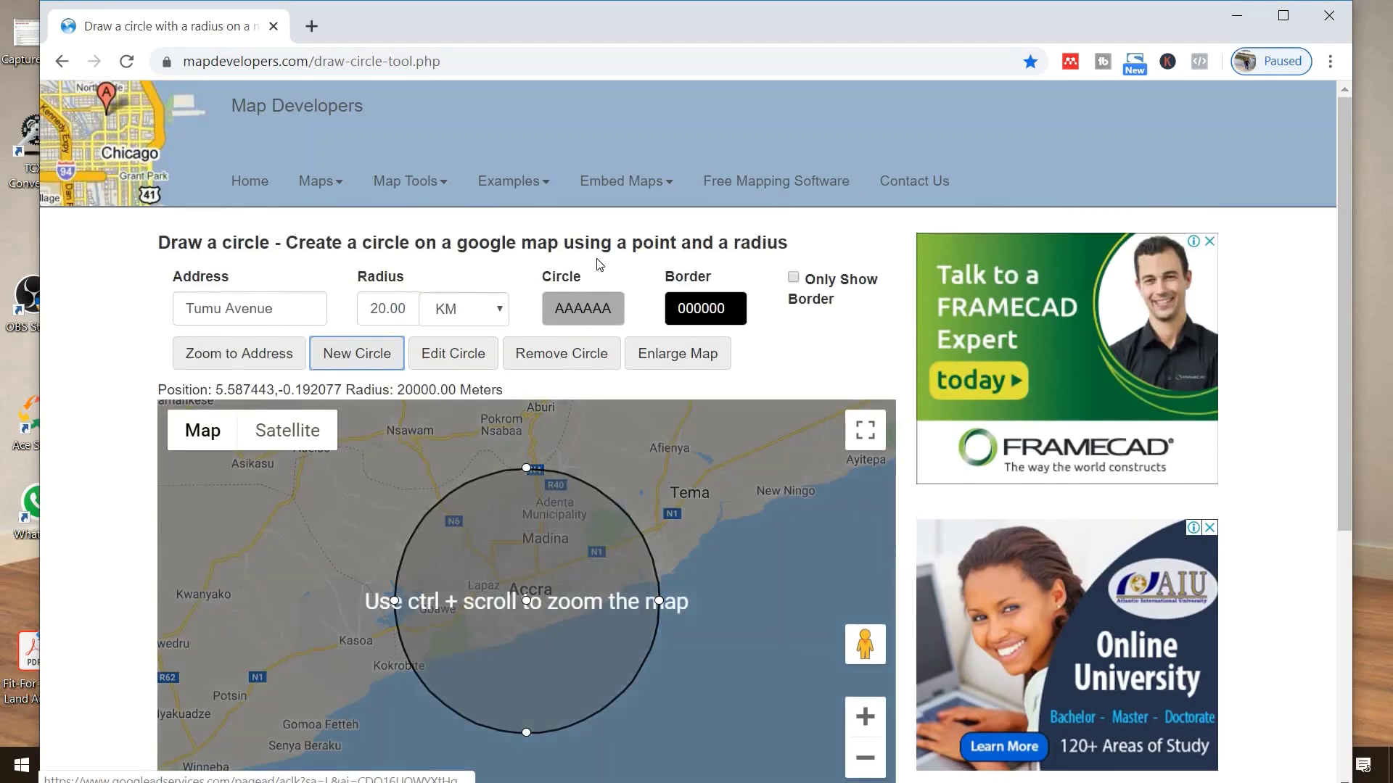
- Fill the existing 20 km circle green (40AA30) and change the radius value to 10
left_click(586, 308)
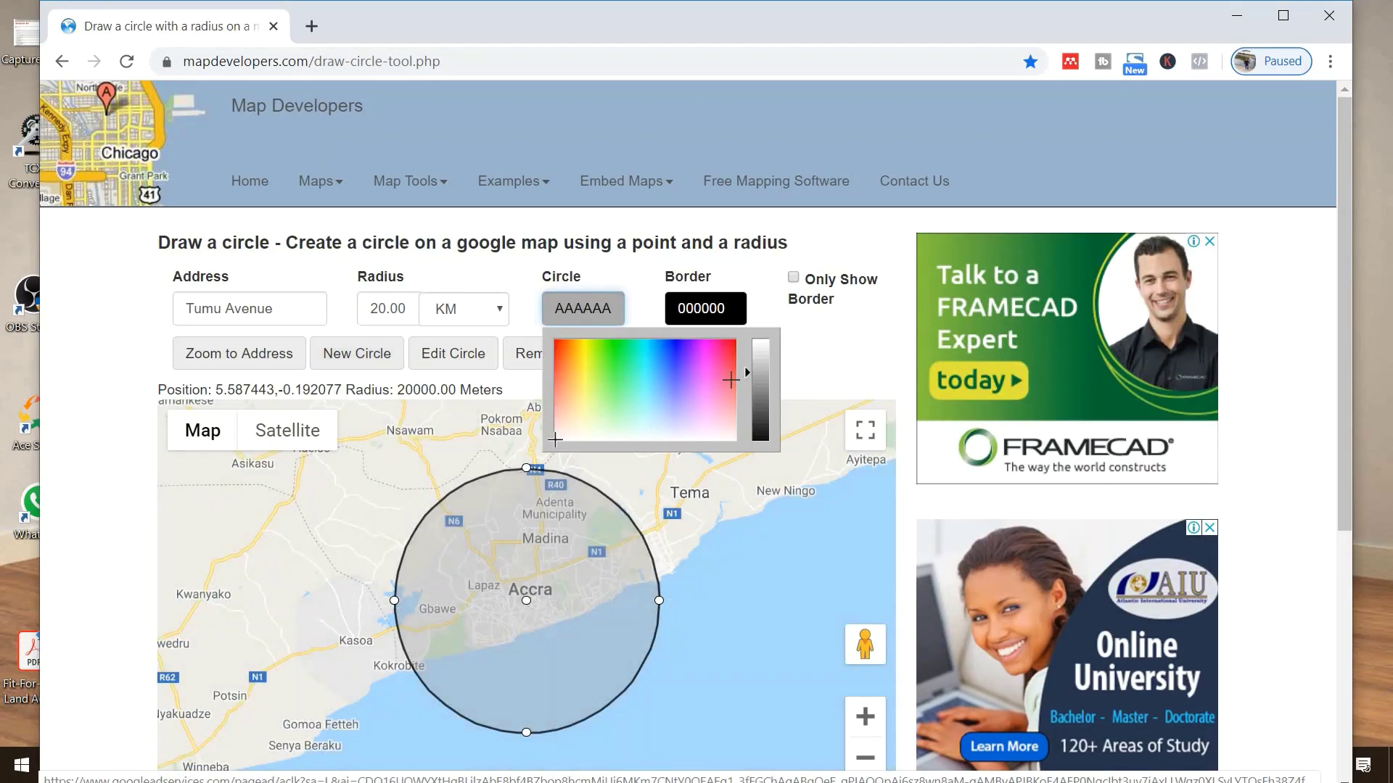
left_click(610, 367)
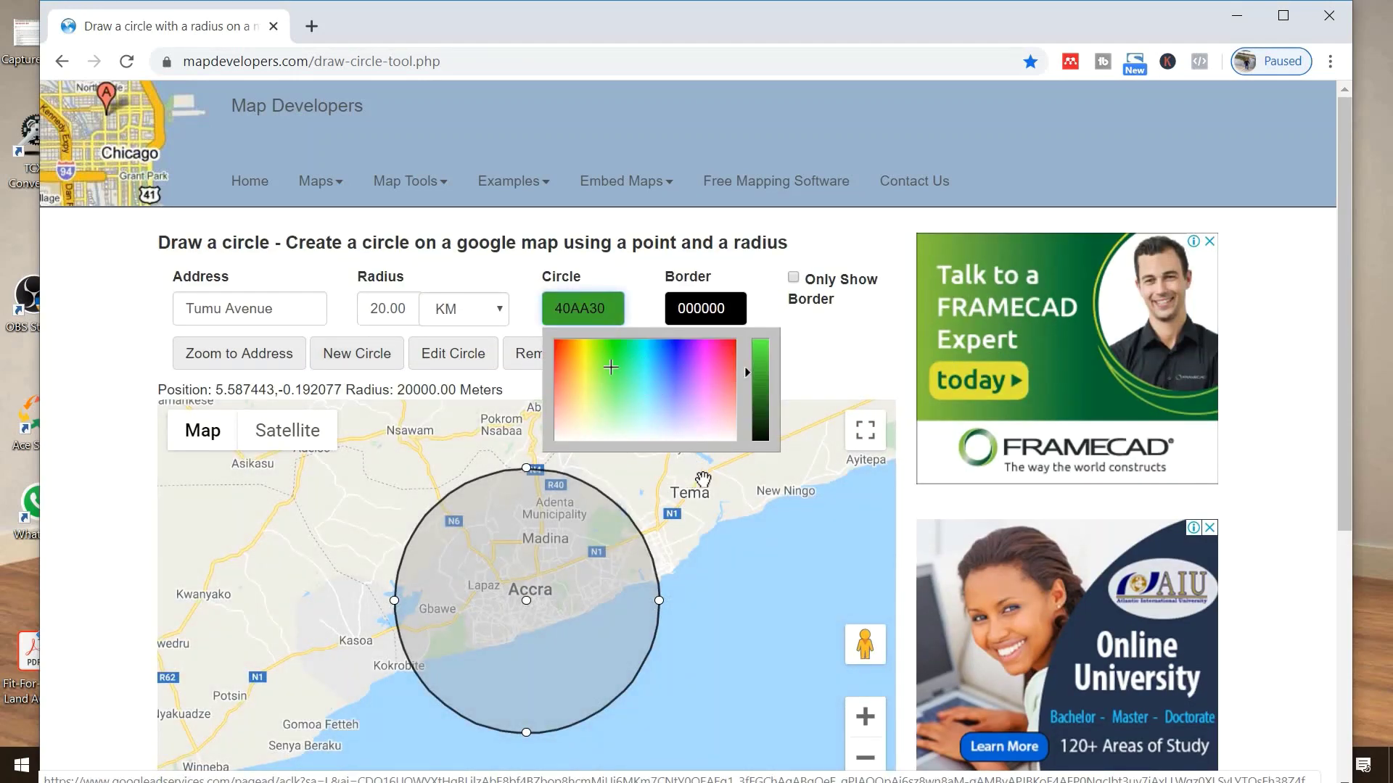
left_click(450, 363)
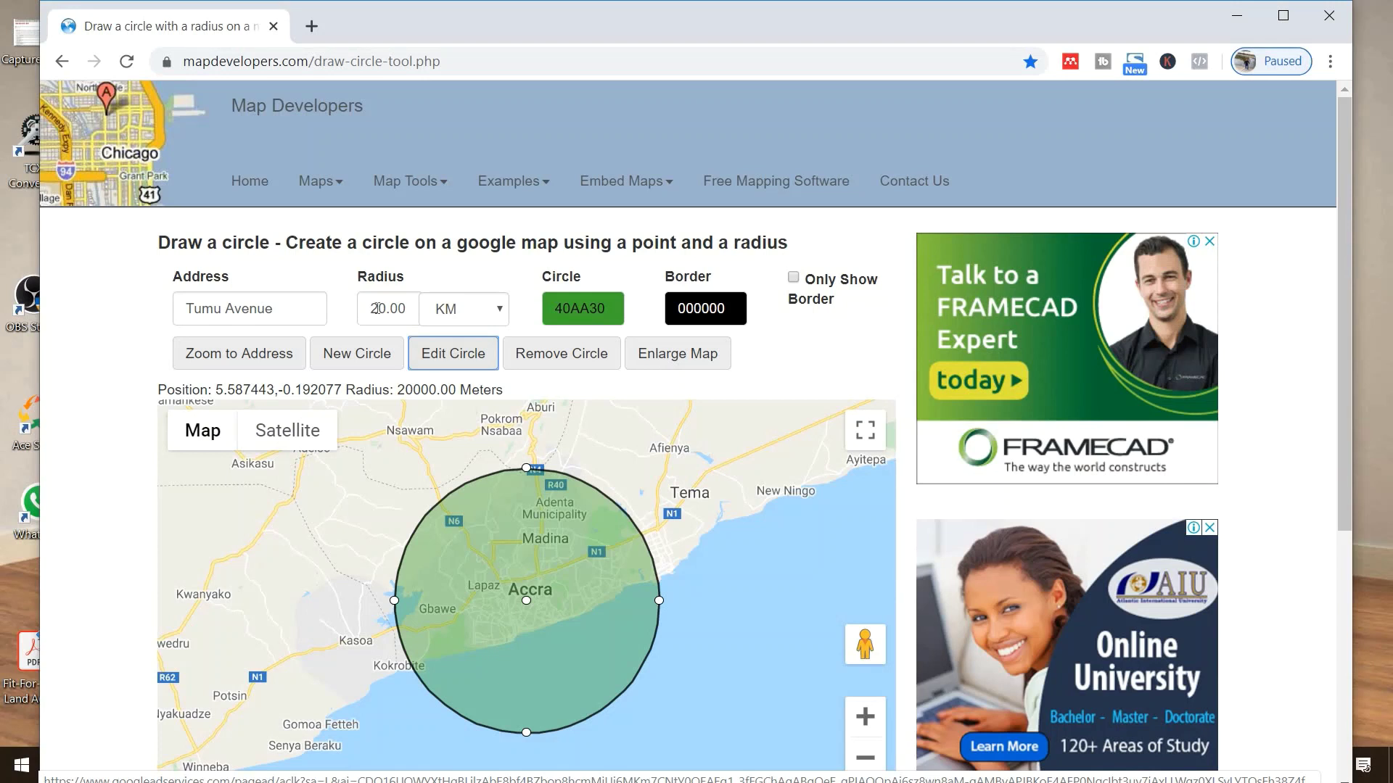
left_click(375, 308)
key("BackSpace")
type("1")
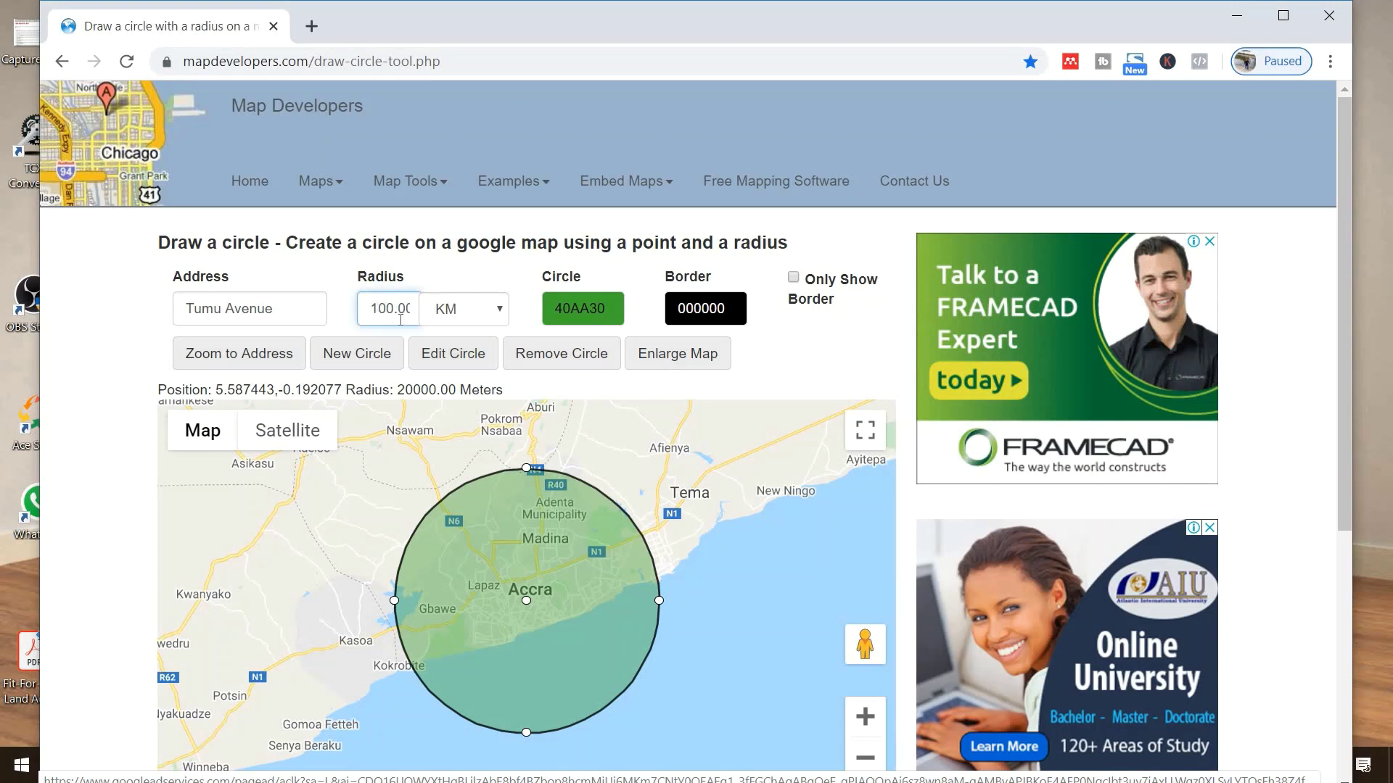
- Add a 10 km circle at the same centre and view both circles fullscreen
left_click(368, 360)
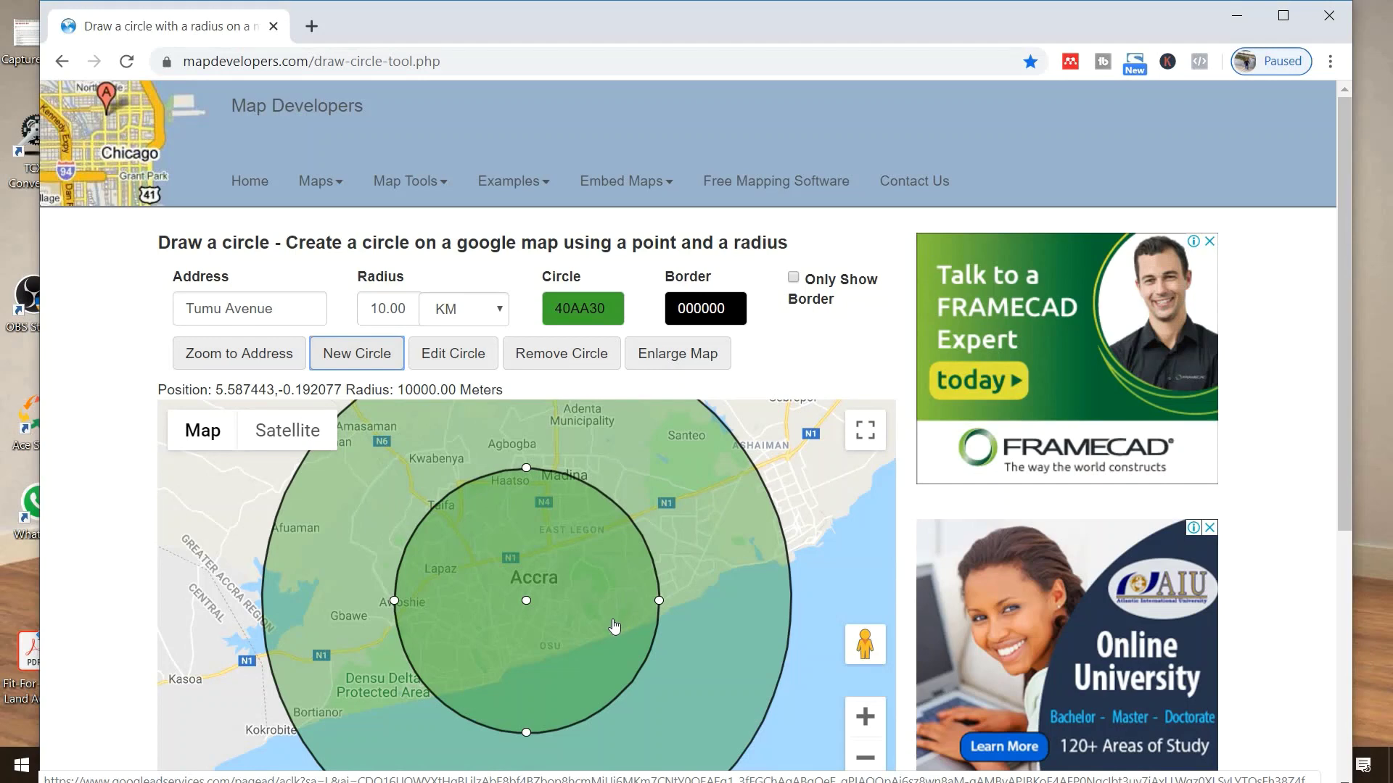
scroll(615, 627, "down", 1)
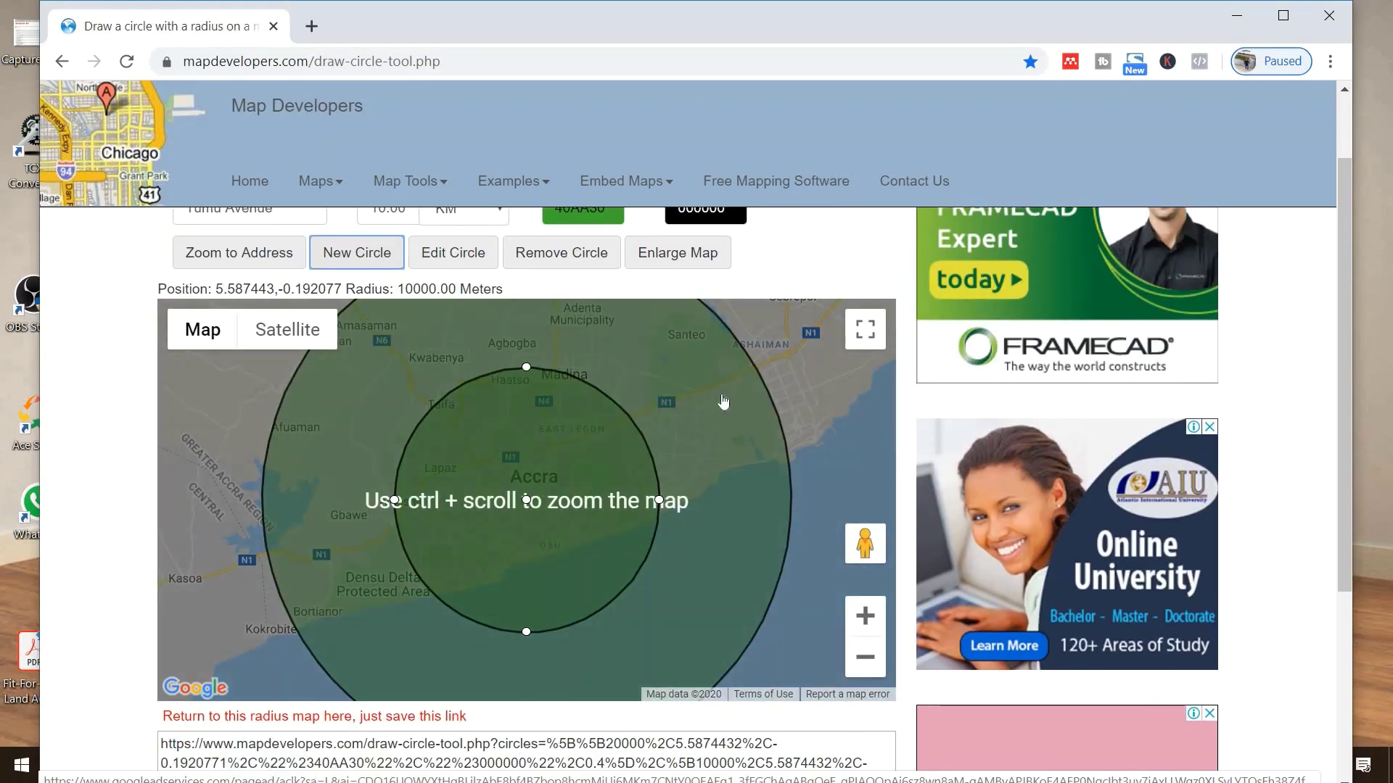
left_click(865, 330)
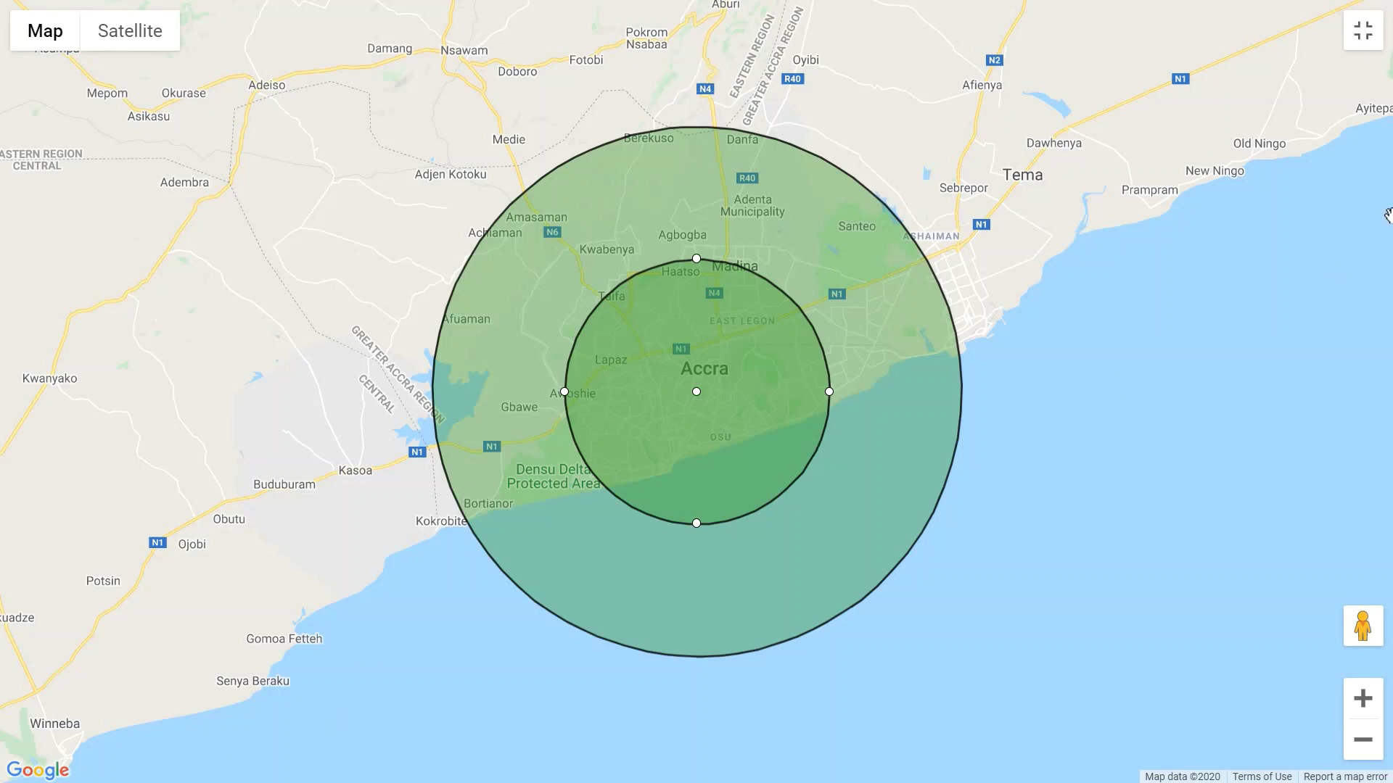
left_click(1361, 34)
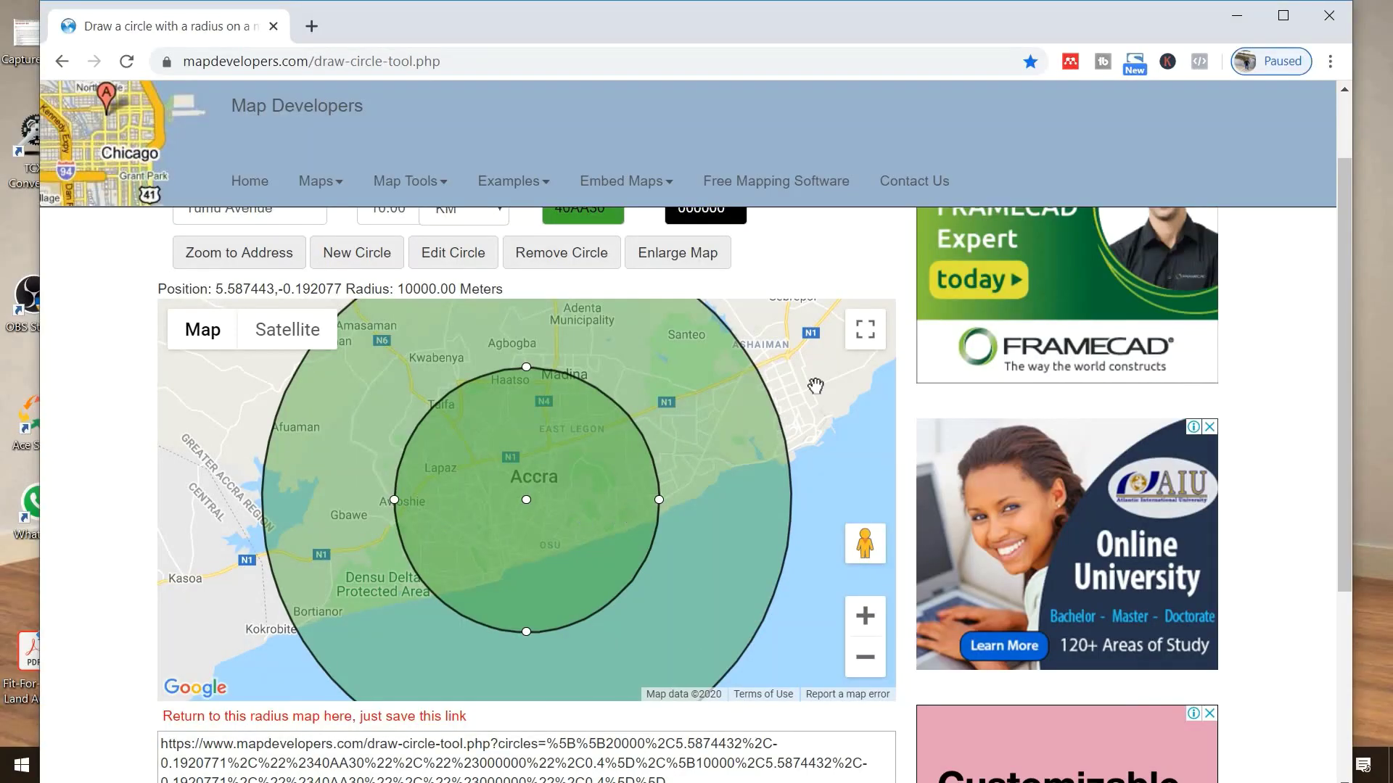
- Enlarge the map to page width and zoom until both circles frame Accra
left_click(713, 267)
scroll(669, 488, "down", 1)
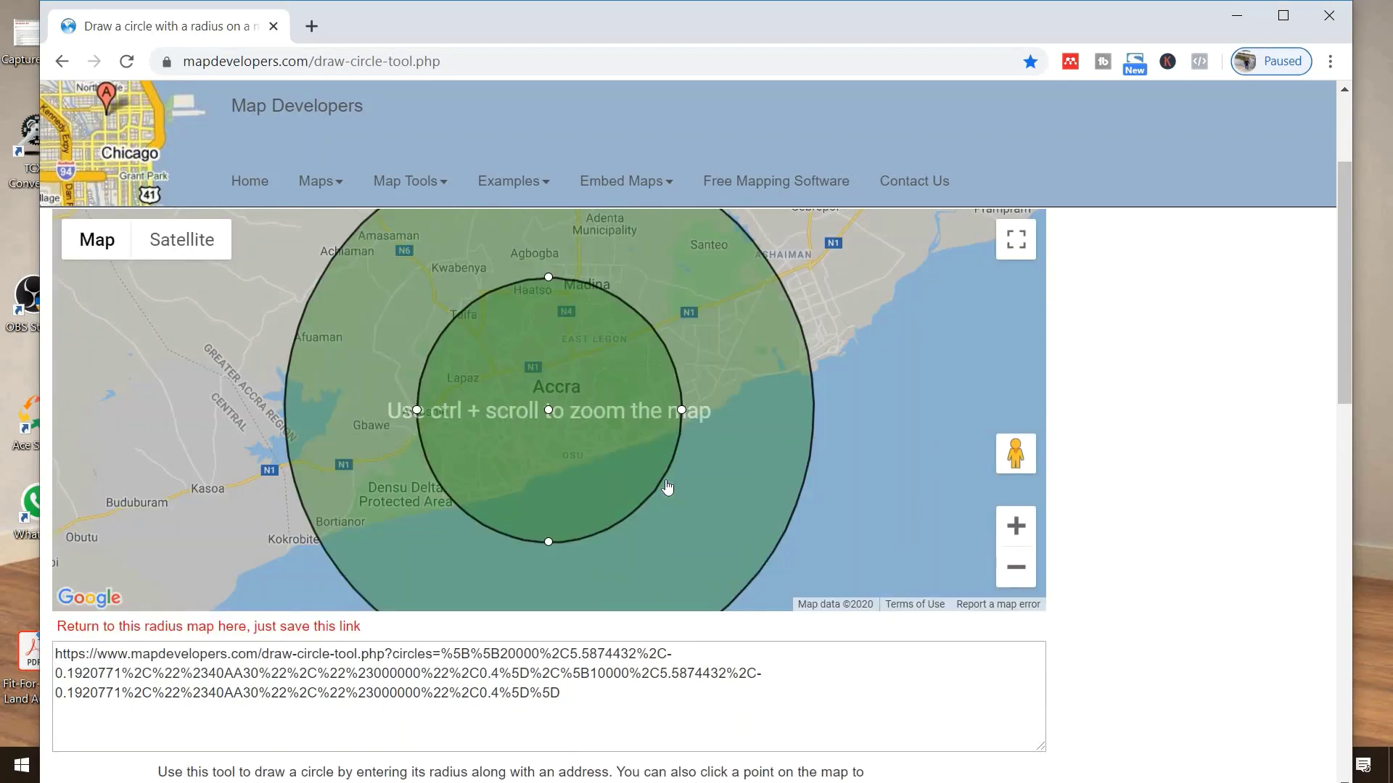
scroll(668, 488, "up", 1)
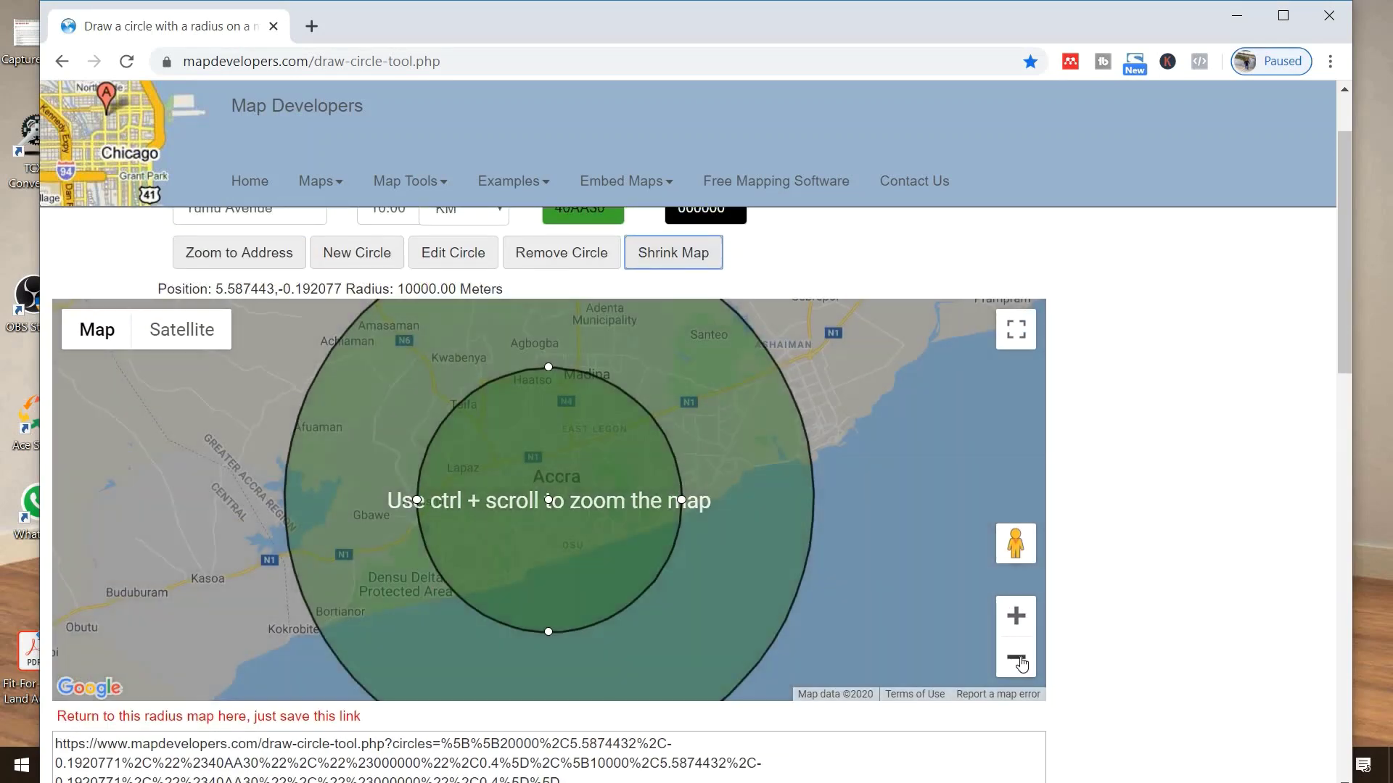
left_click(1019, 660)
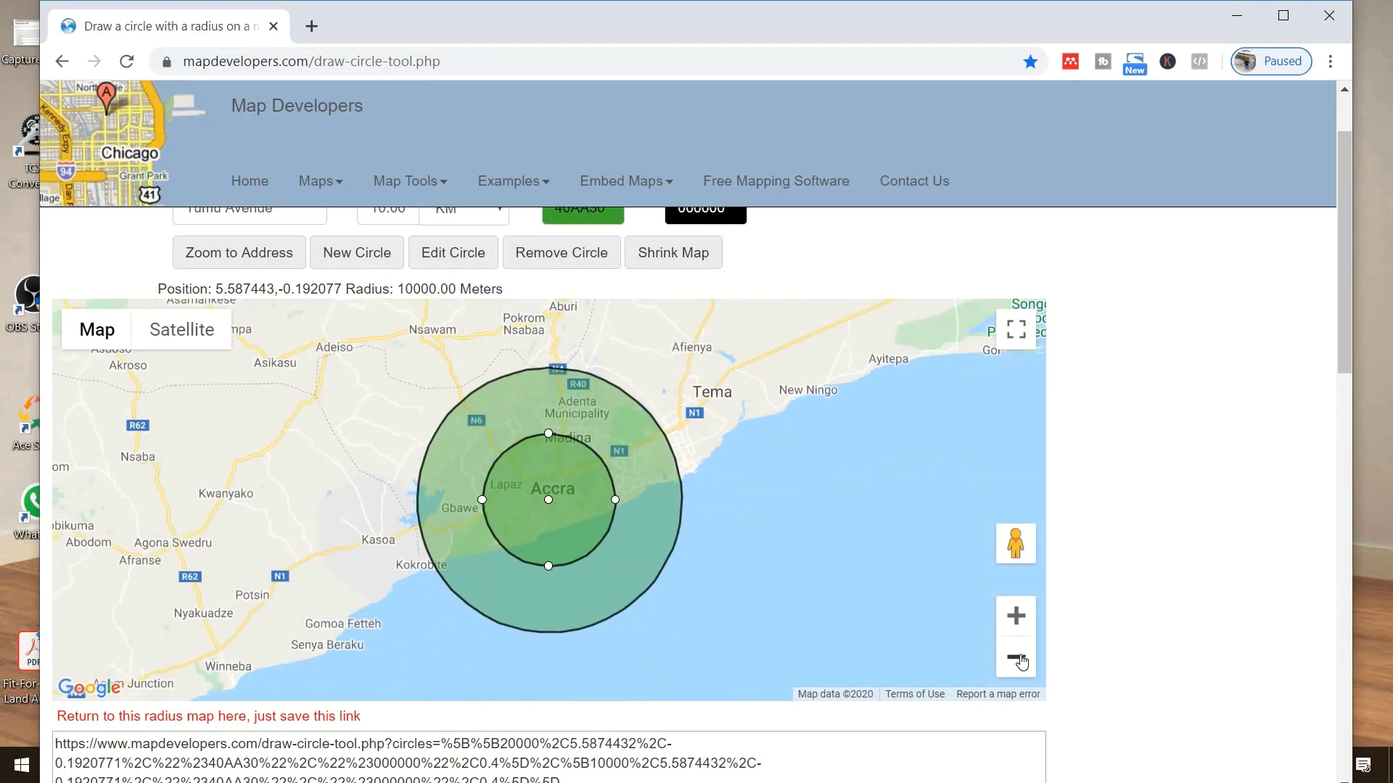
left_click(1018, 661)
left_click(1016, 617)
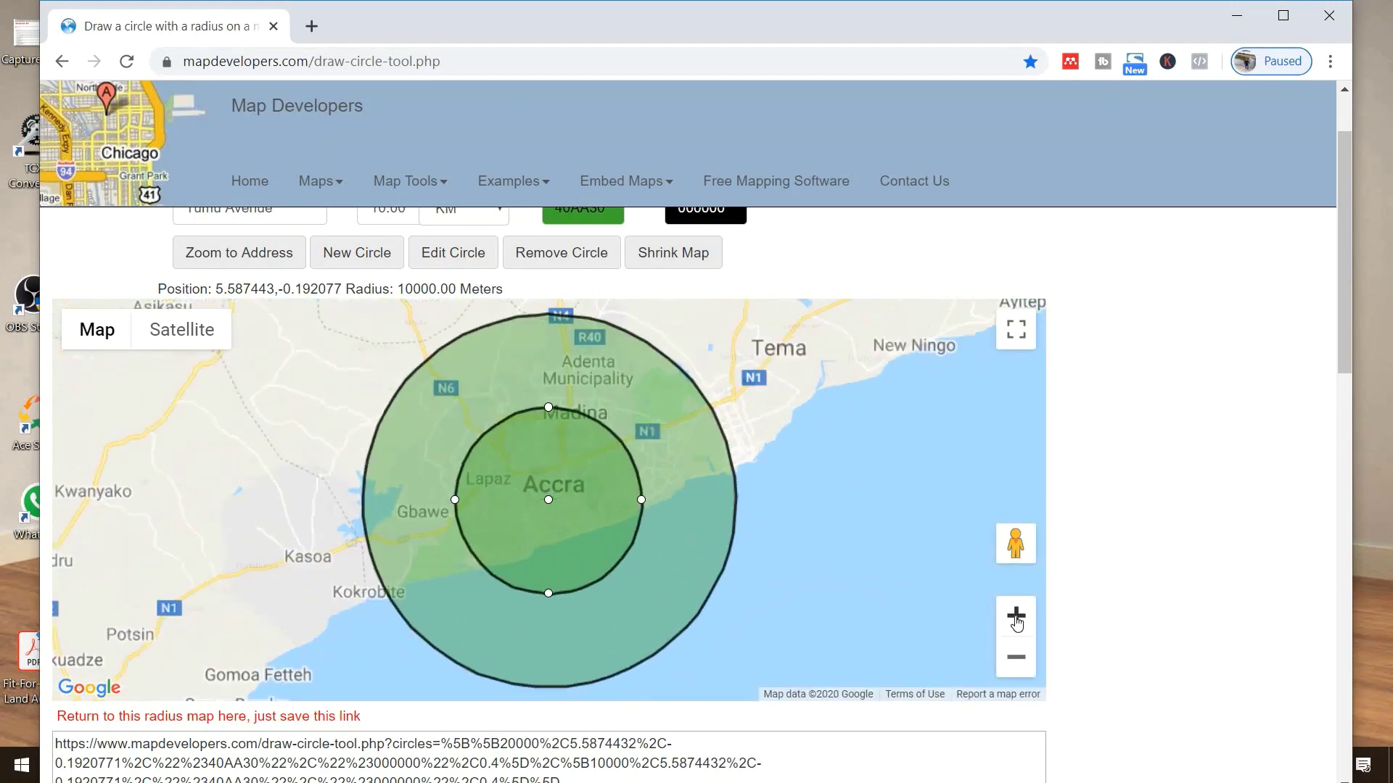
left_click(1017, 618)
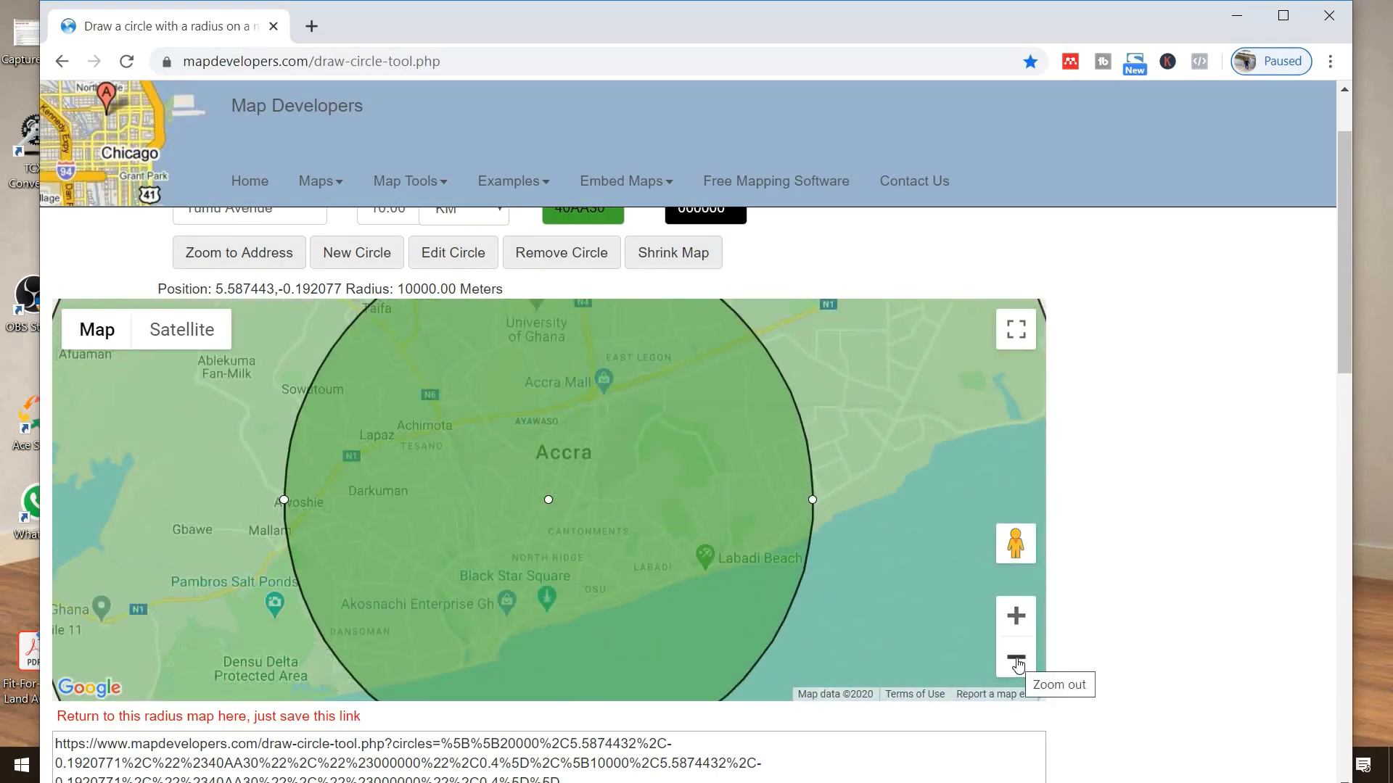
left_click(1017, 660)
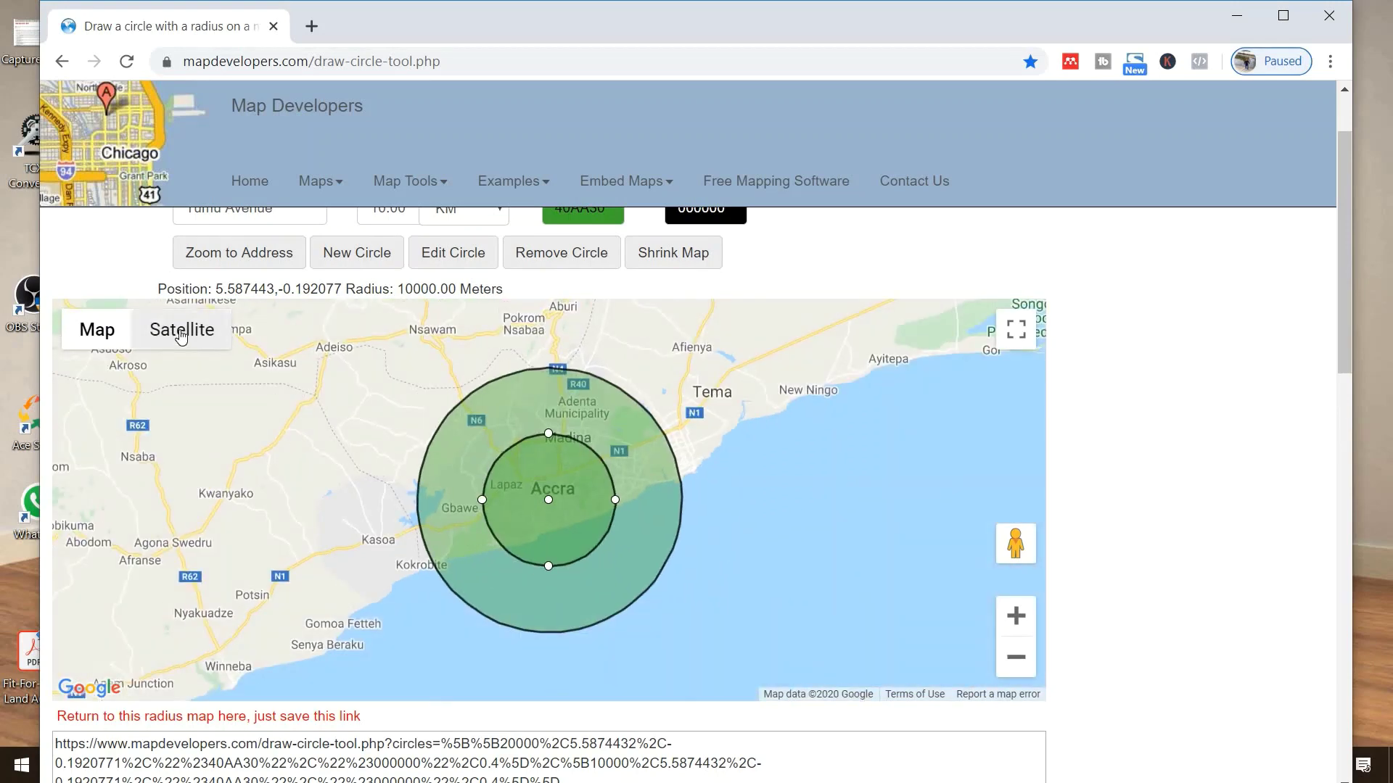
- Preview unlabelled satellite imagery, zoom out to the coastline, and return to the road map
left_click(181, 332)
left_click(187, 367)
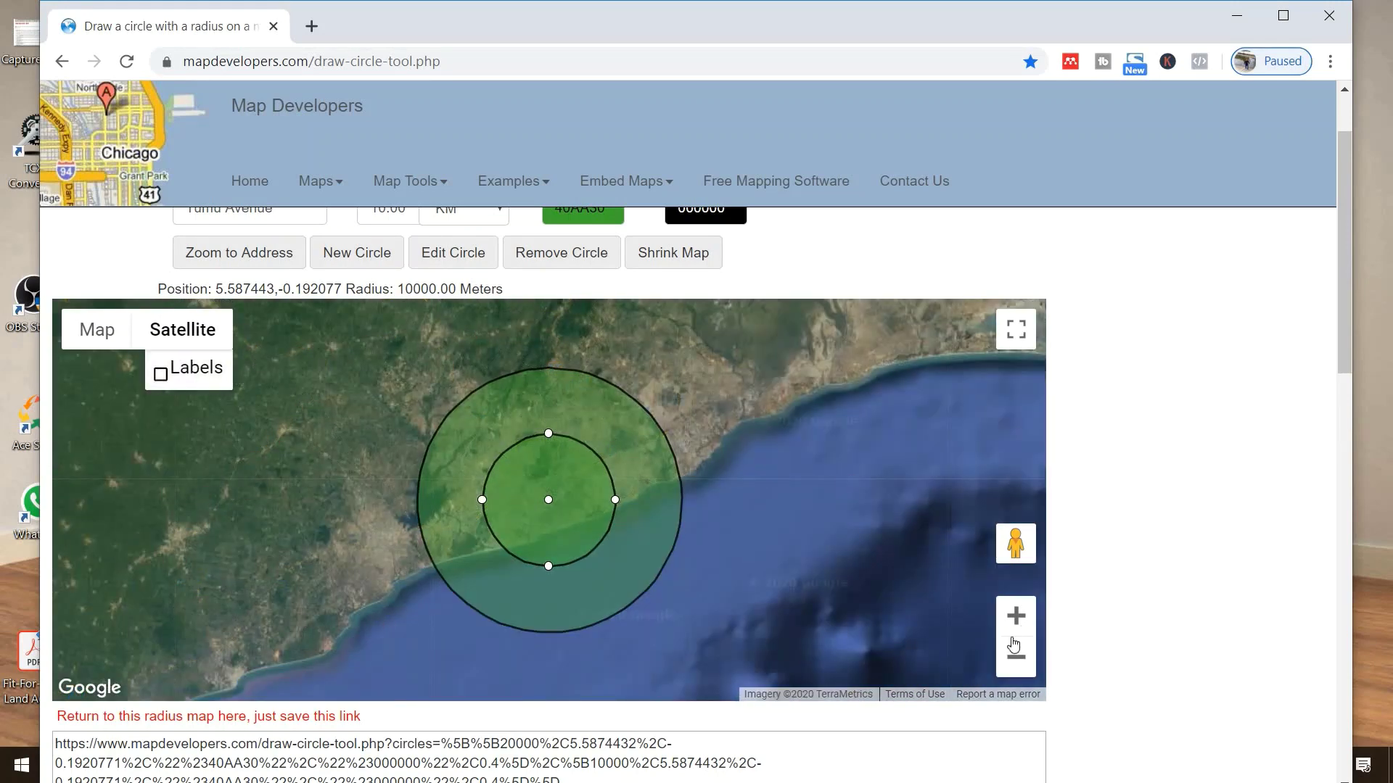
left_click(1011, 662)
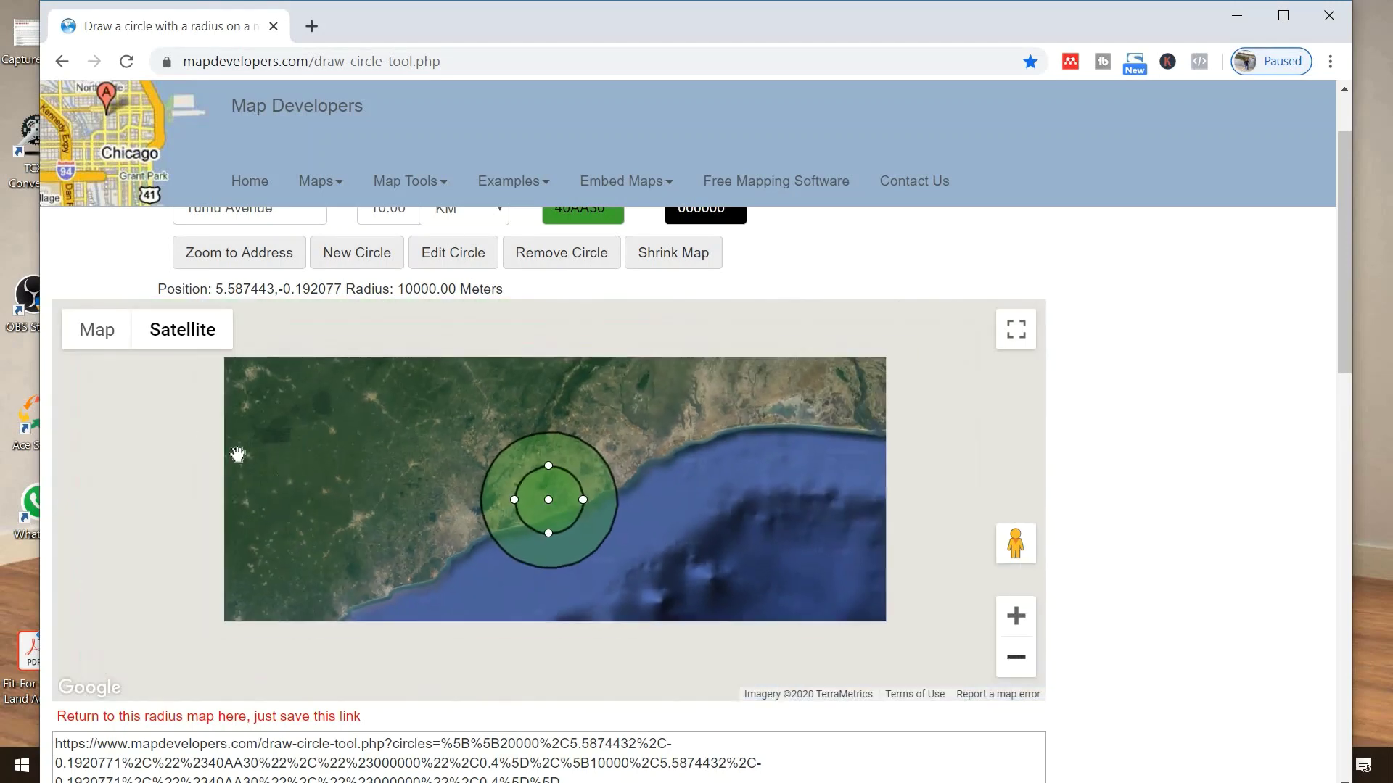
left_click(102, 344)
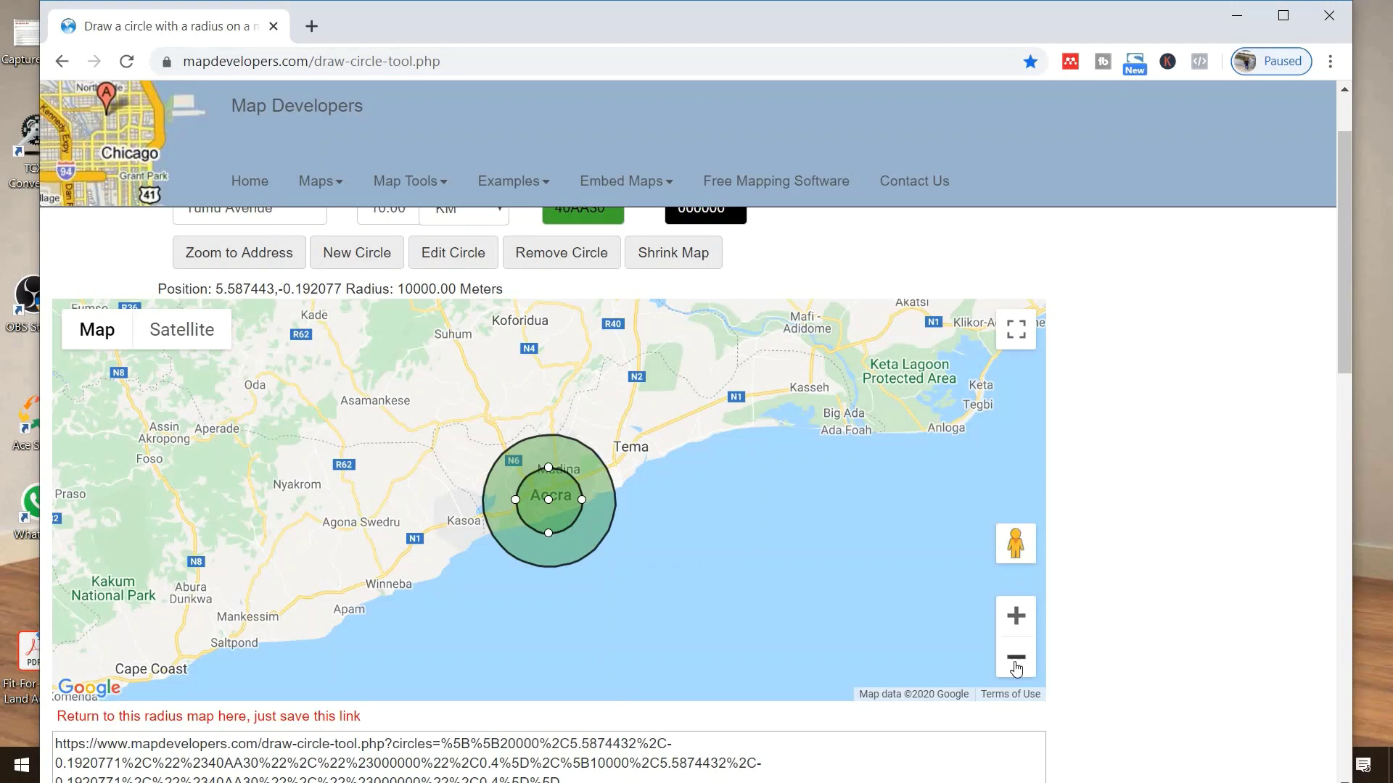
- Maximize the Chrome window after briefly opening the Start and search panels
left_click(20, 766)
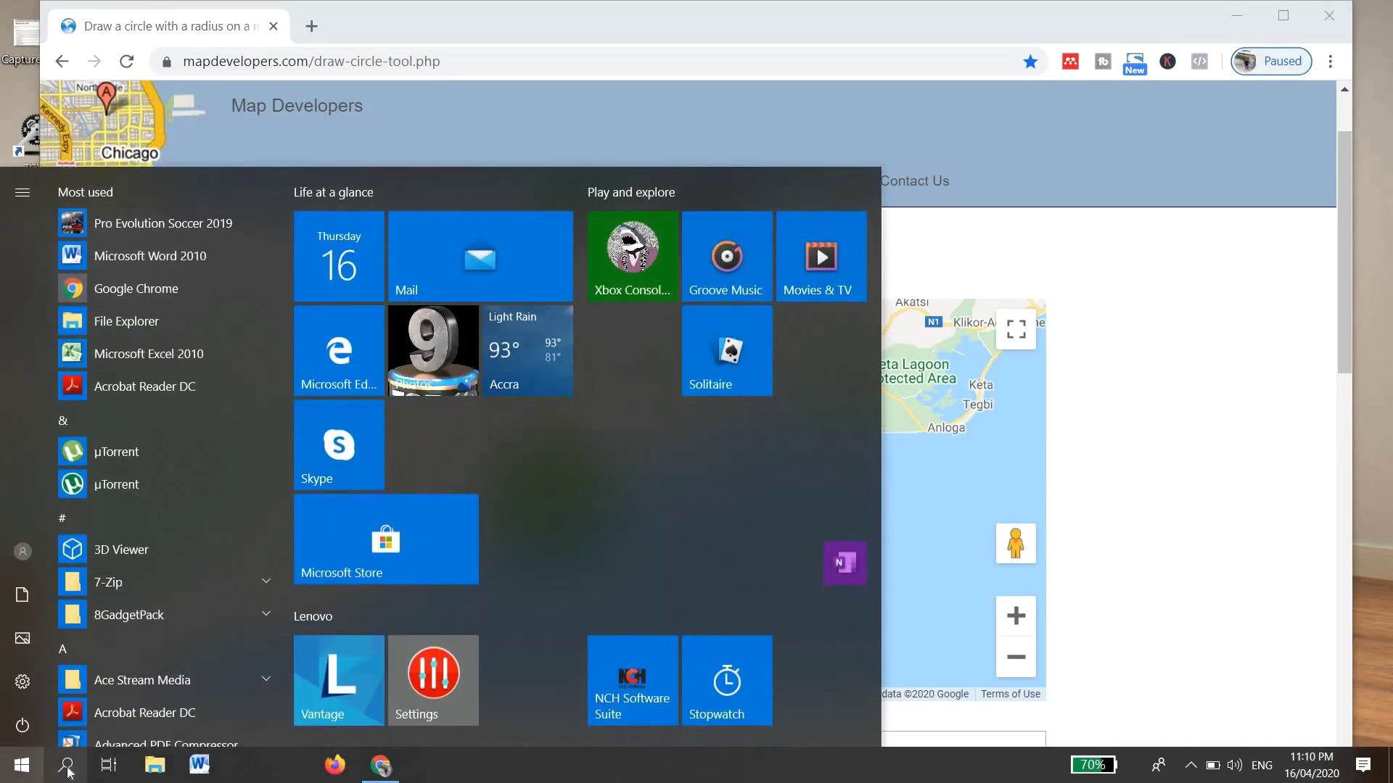
left_click(66, 765)
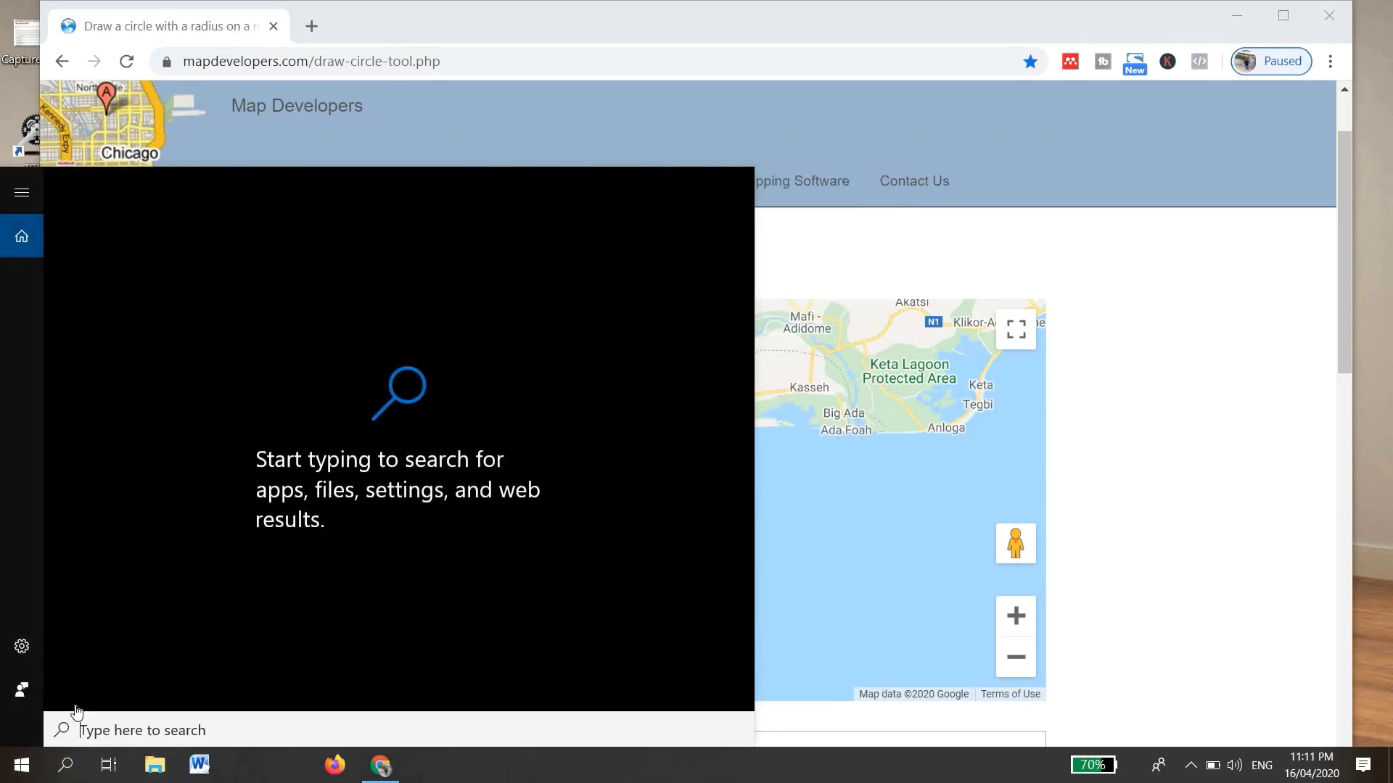
left_click(66, 766)
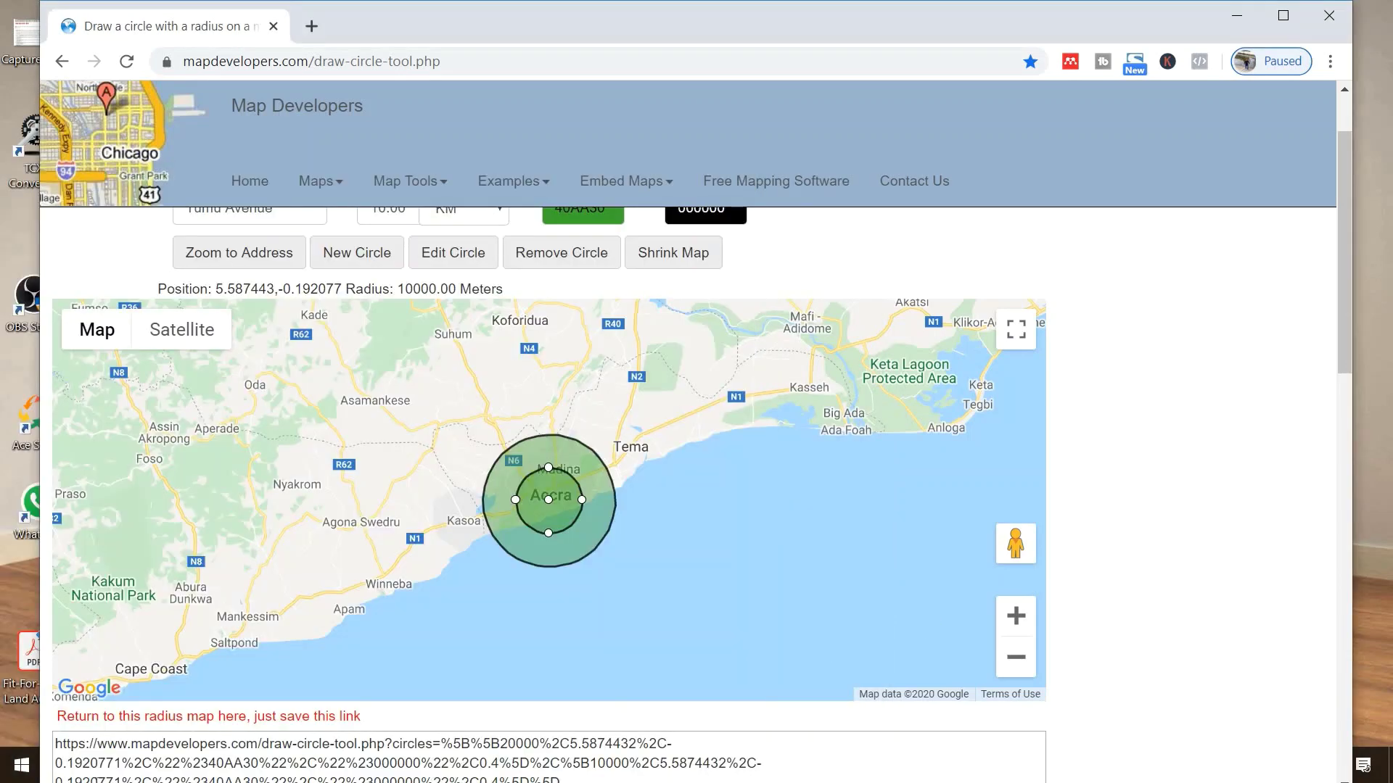
left_click(1284, 14)
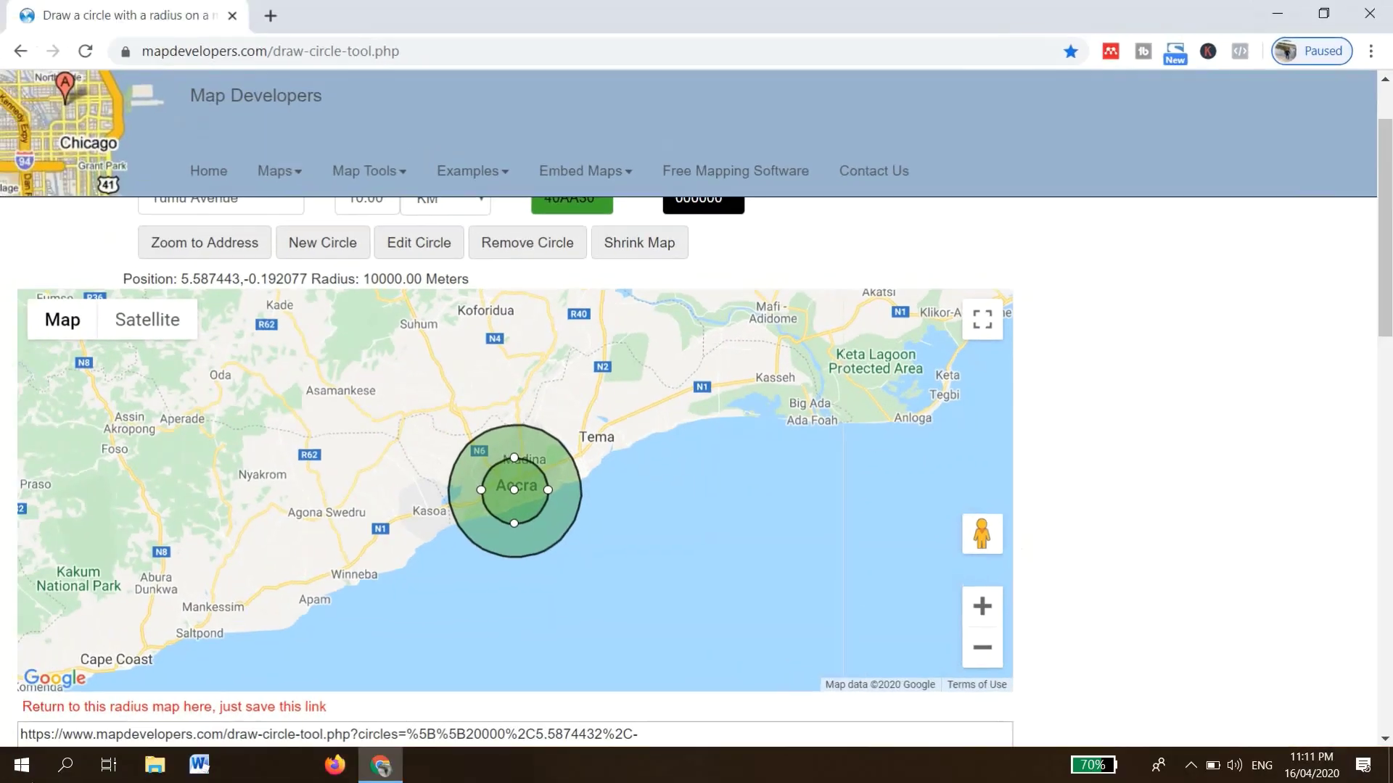
- Launch Snipping Tool and capture the map area showing both circles
left_click(68, 765)
type("s")
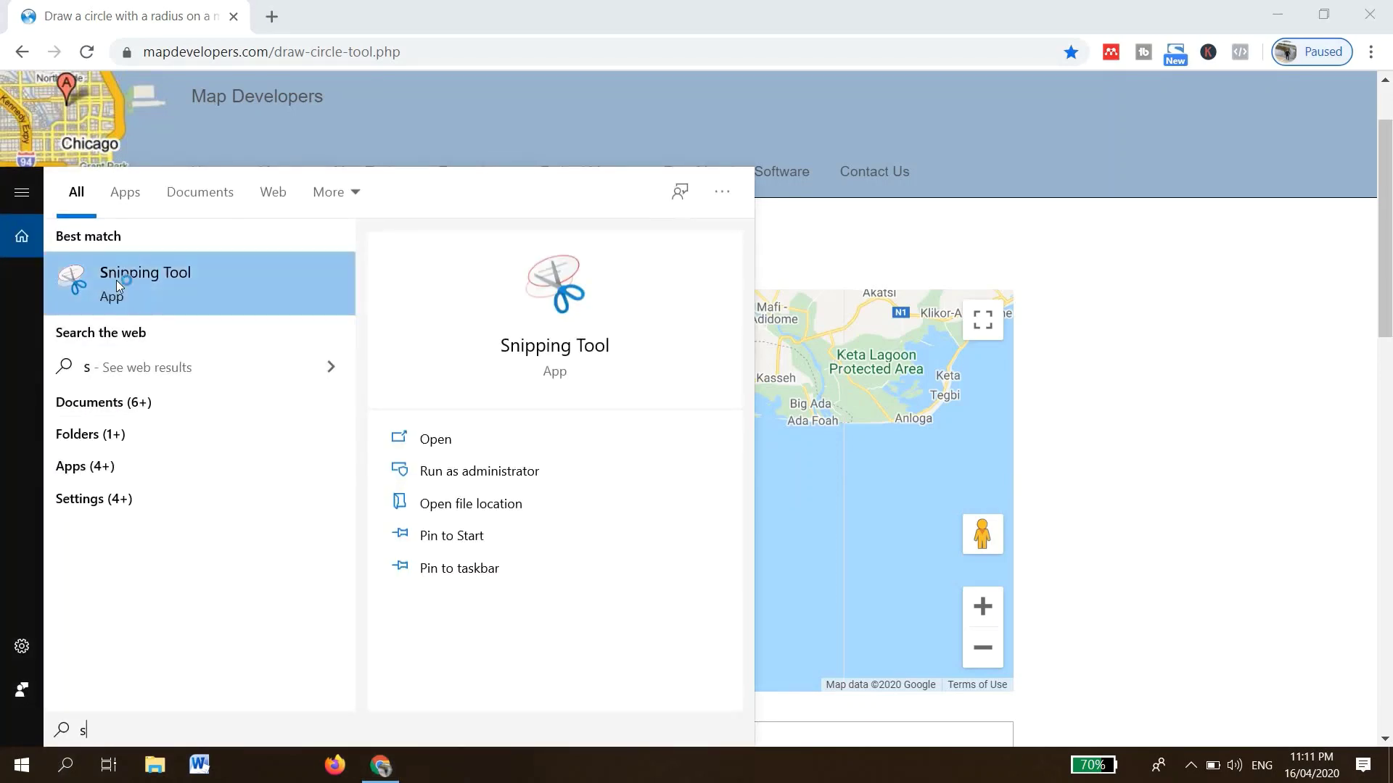
left_click(117, 280)
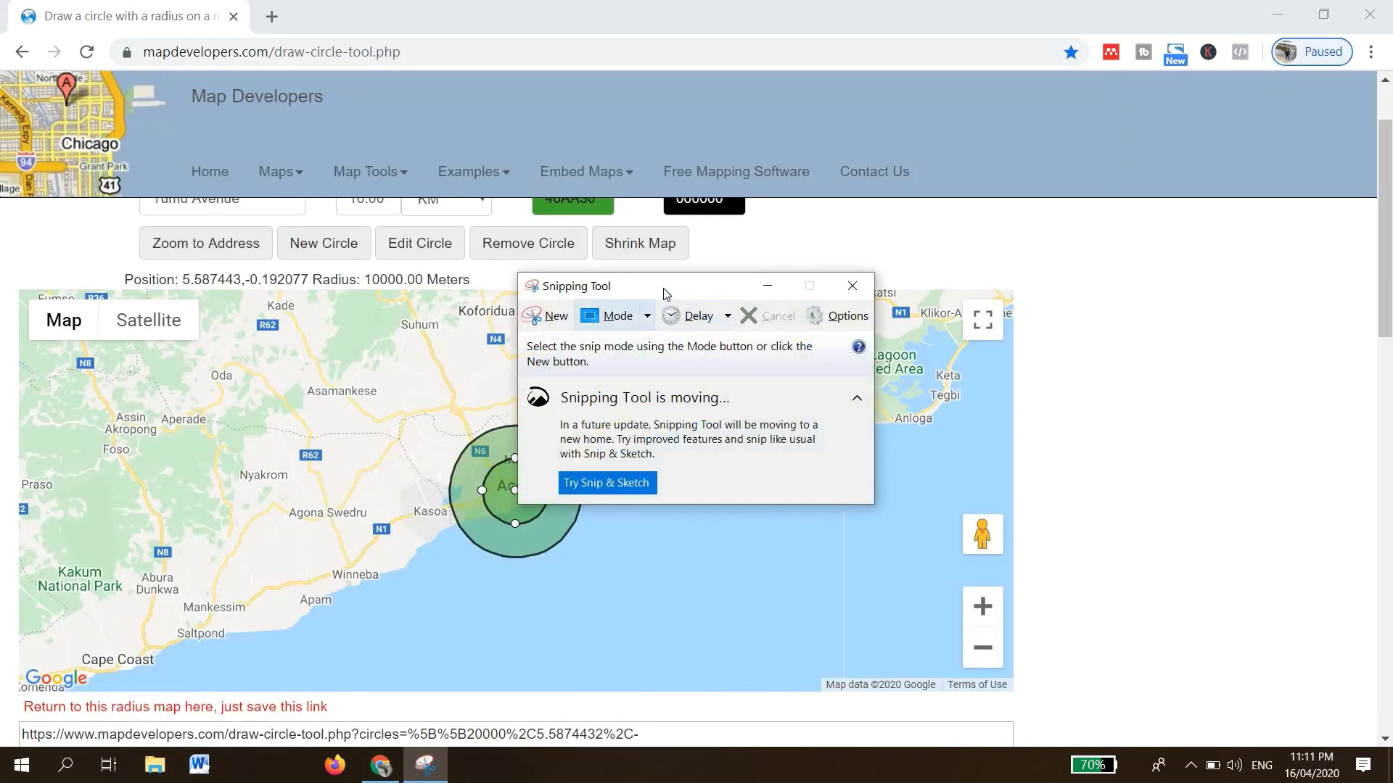
left_click_drag(663, 295, 1220, 203)
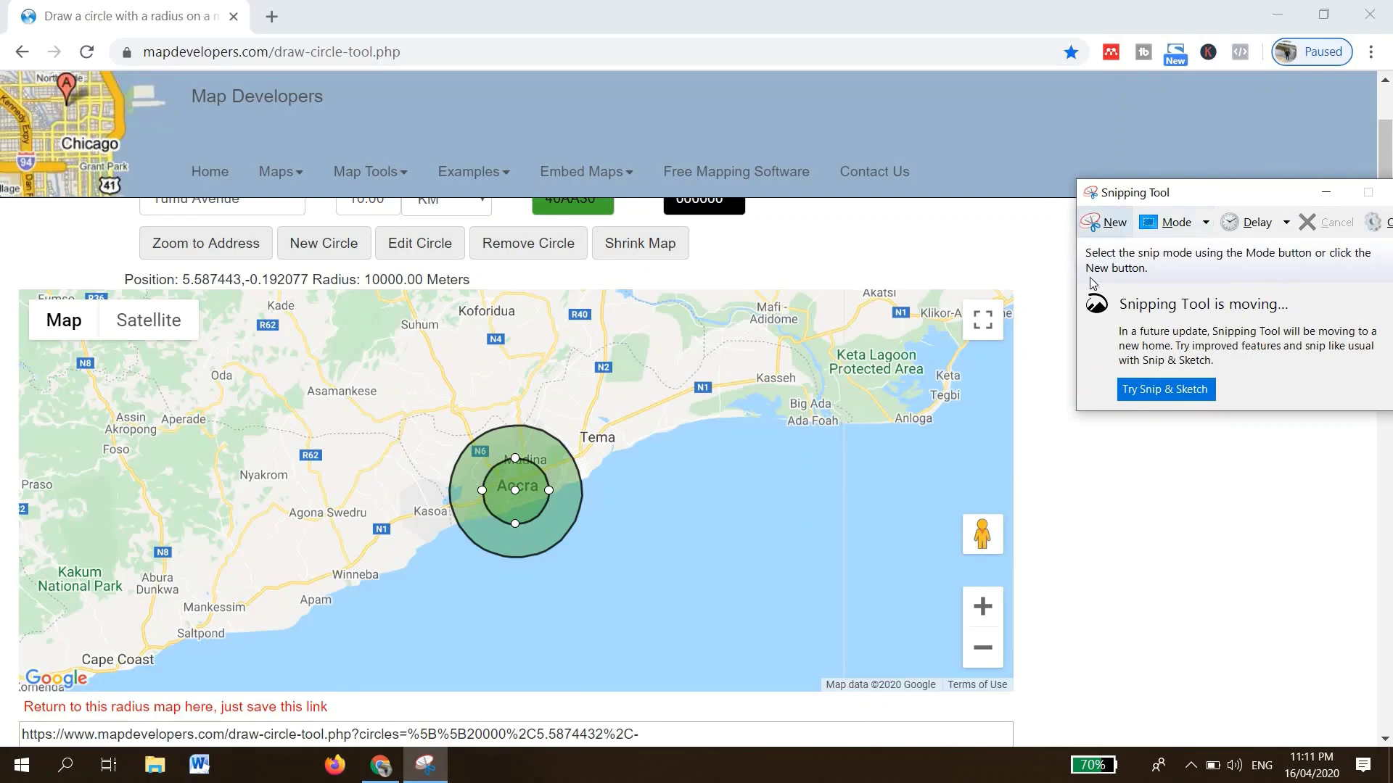
left_click(1116, 223)
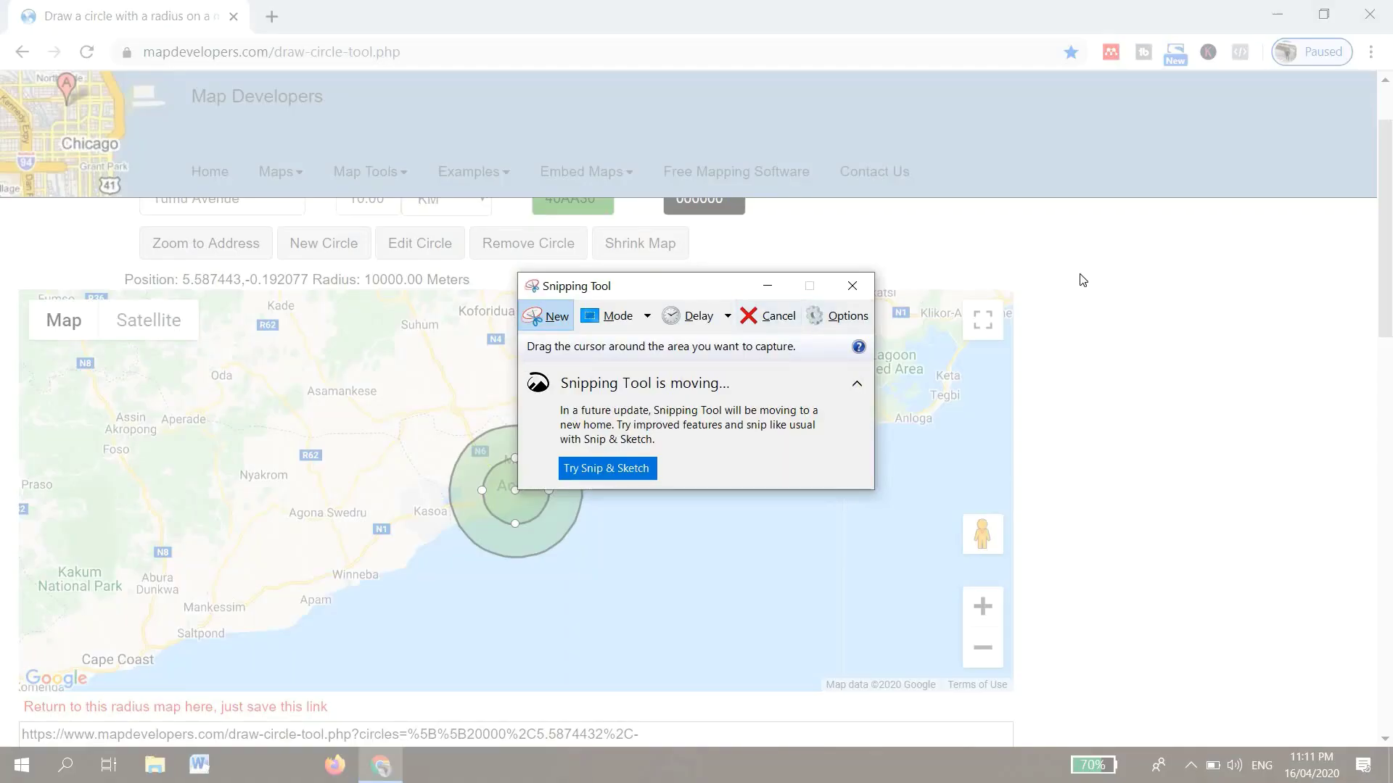
left_click_drag(685, 286, 1214, 224)
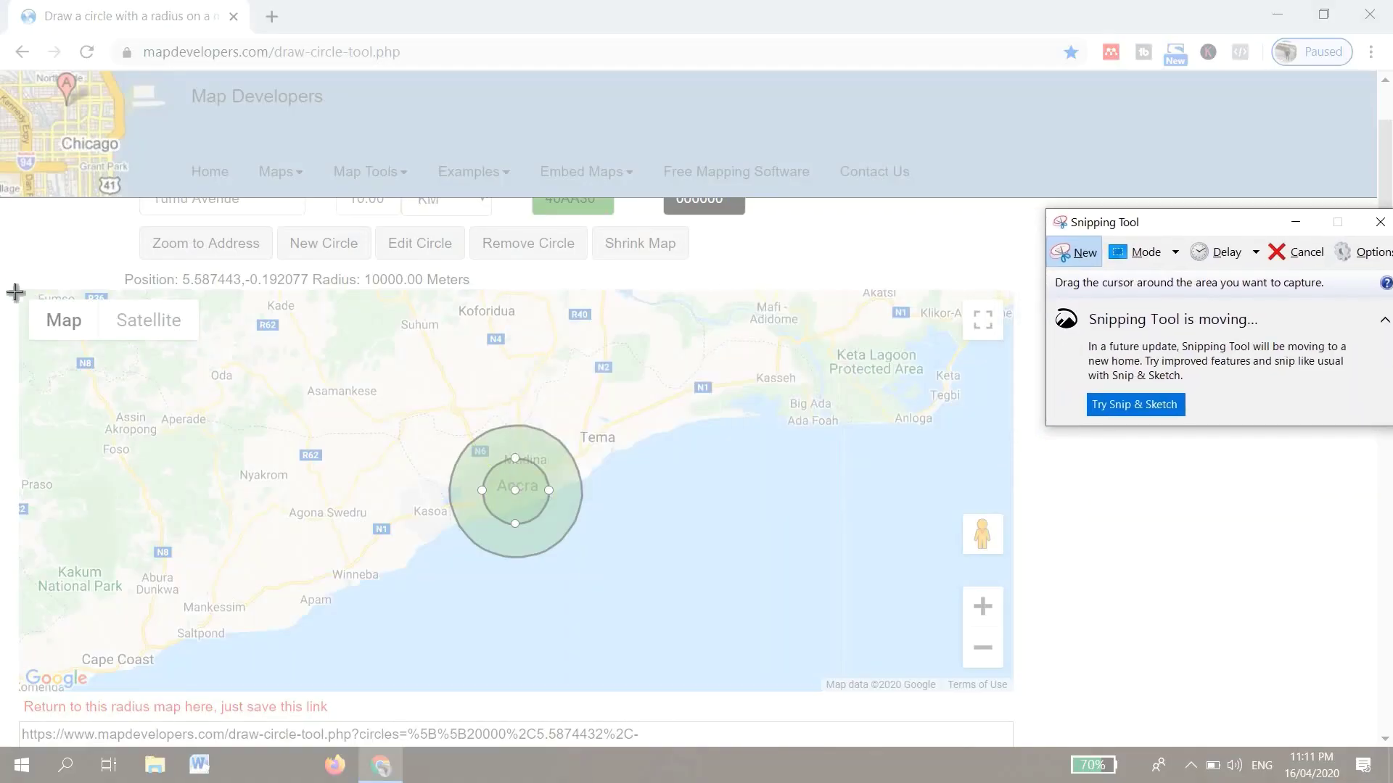
mouse_move(14, 292)
left_mouse_down()
mouse_move(976, 559)
mouse_move(986, 658)
left_mouse_up()
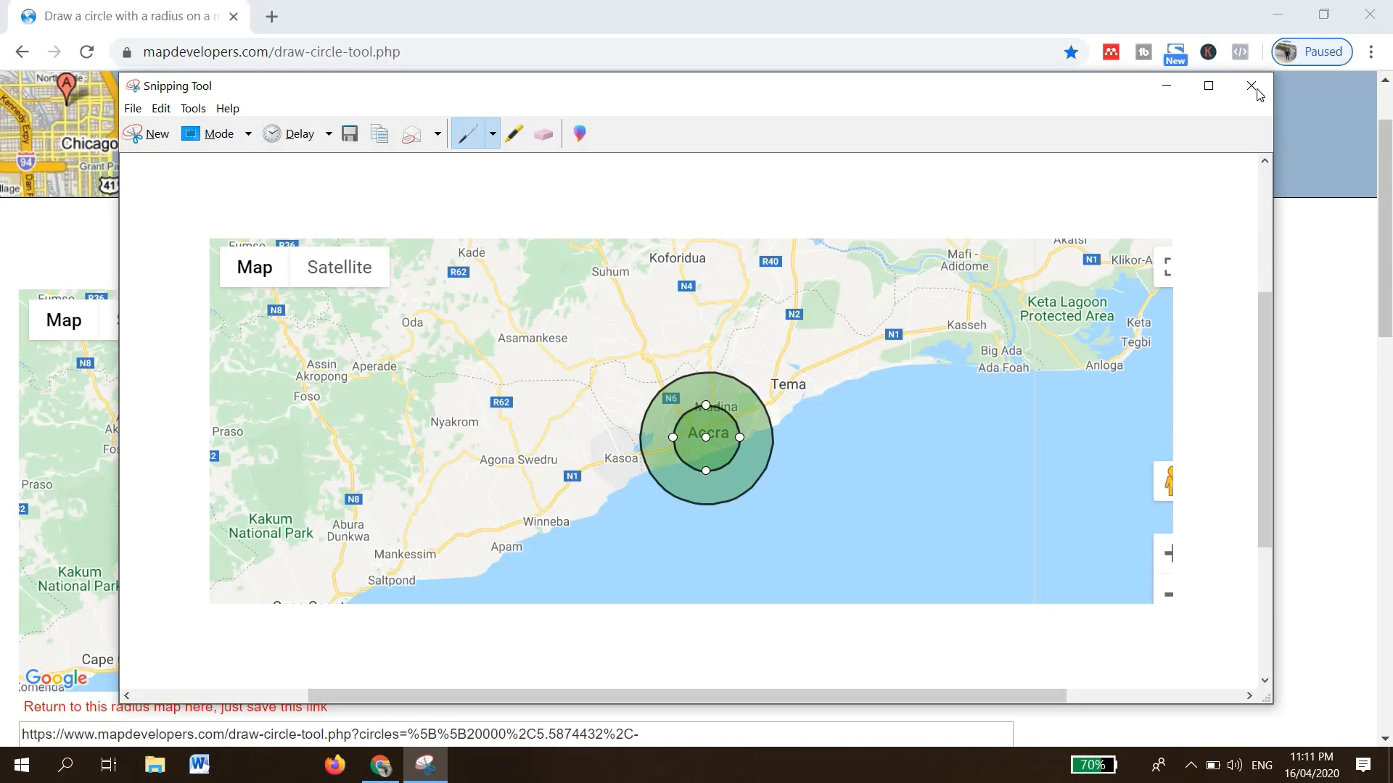
- Save the snip to the Desktop as Capture.PNG, replacing the existing file
left_click(351, 135)
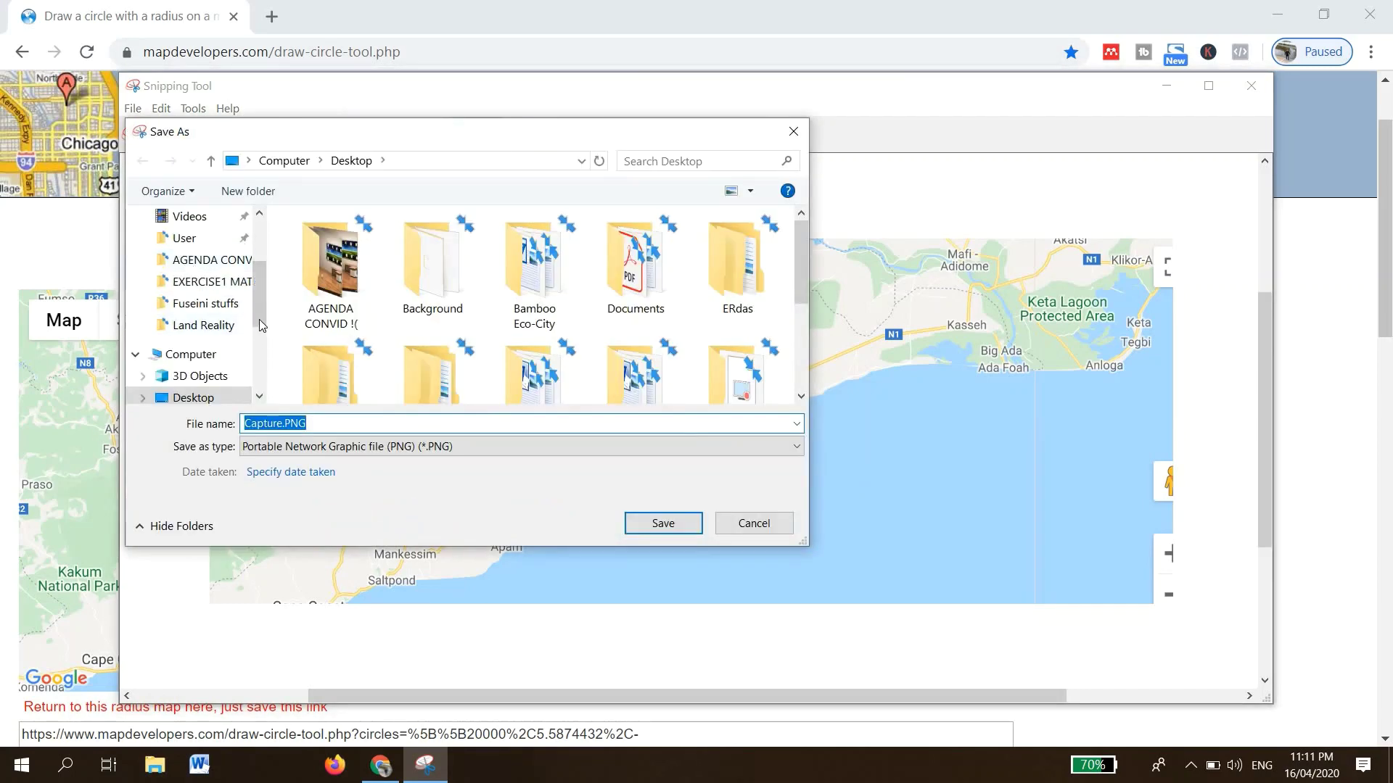
scroll(260, 217, "up", 3)
left_click(193, 252)
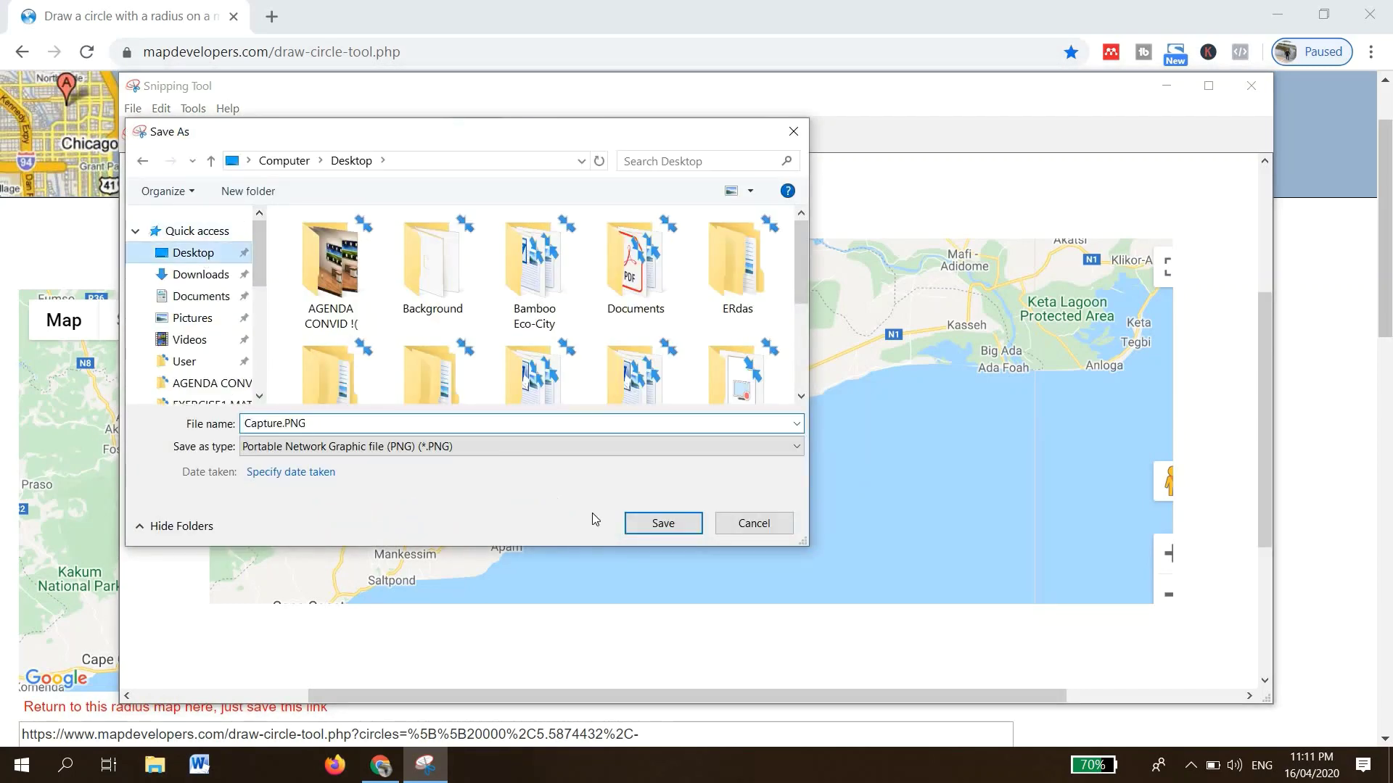
left_click(663, 523)
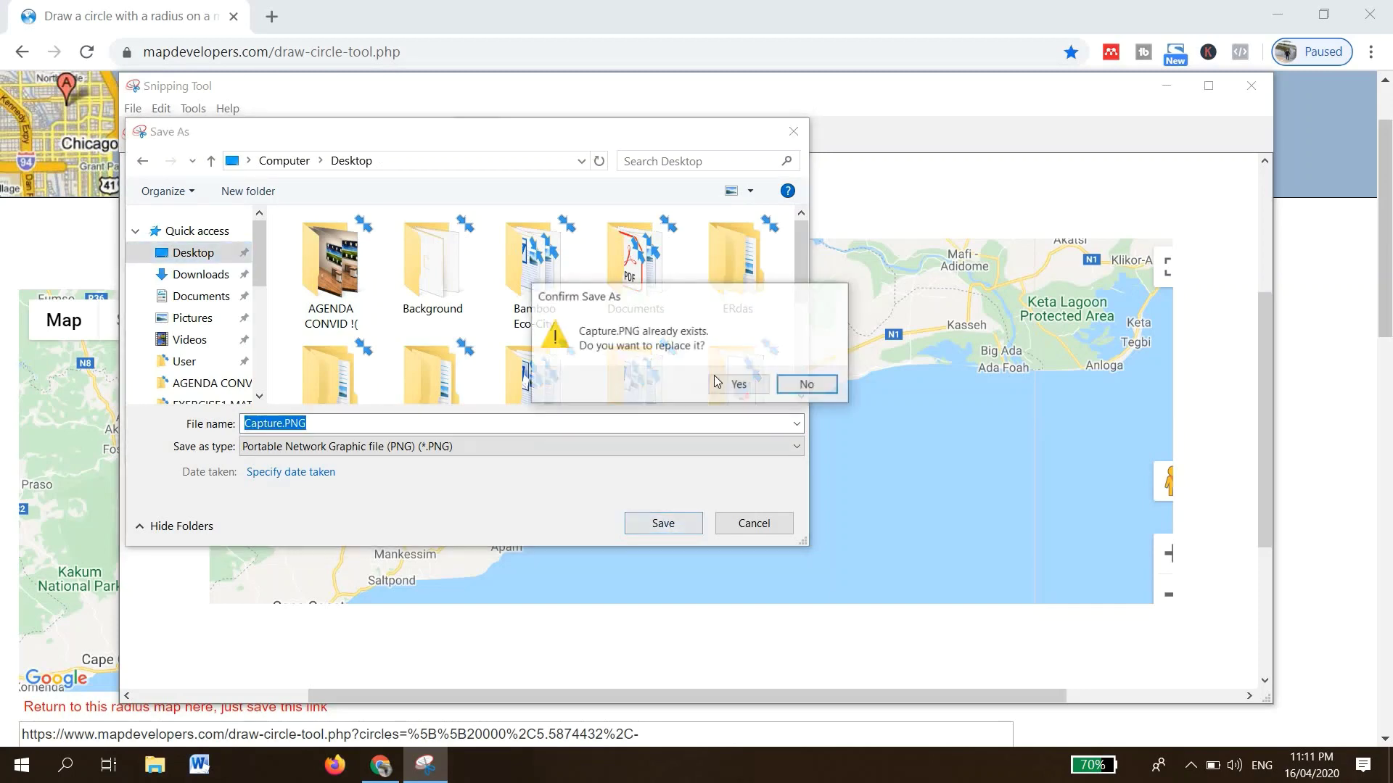
left_click(738, 386)
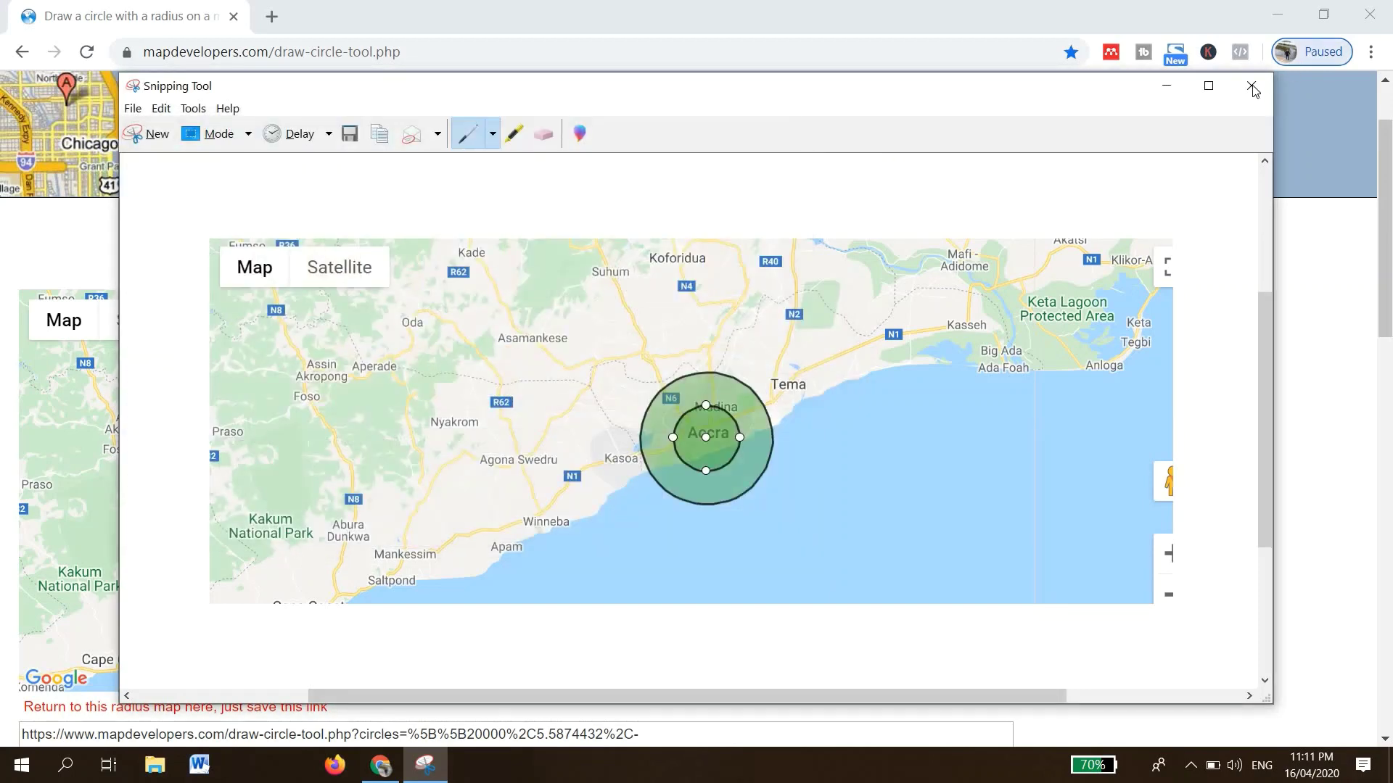
- Close Snipping Tool, Chrome and the photo viewer
left_click(1251, 85)
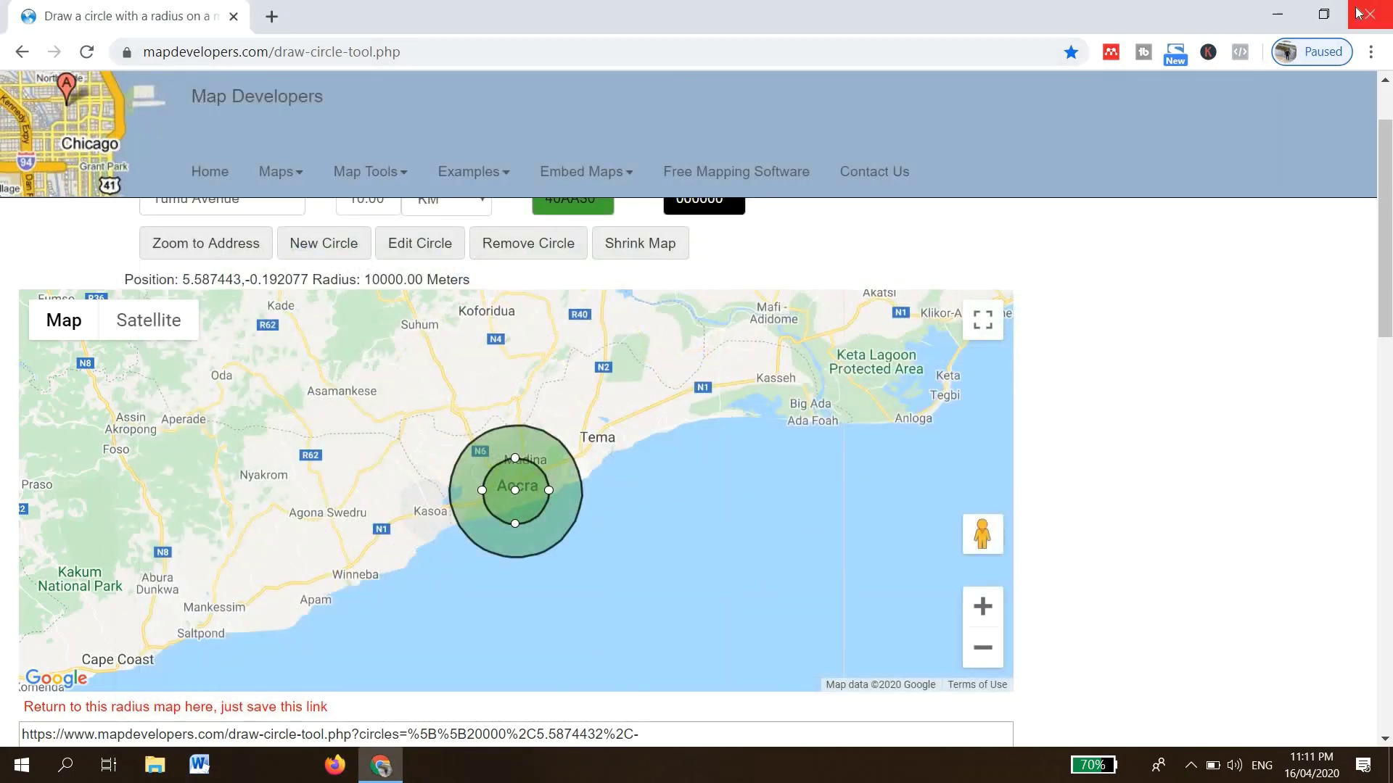
left_click(1380, 20)
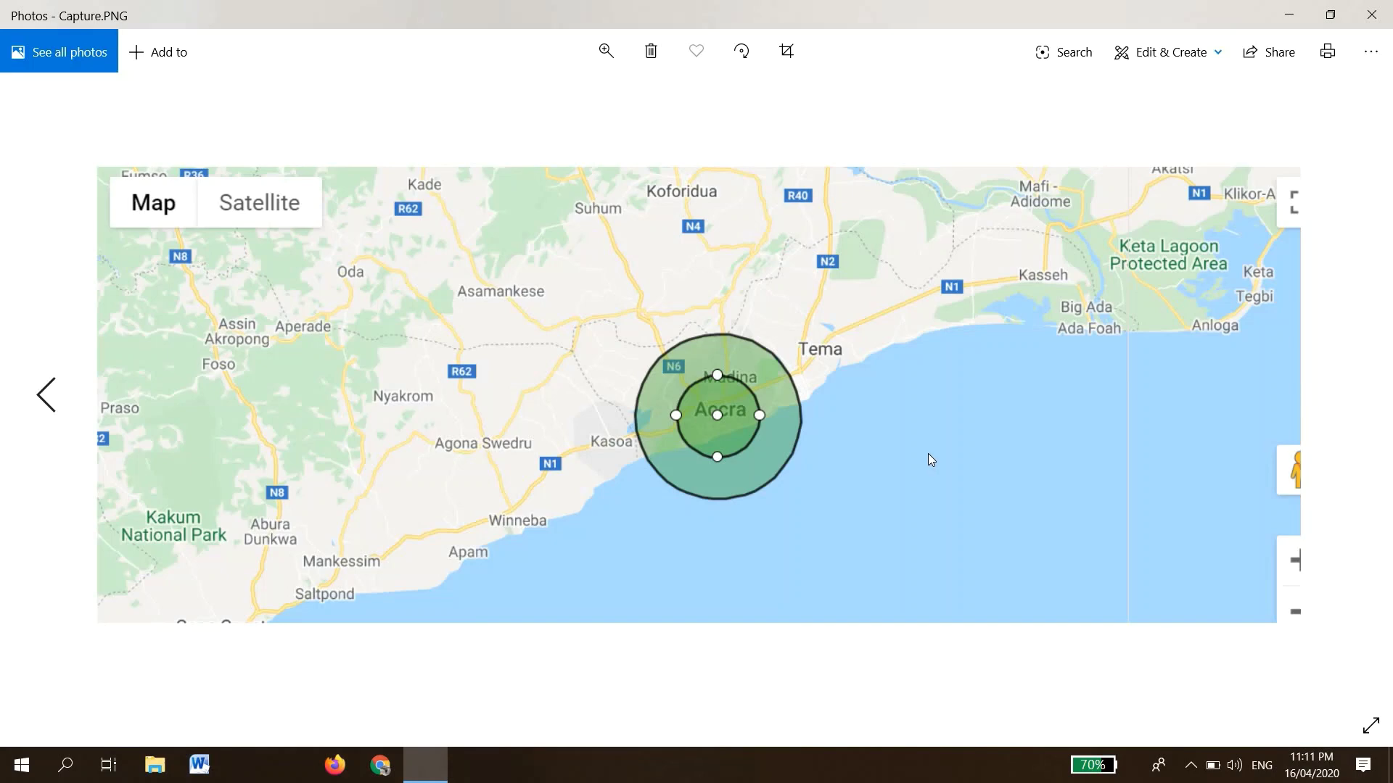
left_click(1371, 14)
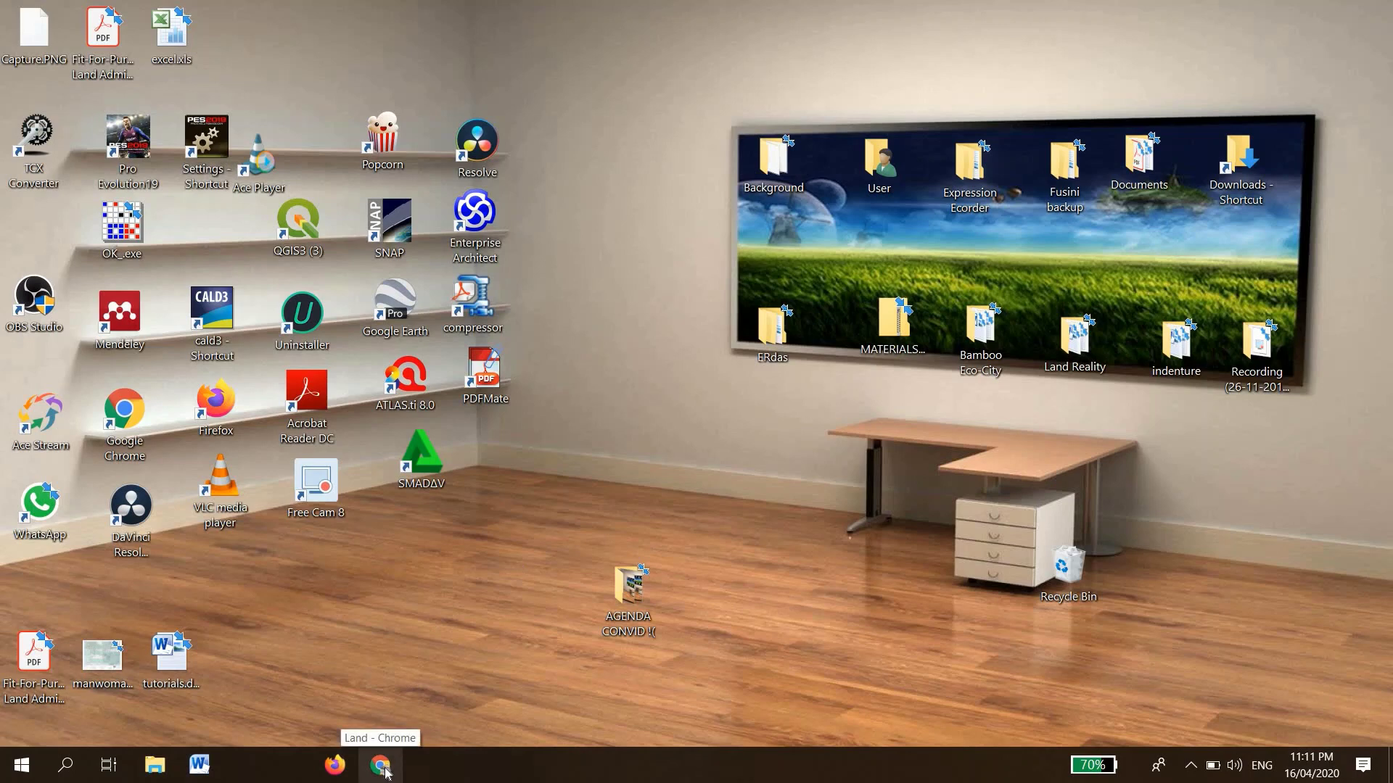
- Open a new Chrome window and load Google Maps from a 'google maps' search
left_click(379, 766)
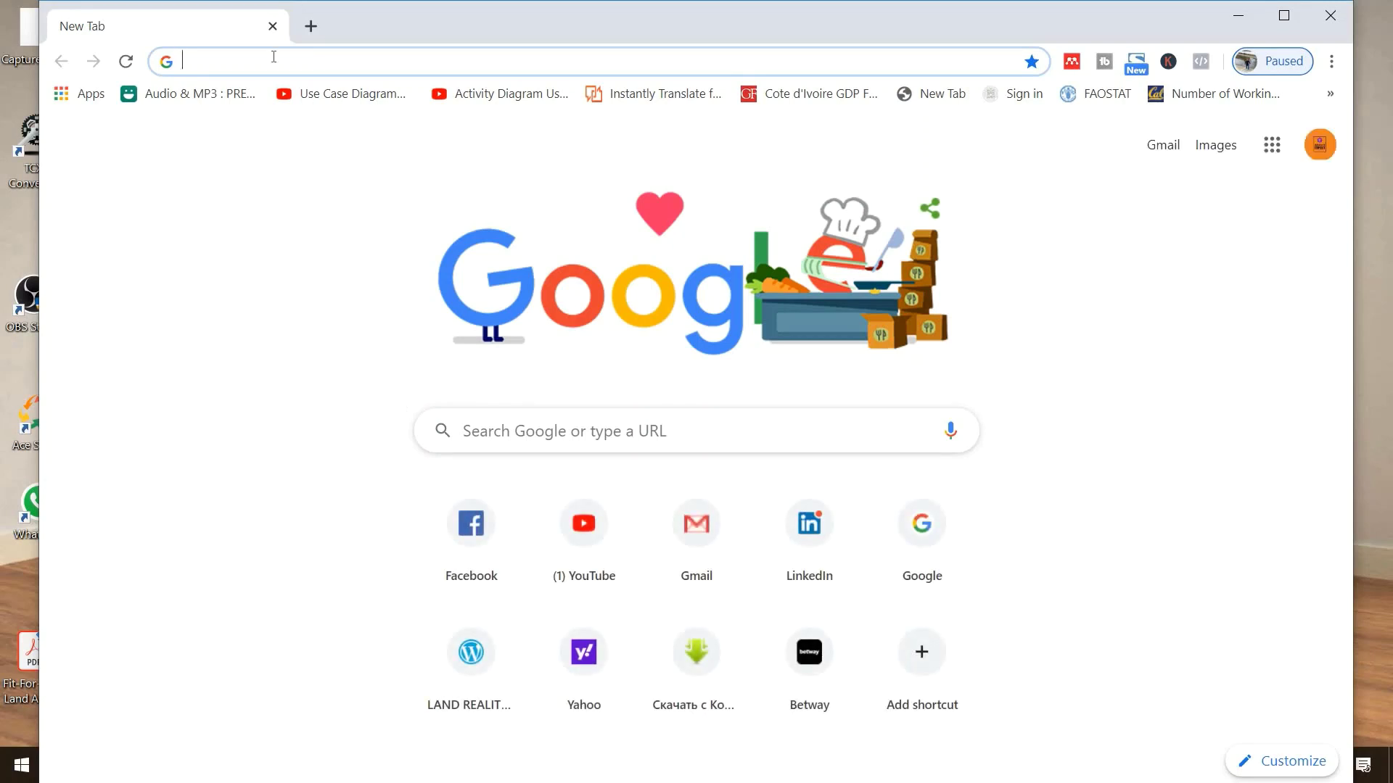
type("goo")
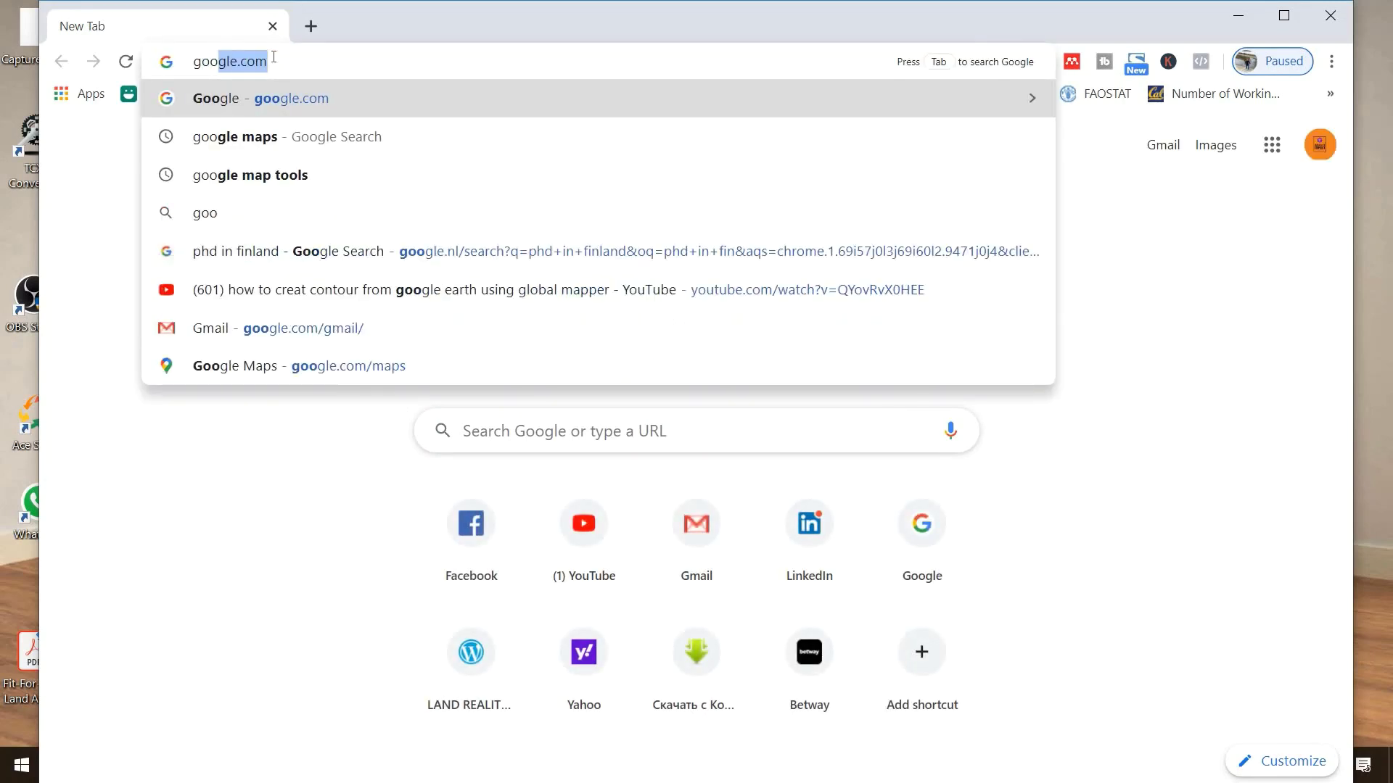
type("gle m")
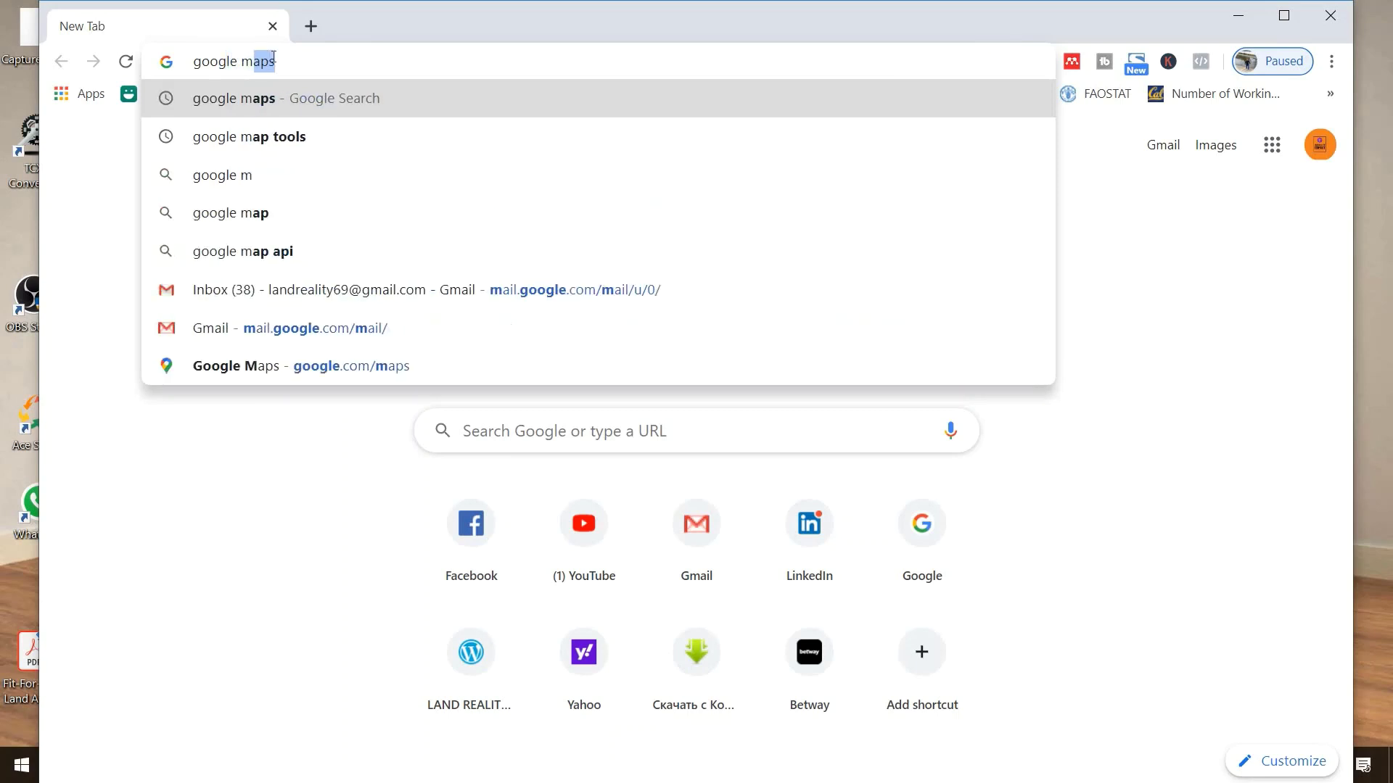
key("Return")
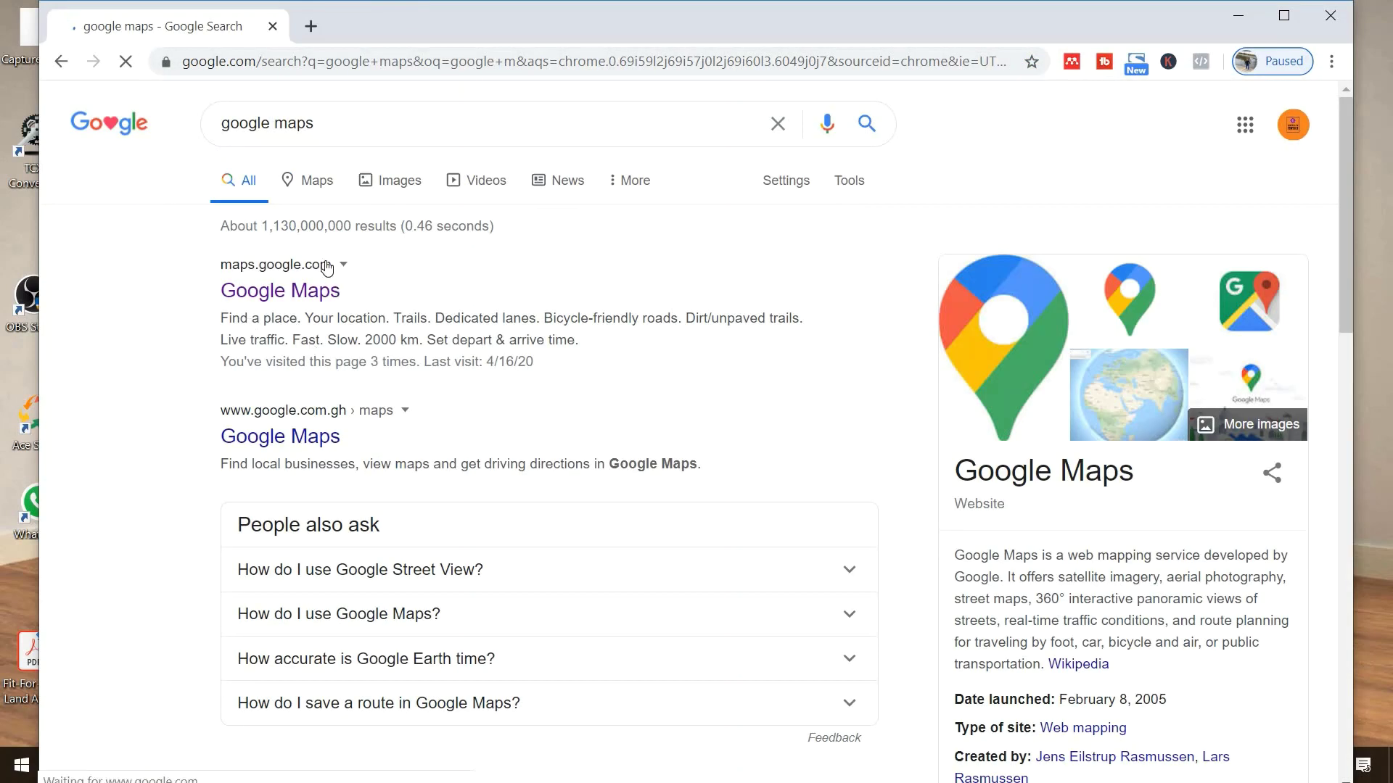
left_click(305, 292)
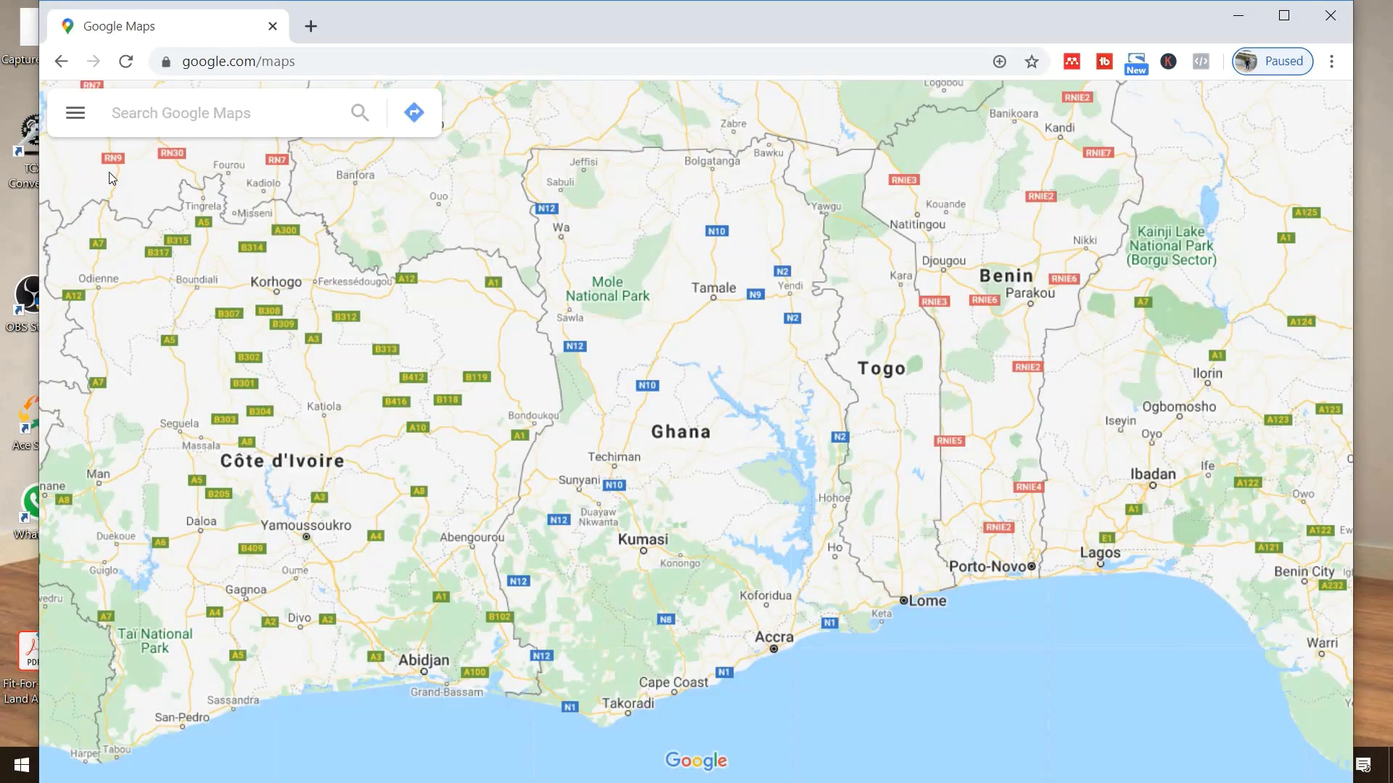
- Show the saved maps list under Your places > Maps
left_click(75, 113)
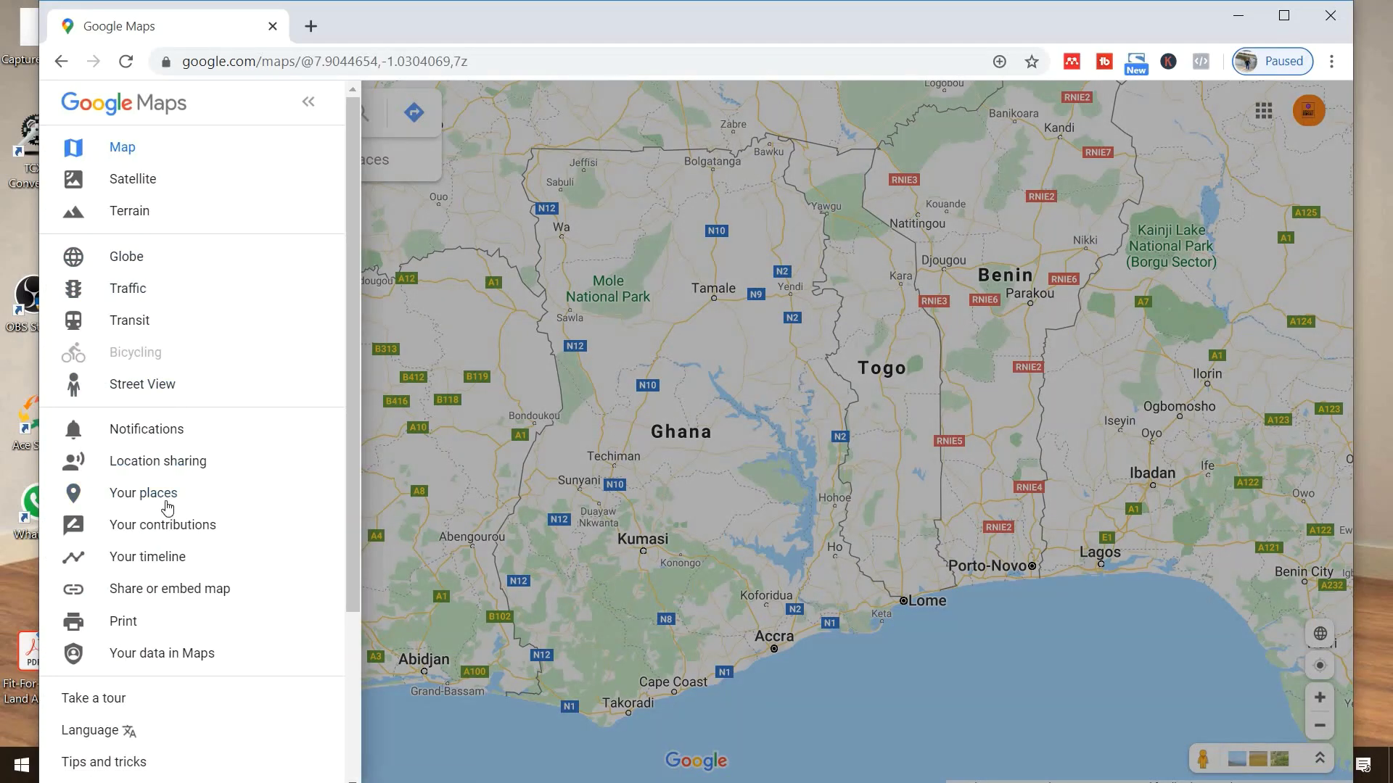
left_click(167, 503)
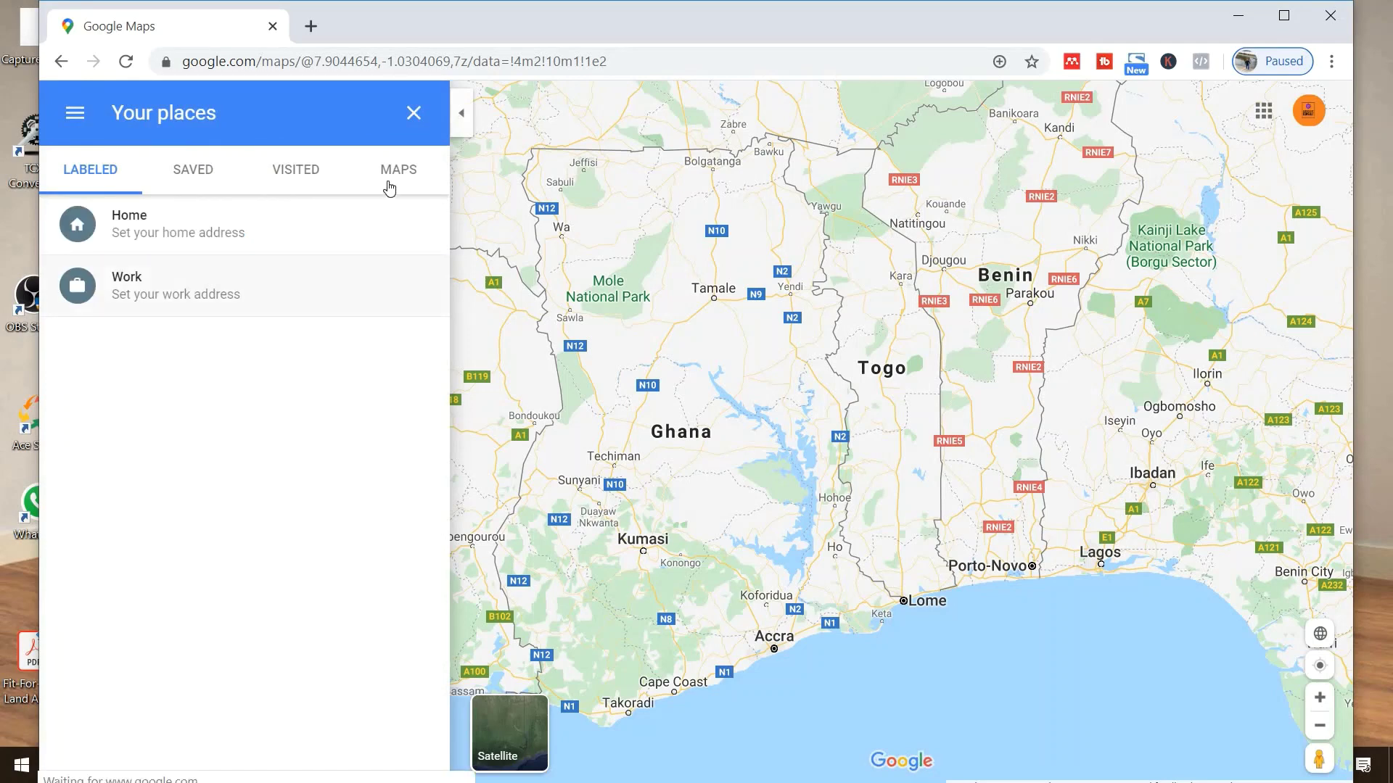
left_click(404, 178)
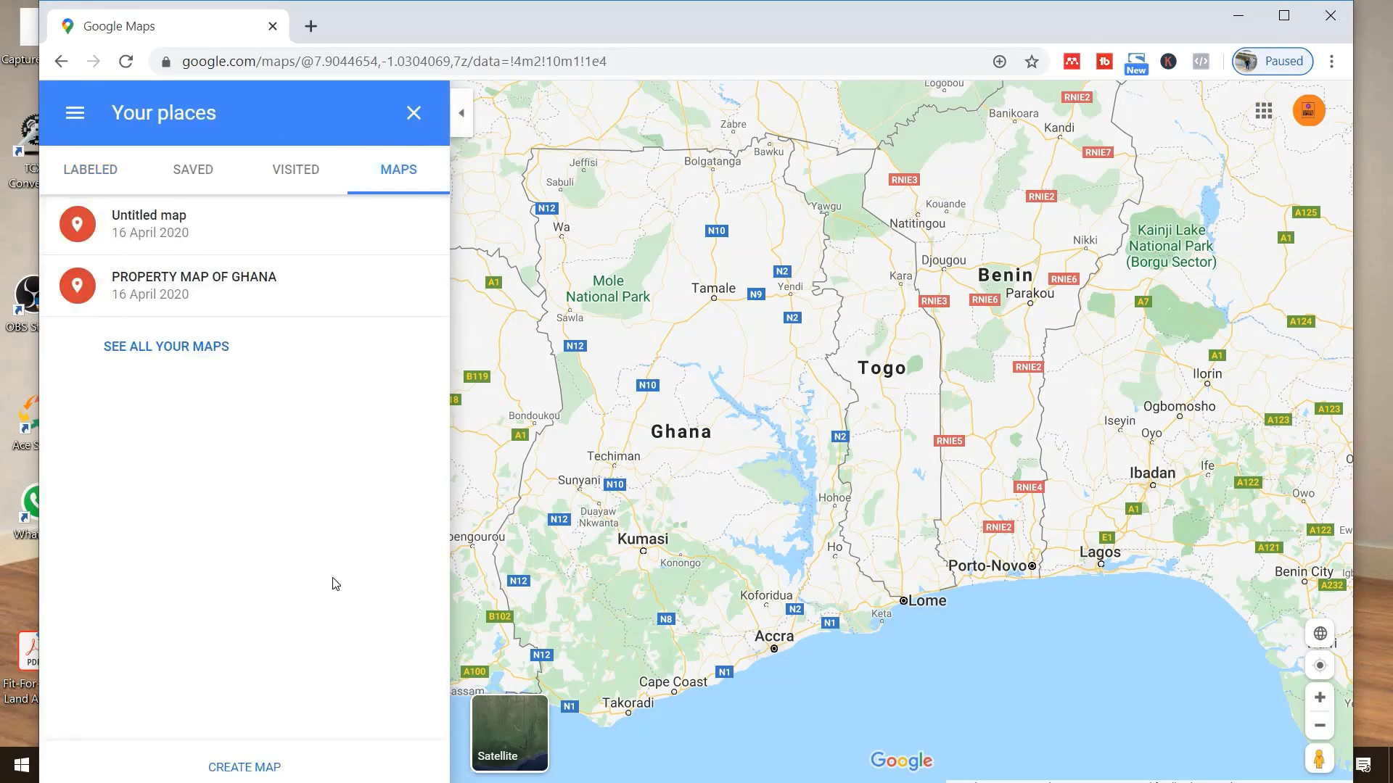
- Create a new map, search for Tumu Avenue, and add it to the map
left_click(274, 767)
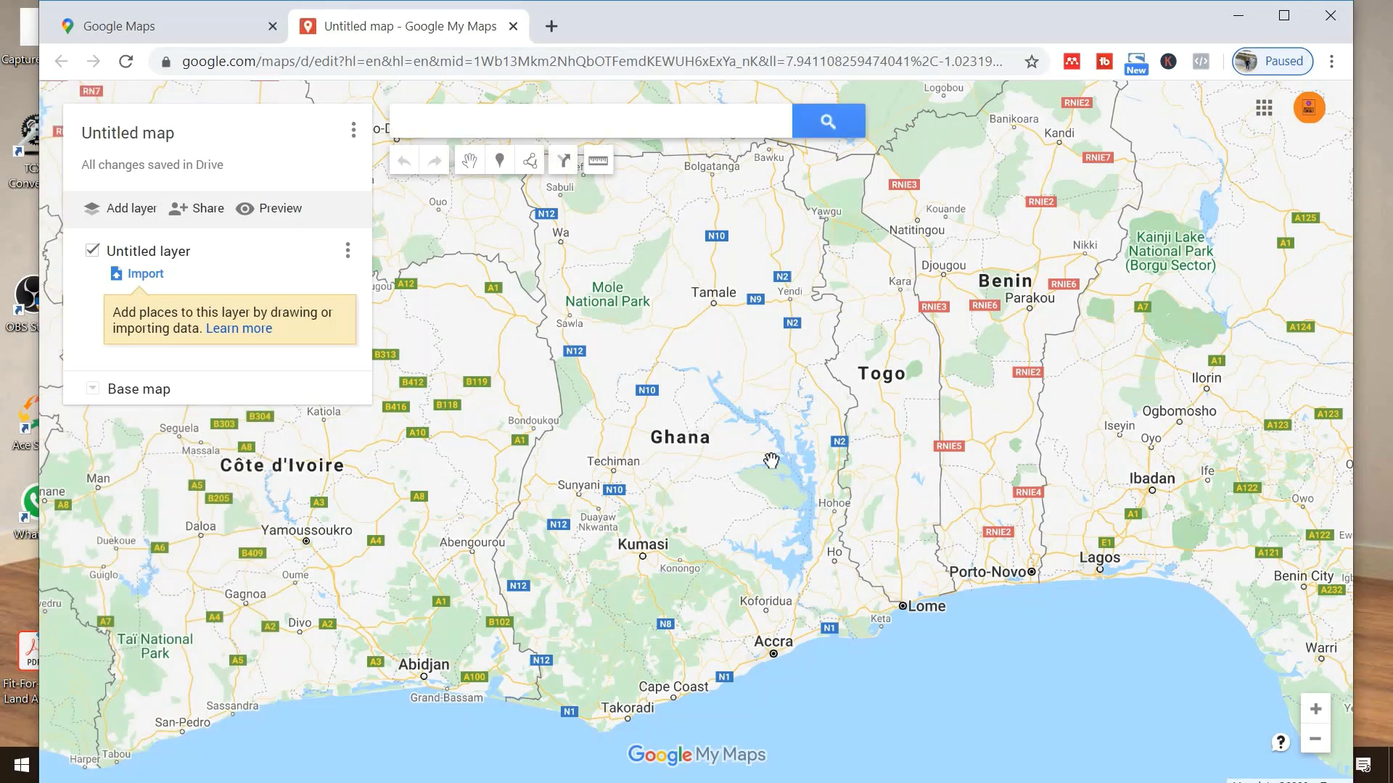
left_click(476, 124)
type("Tumu Avenue")
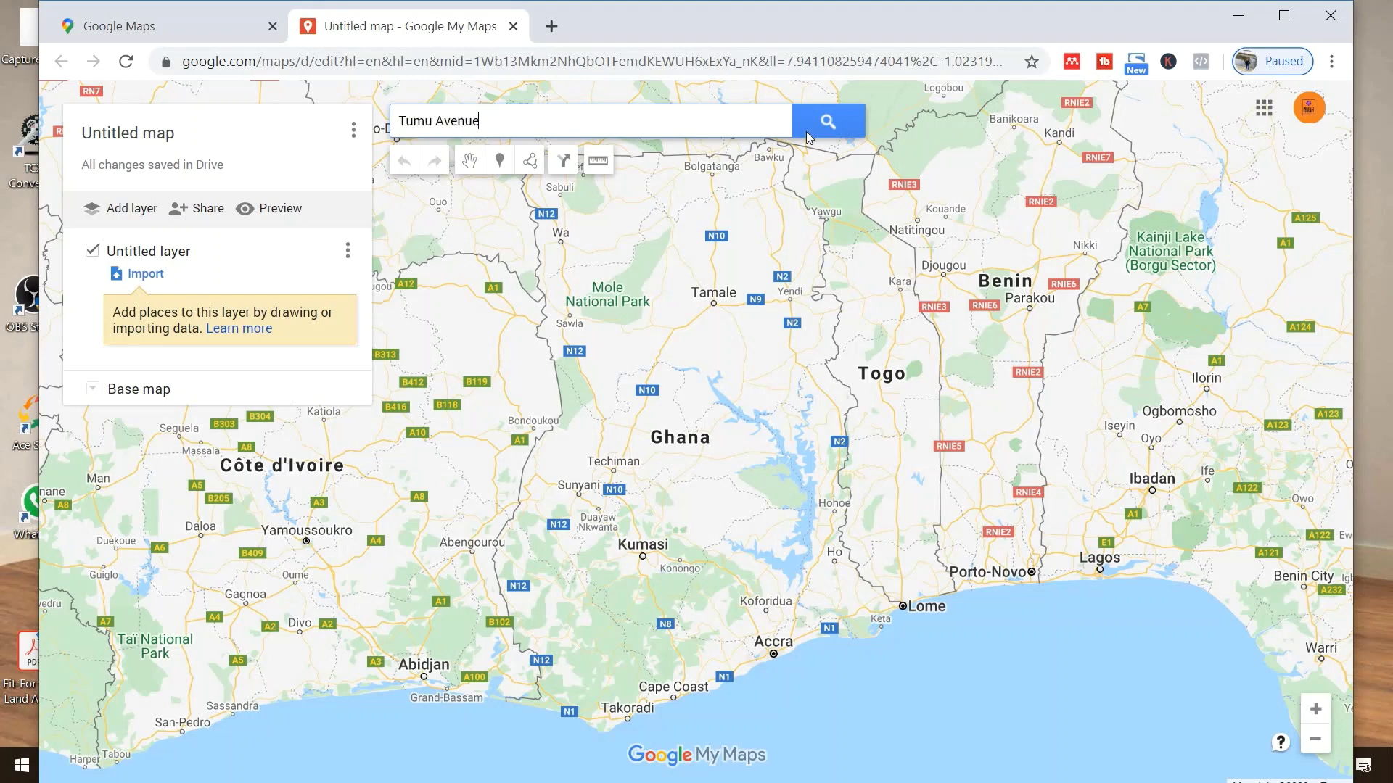
left_click(828, 128)
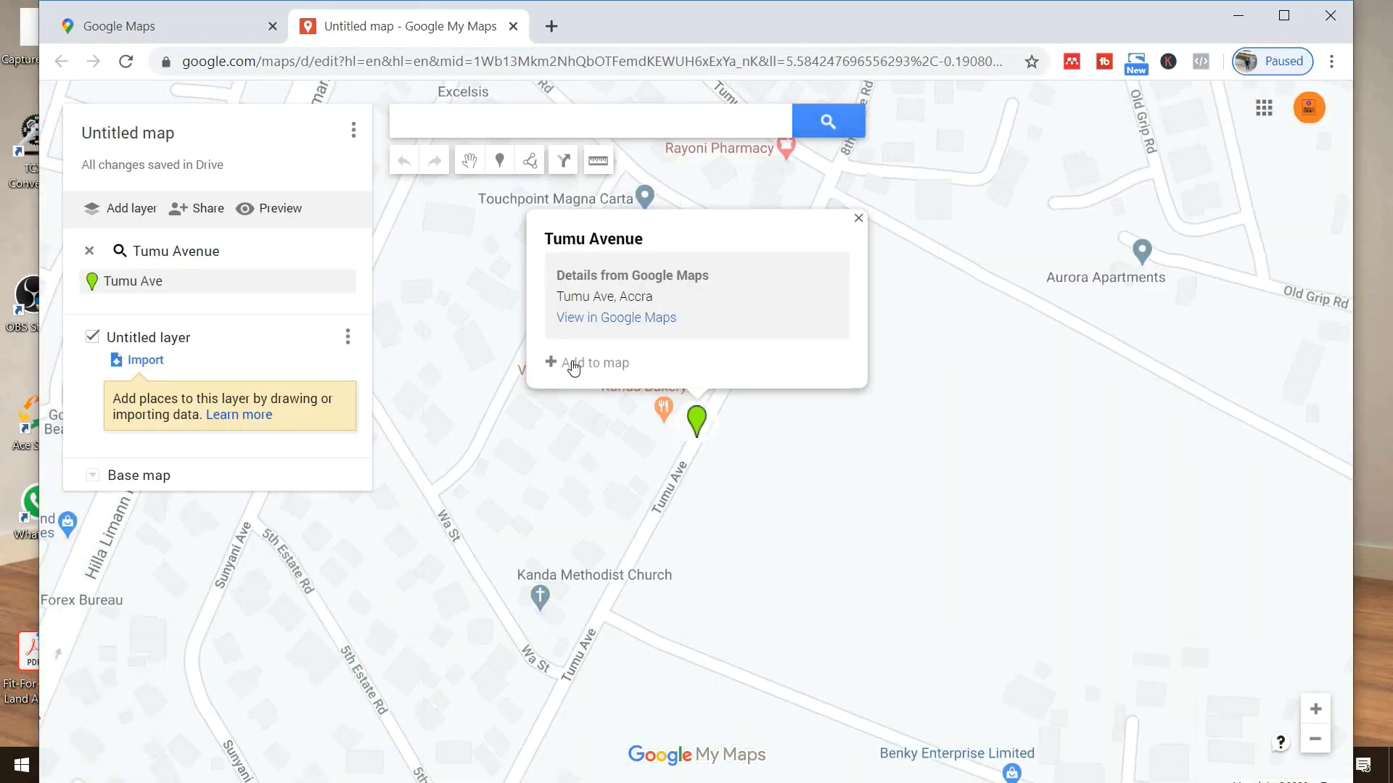
left_click(573, 370)
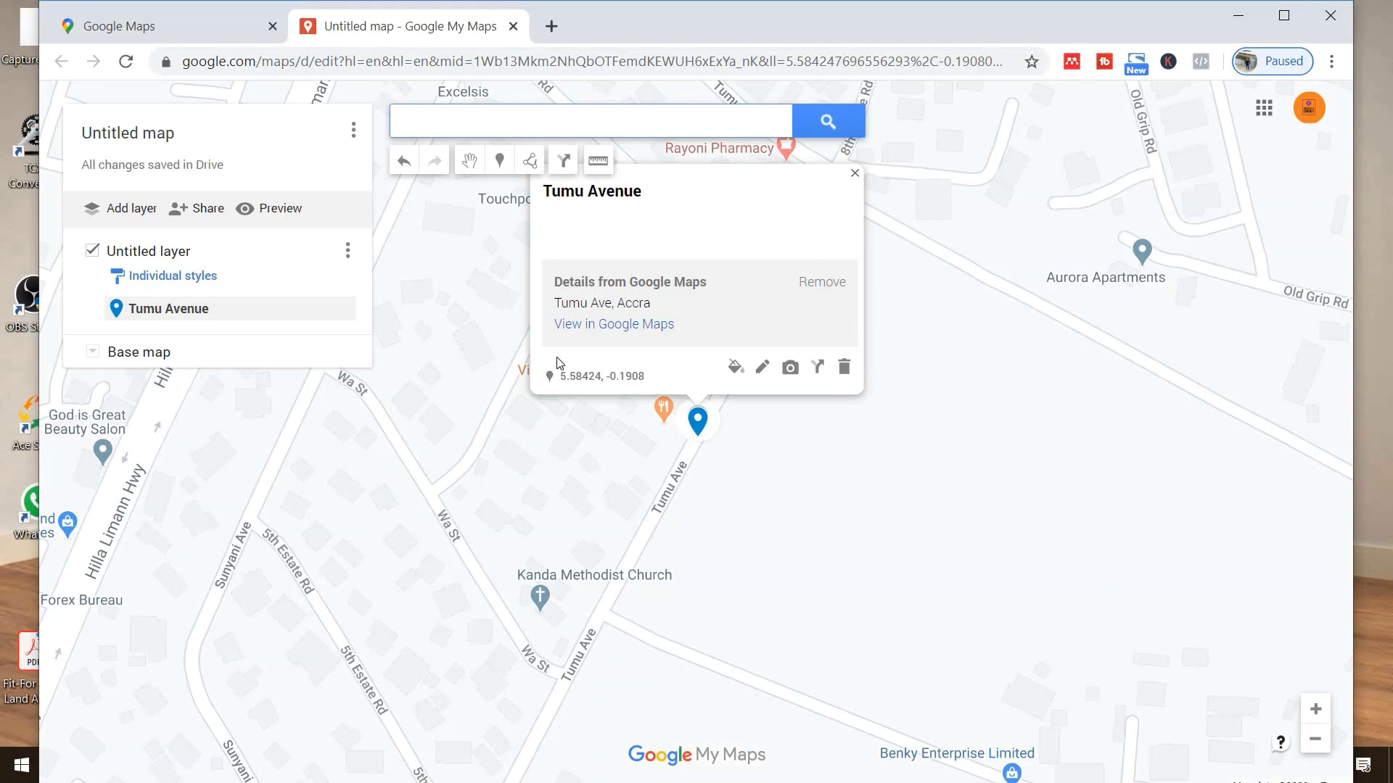
- In a new tab, open KML4Earth's circle generator and choose a 20 km radius
left_click(544, 33)
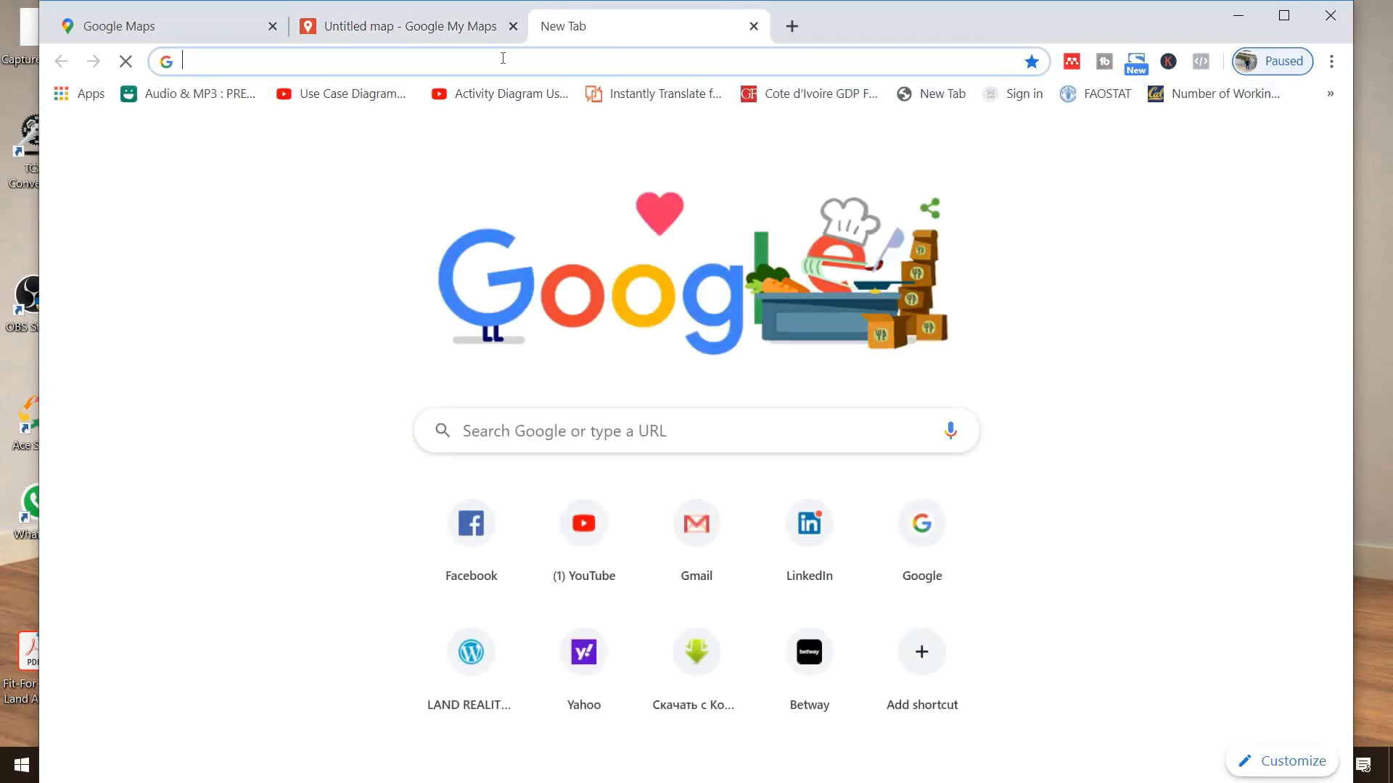
type("kml")
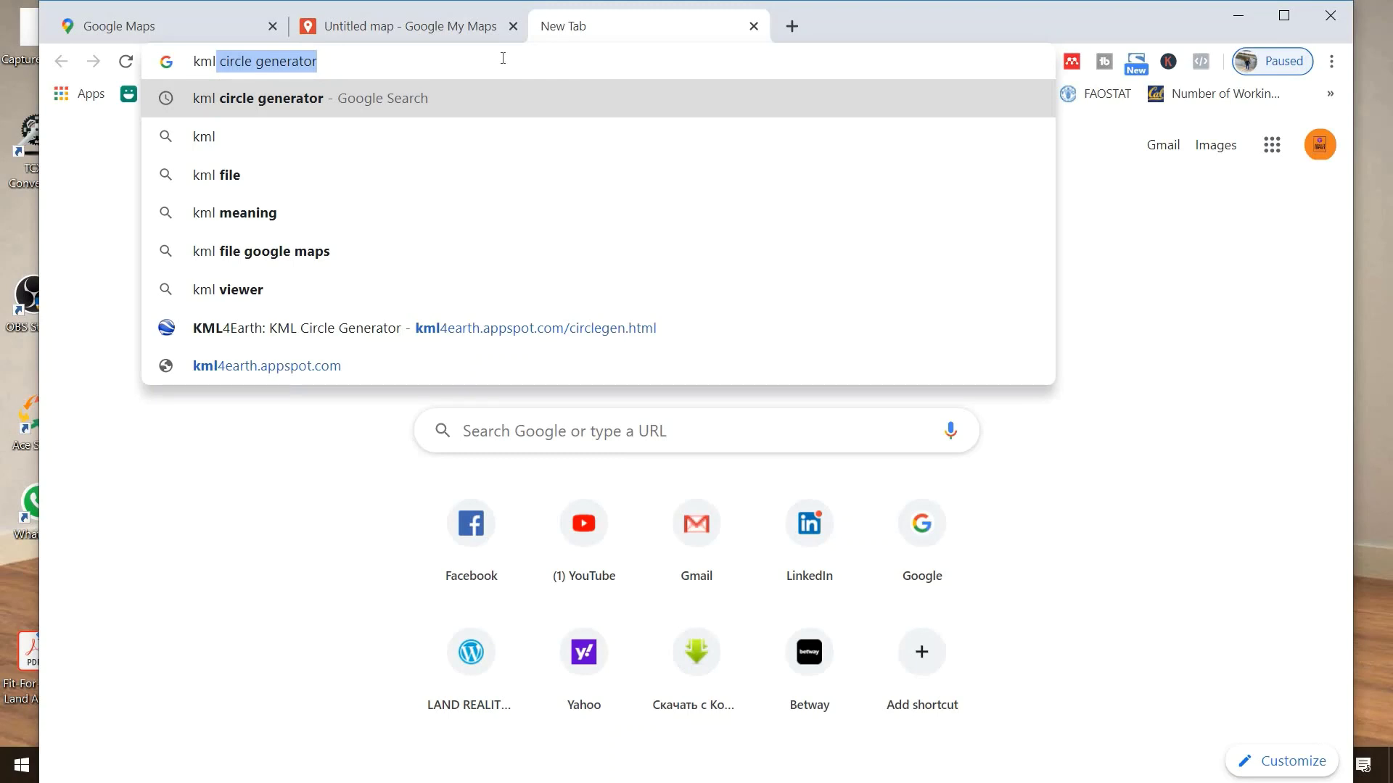
key("Return")
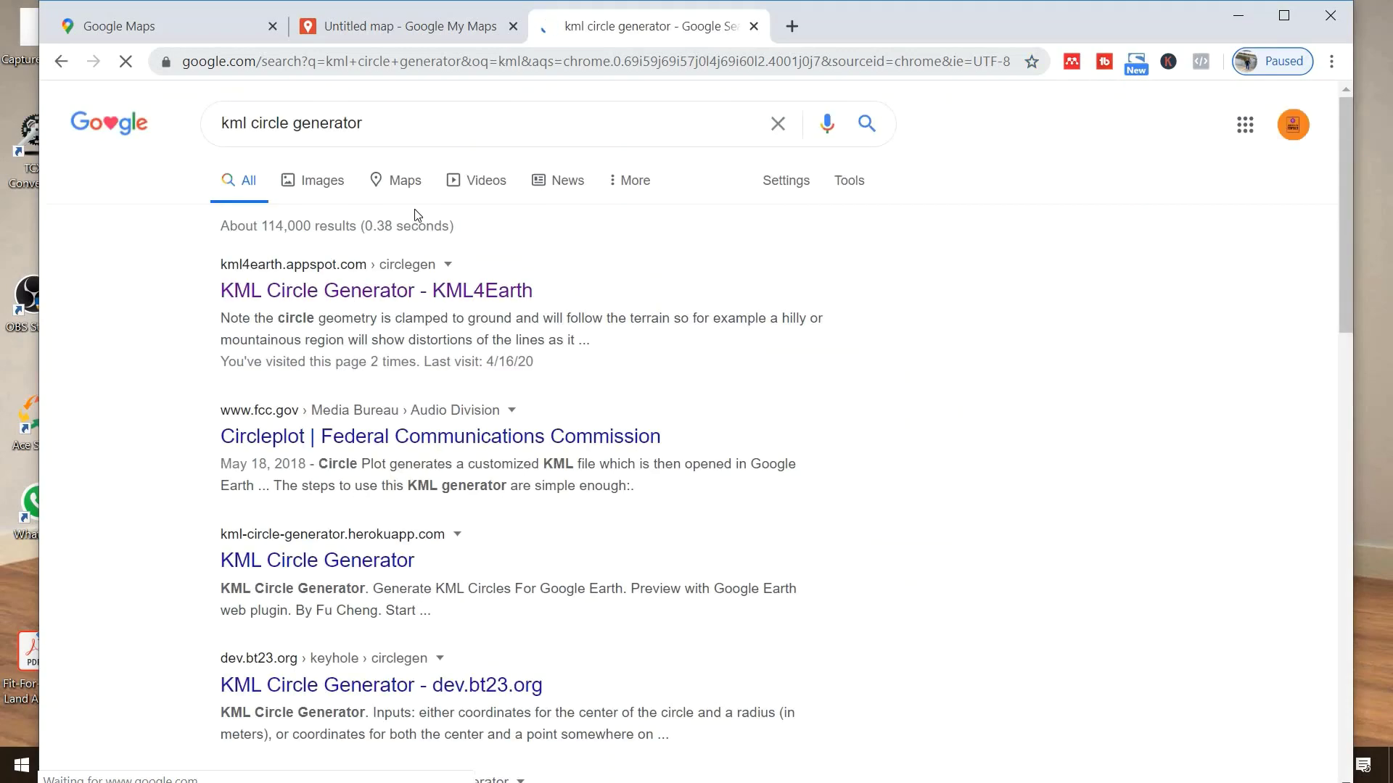
left_click(303, 292)
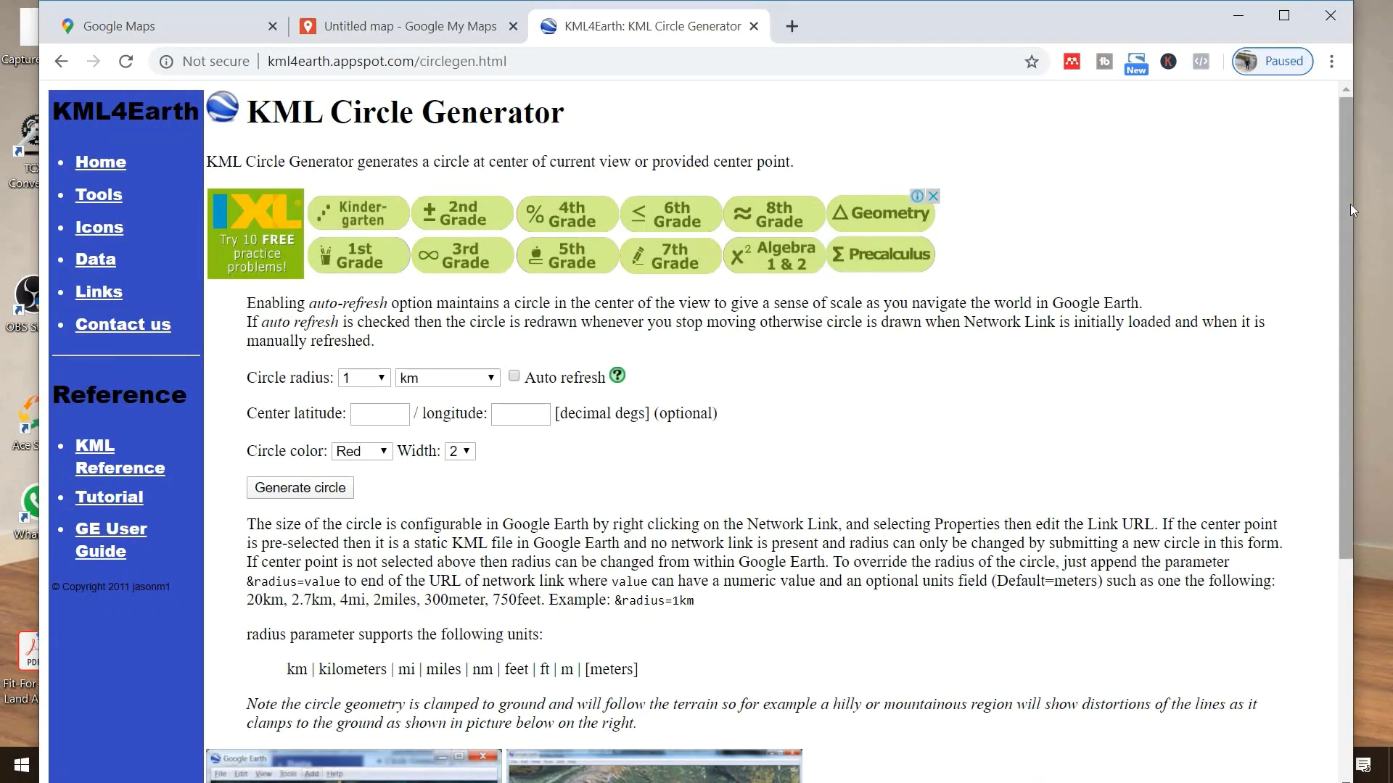
left_click_drag(1351, 203, 1338, 290)
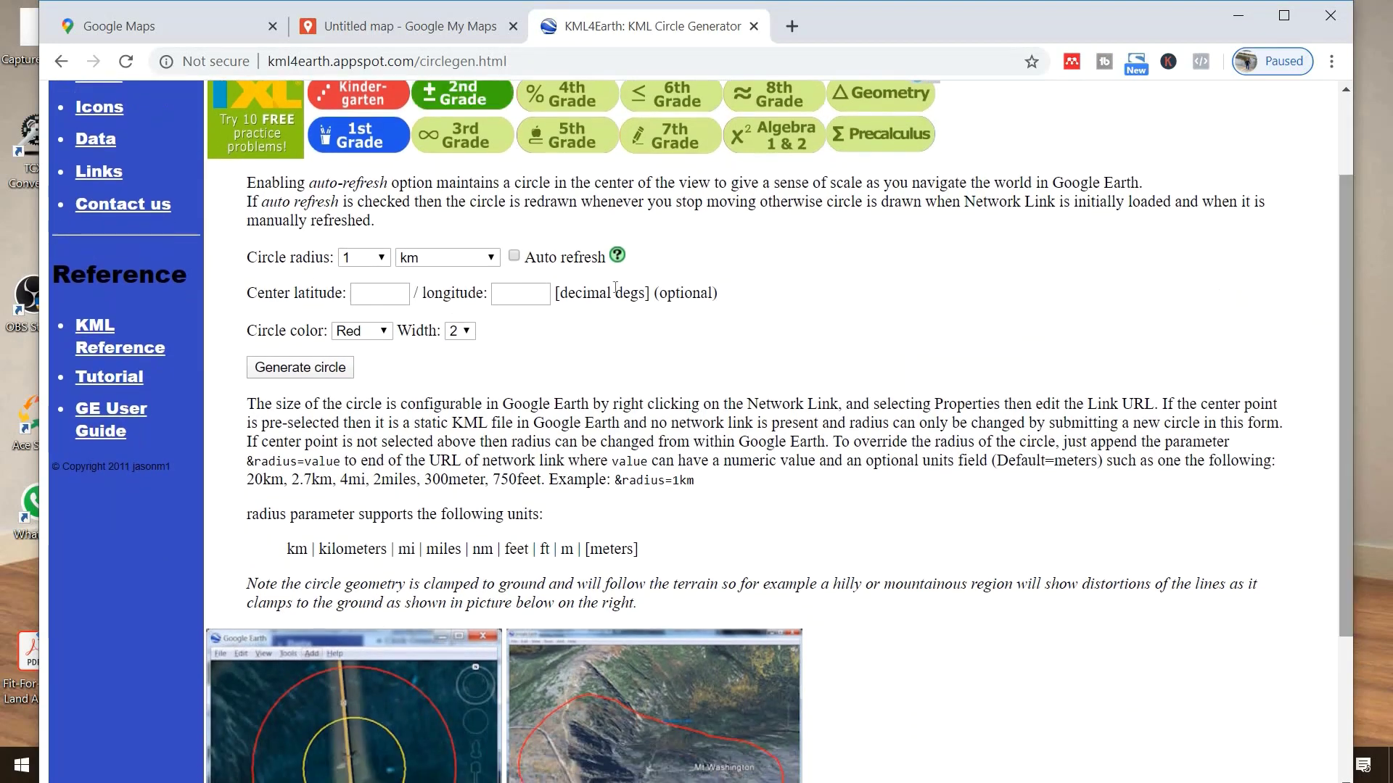
left_click(384, 259)
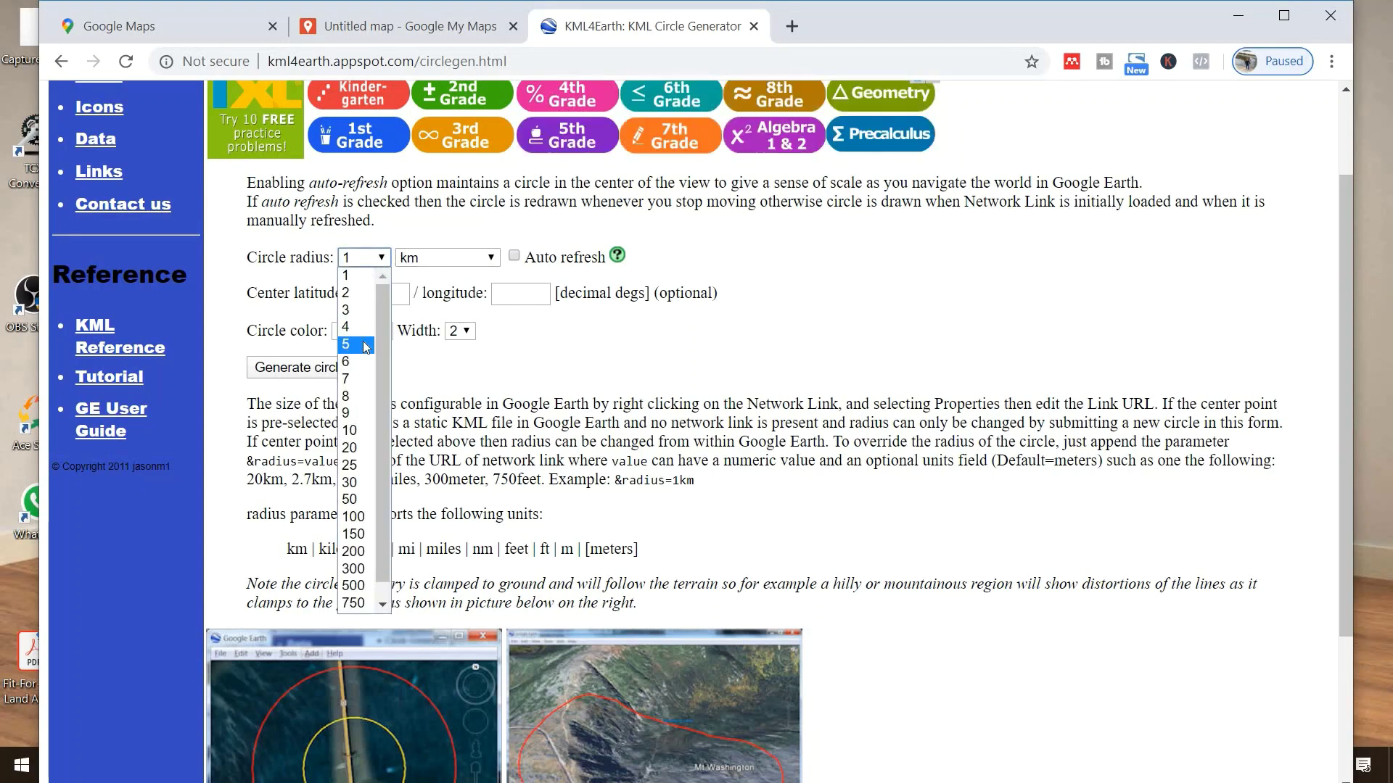
left_click(362, 450)
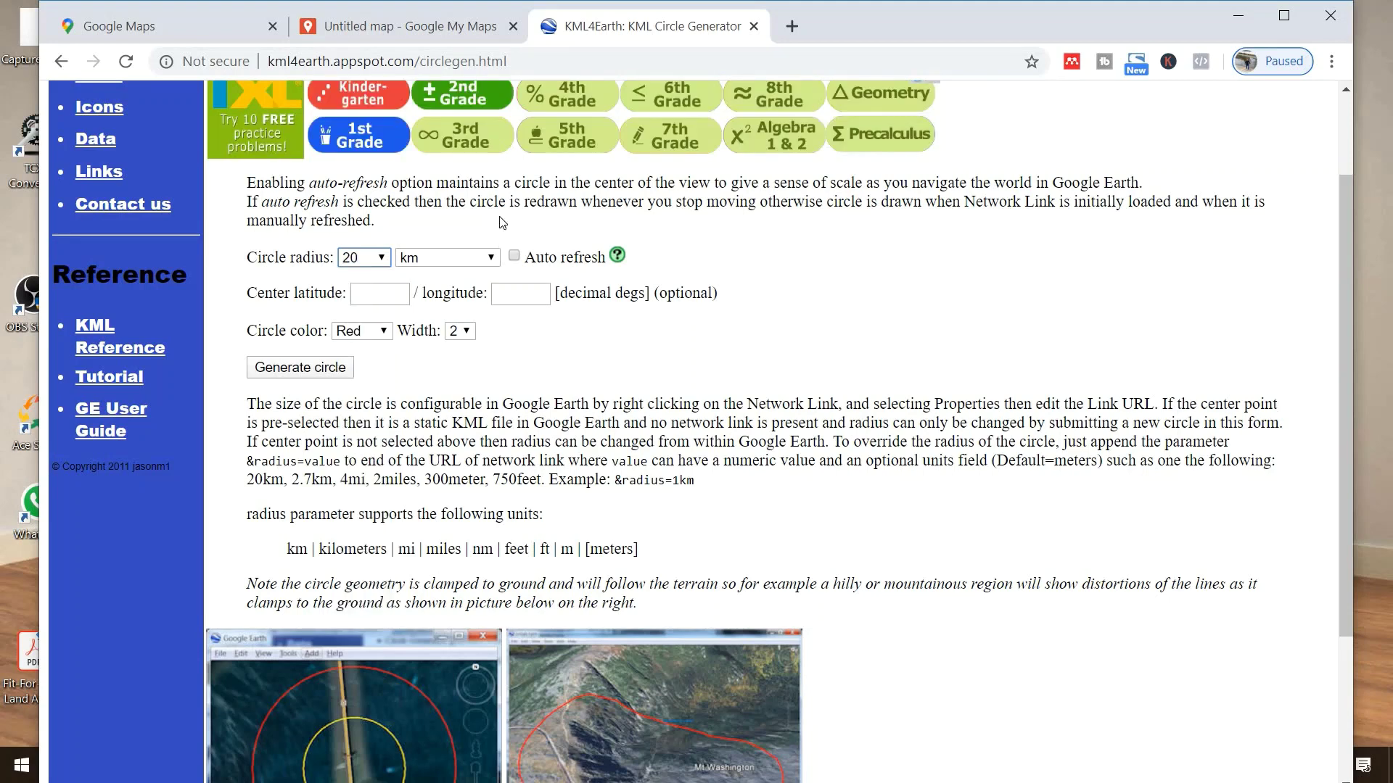
- Copy latitude 5.58424 from the Tumu Avenue marker into the generator's latitude field
left_click(363, 294)
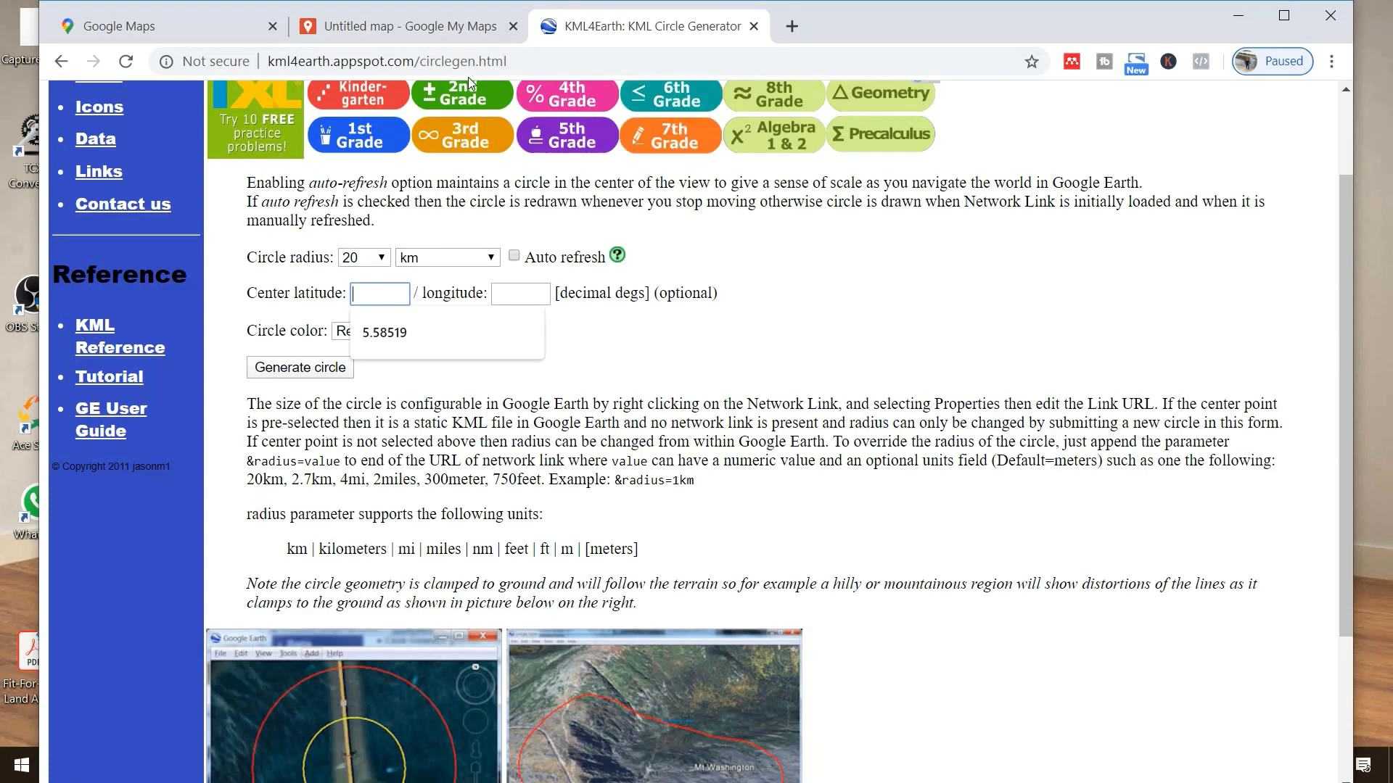
left_click(414, 27)
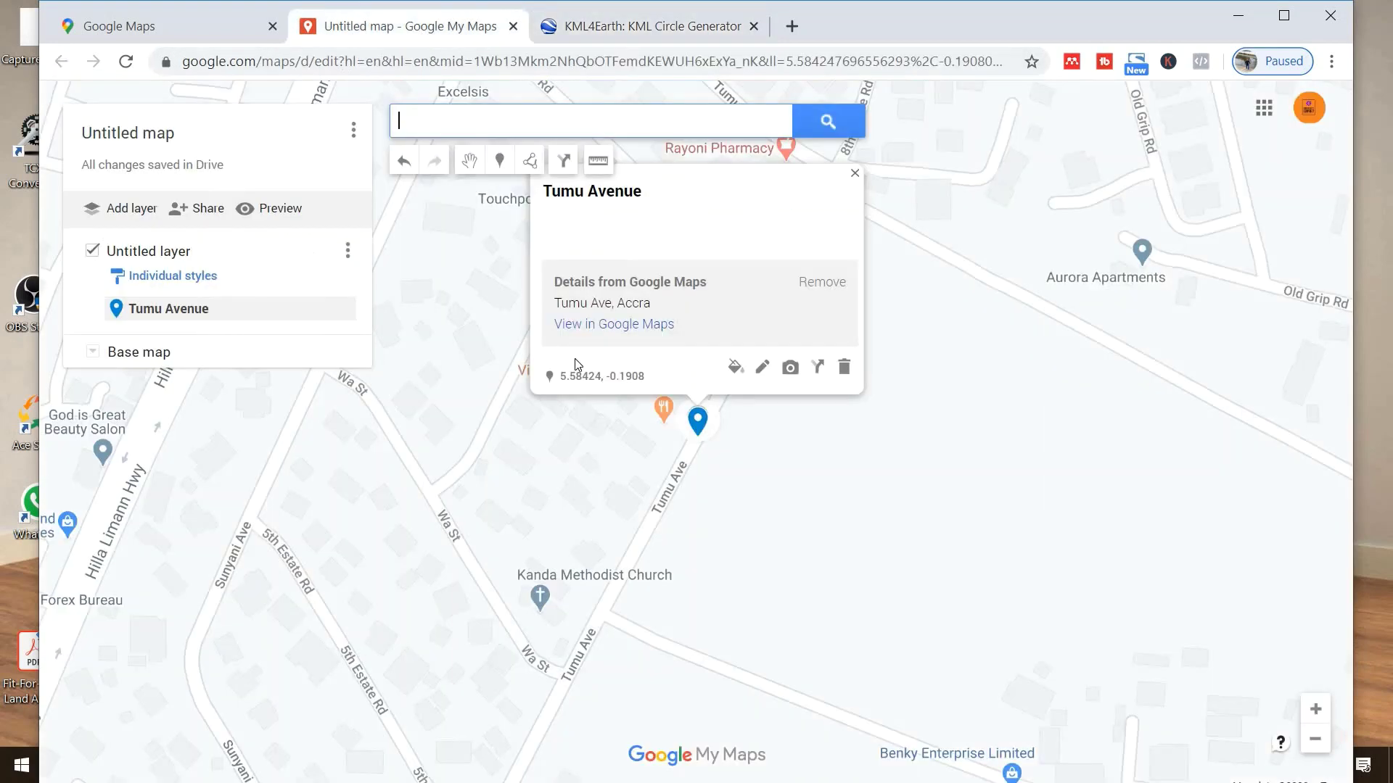
left_click(604, 383)
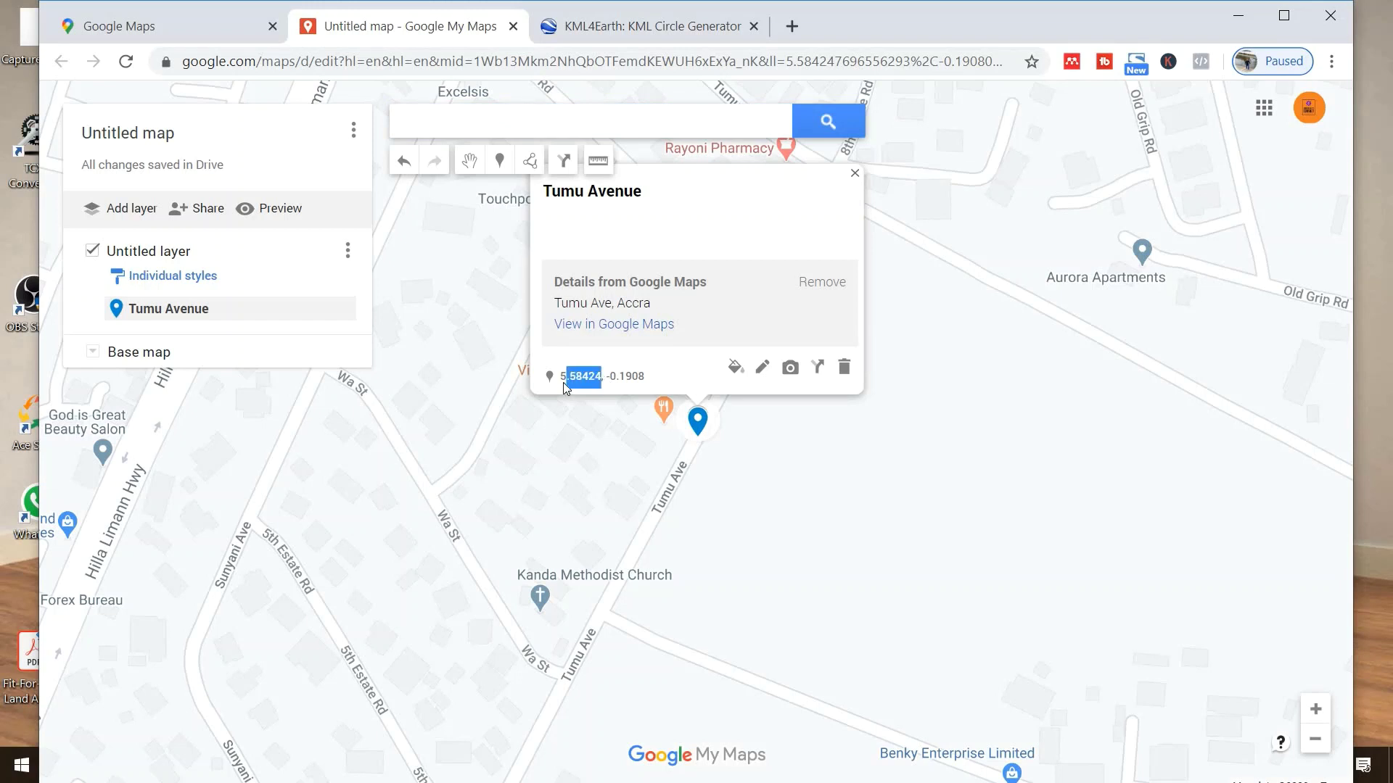
right_click(576, 386)
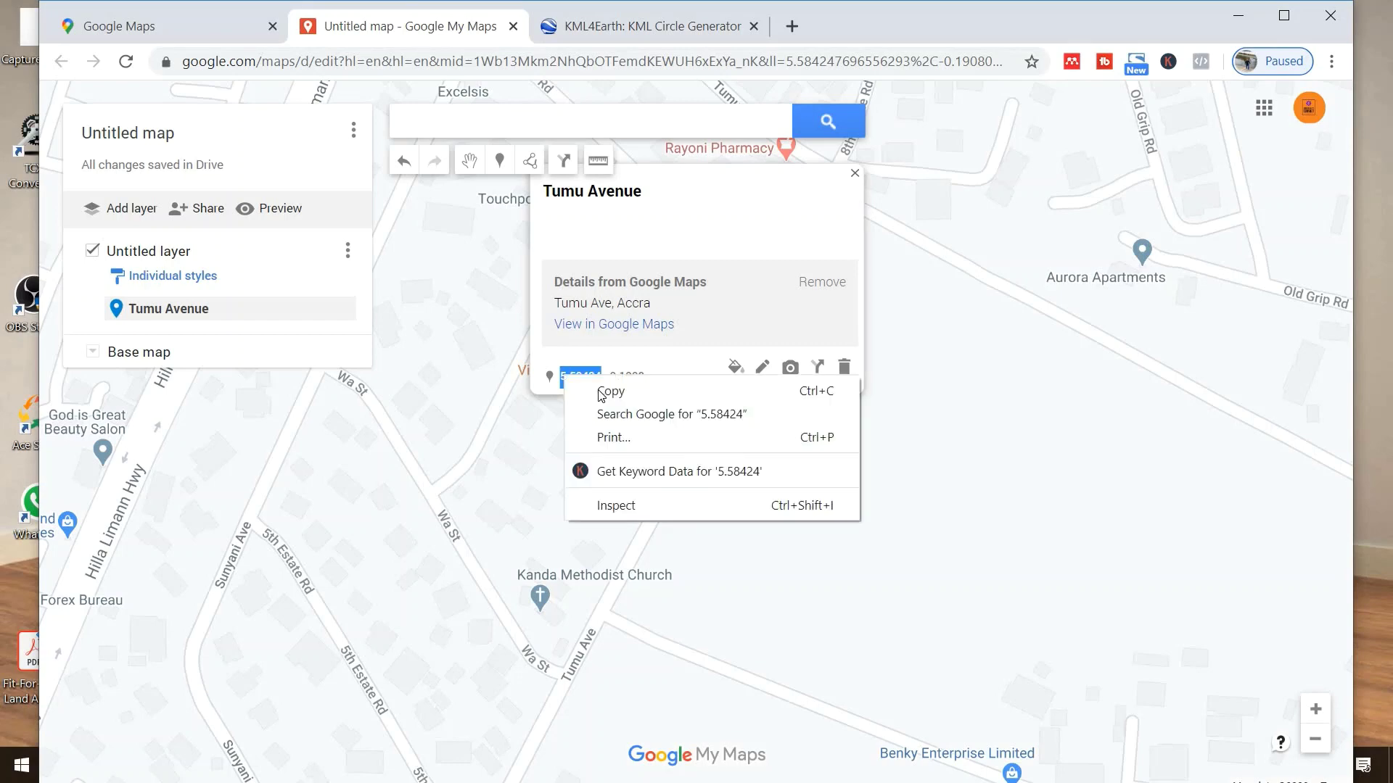
left_click(600, 399)
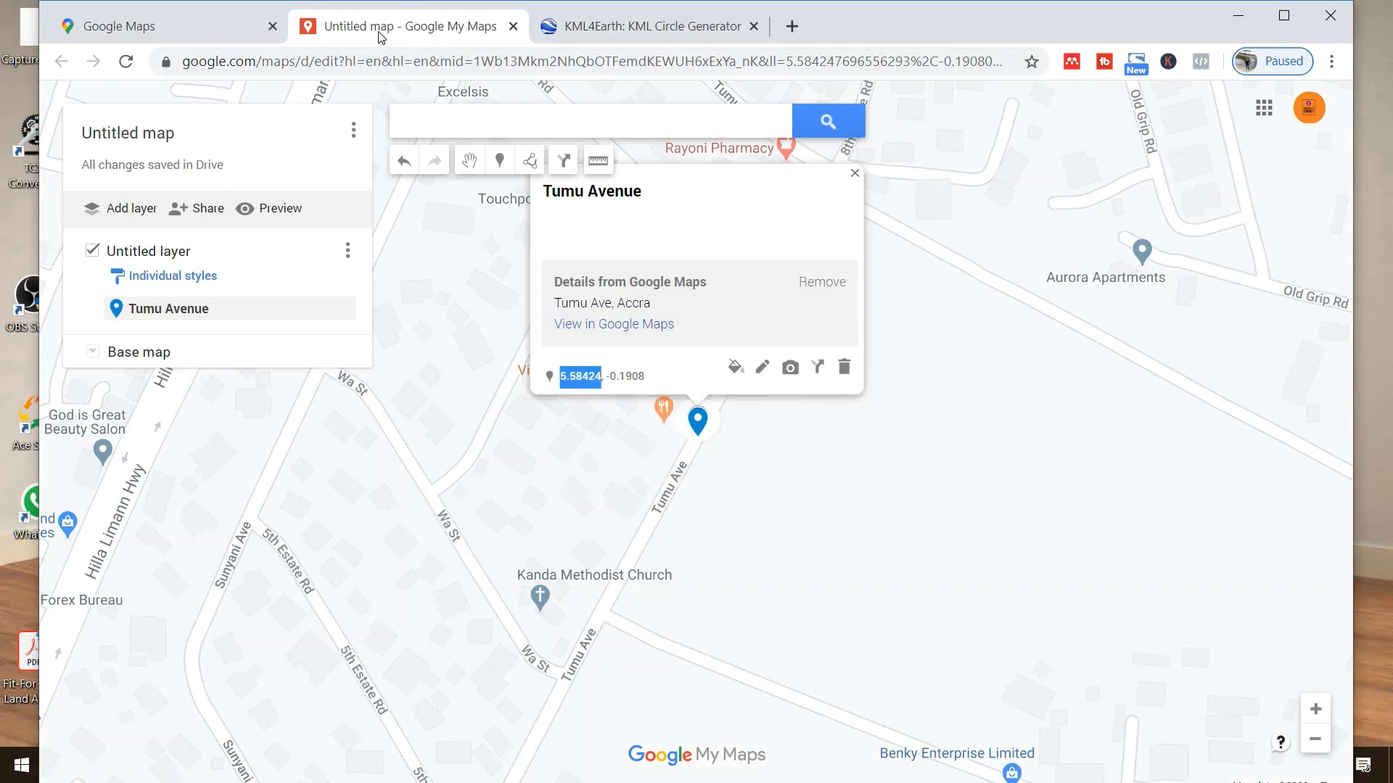
left_click(594, 25)
left_click(383, 294)
right_click(383, 297)
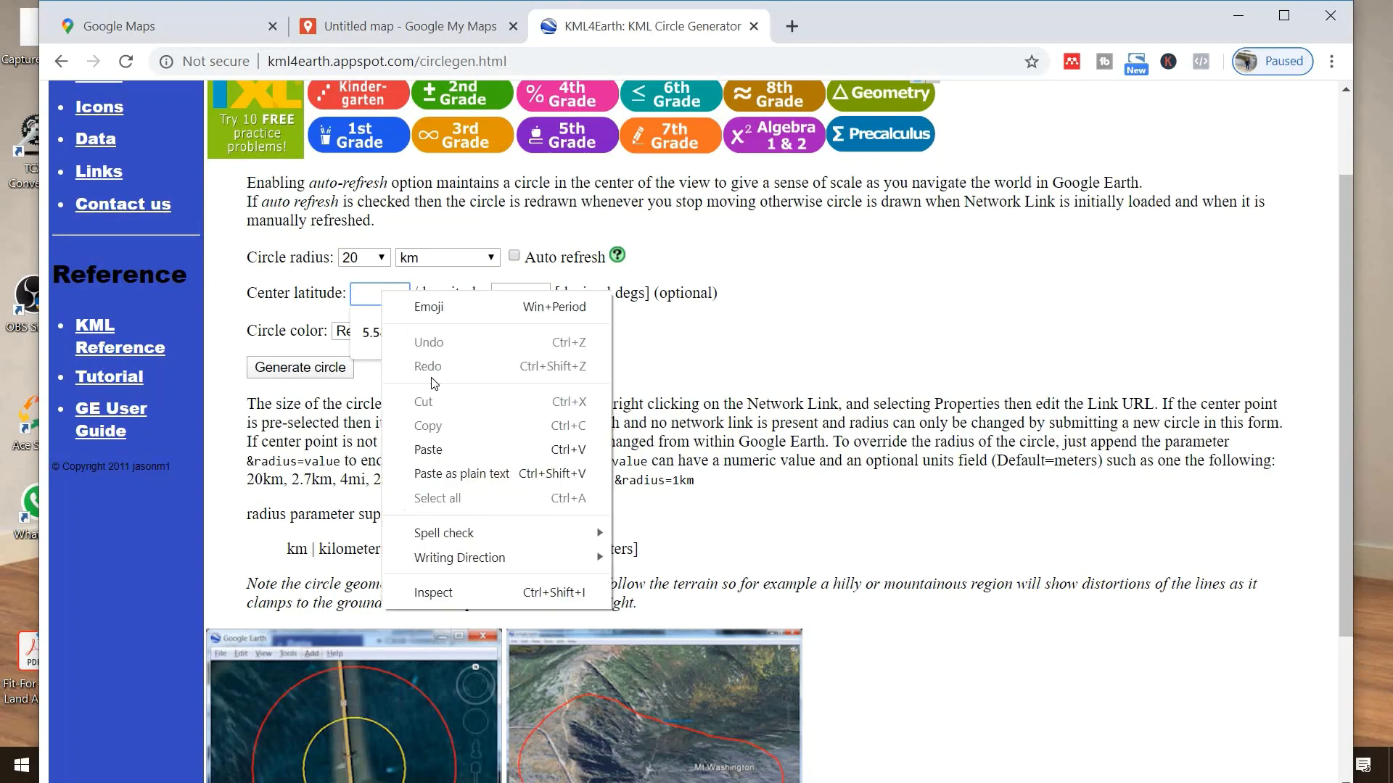
left_click(437, 449)
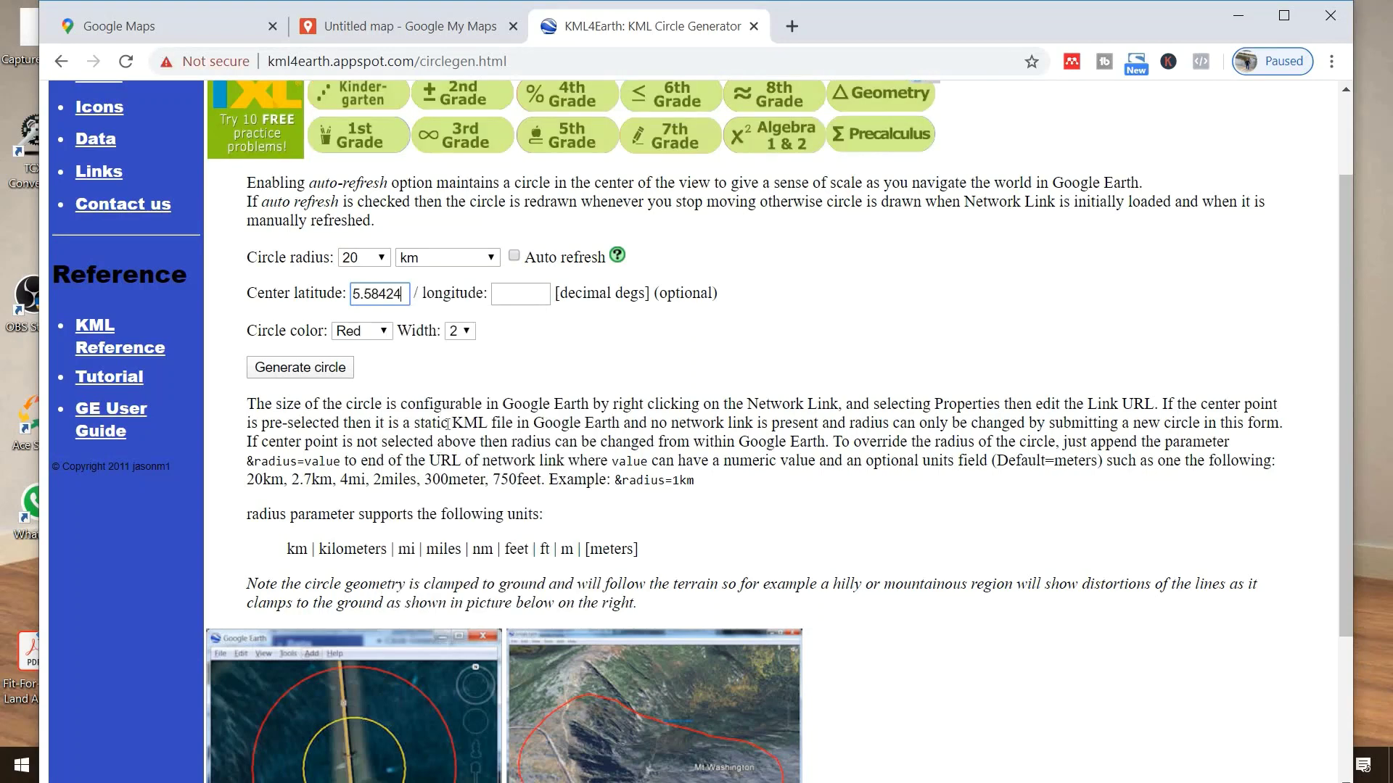
- Paste the marker's longitude -0.1908 into the generator and generate the 20 km circle file
left_click(424, 26)
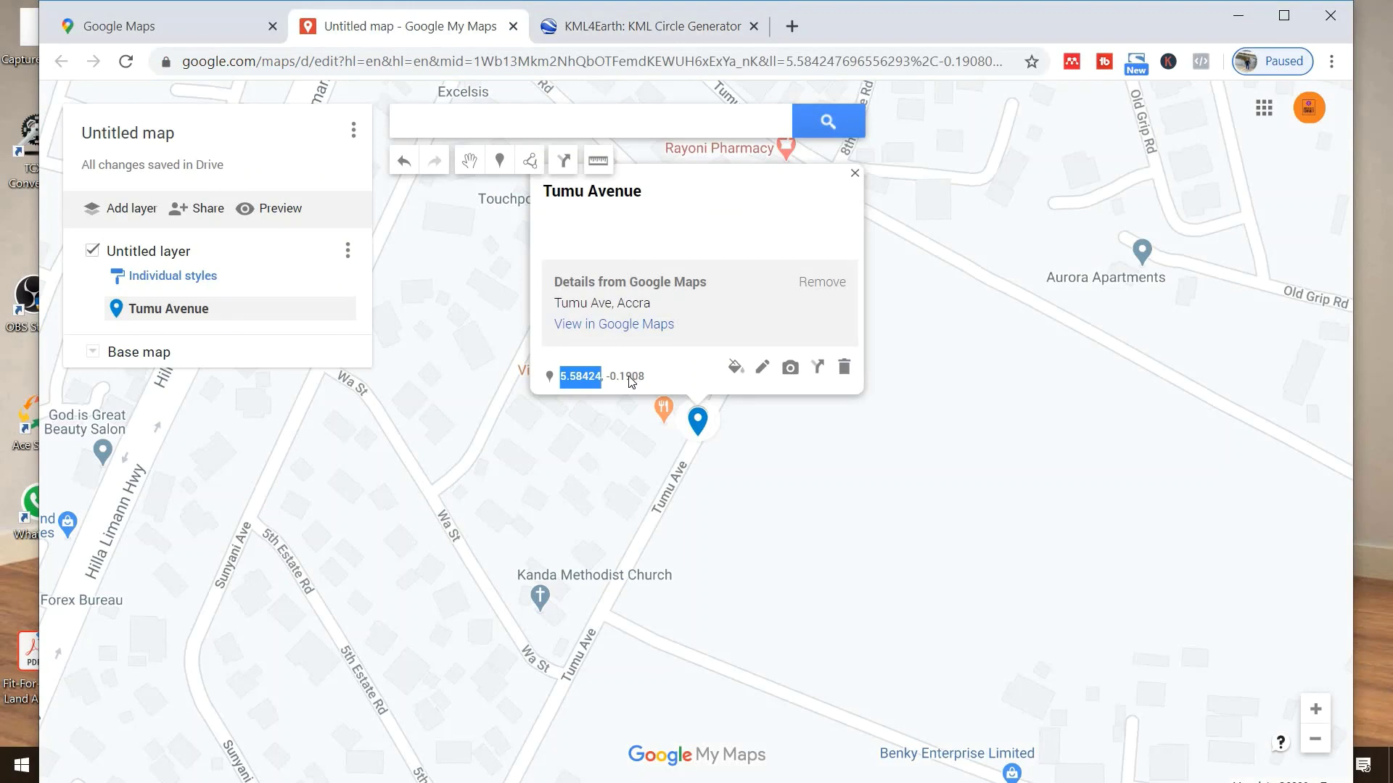
left_click_drag(646, 377, 611, 382)
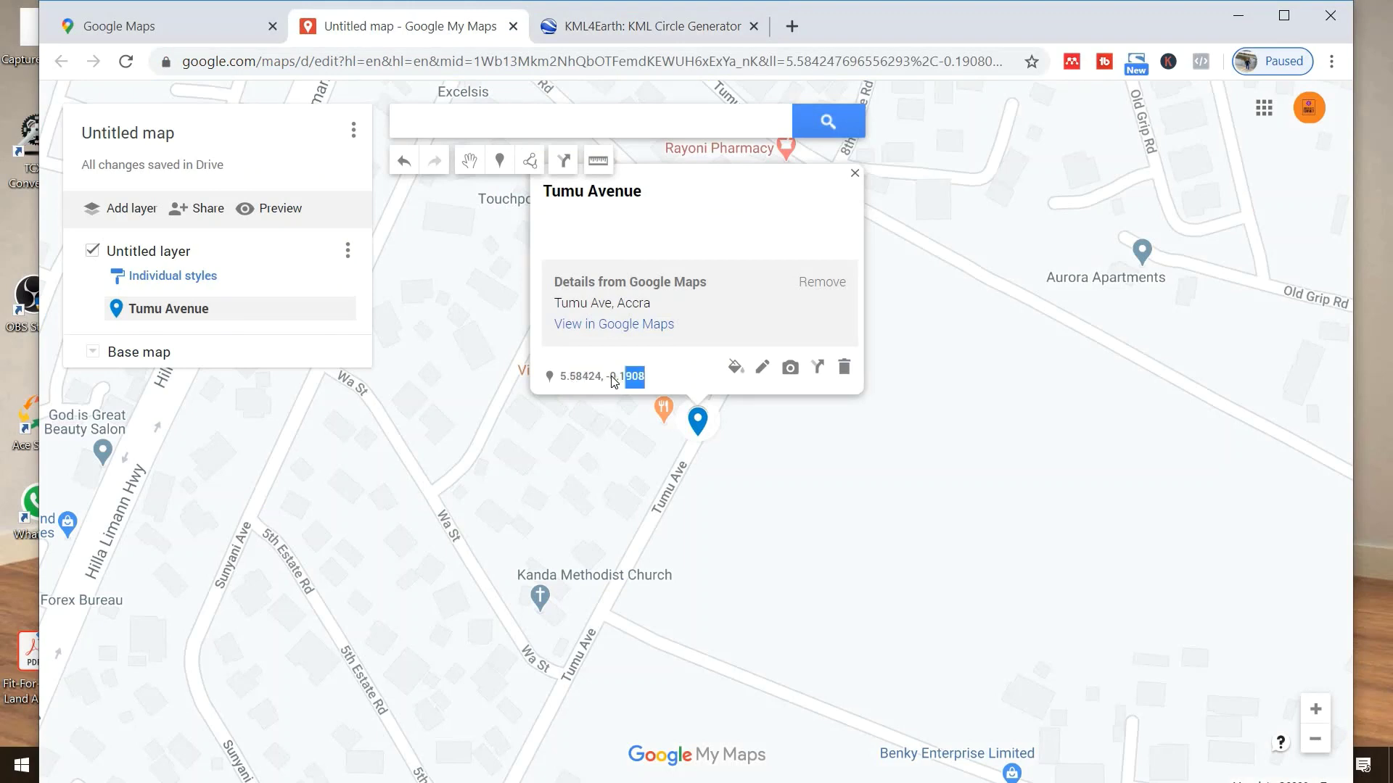
right_click(659, 376)
left_click(670, 390)
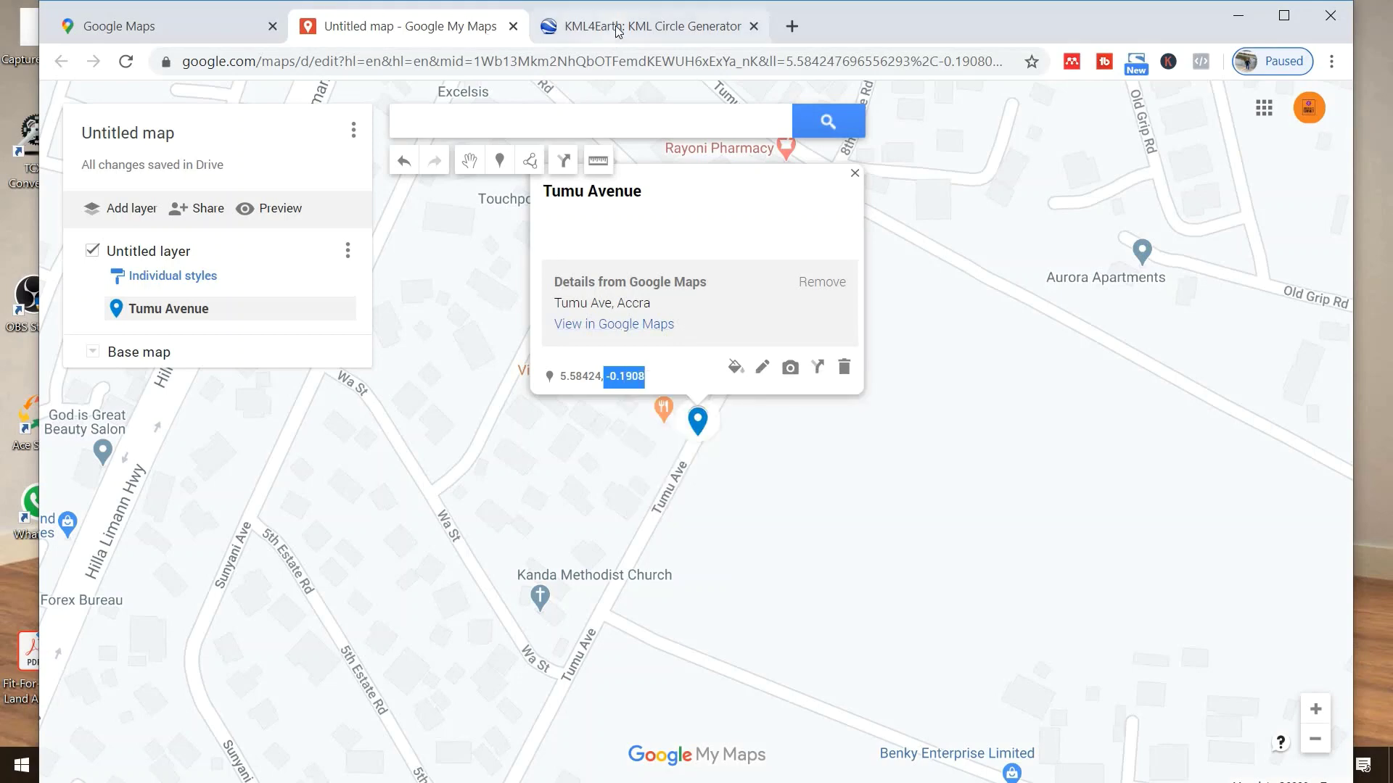
left_click(617, 31)
left_click(528, 294)
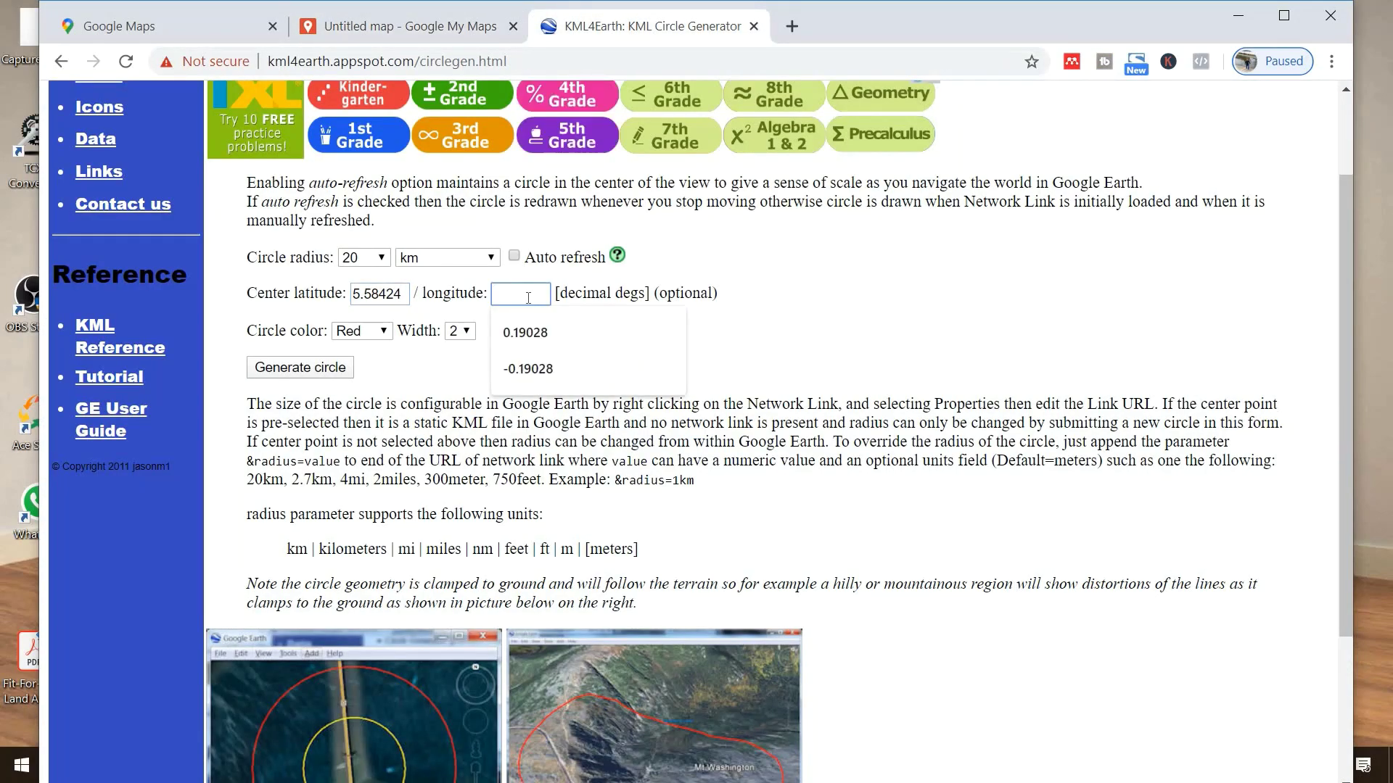
key("ctrl+v")
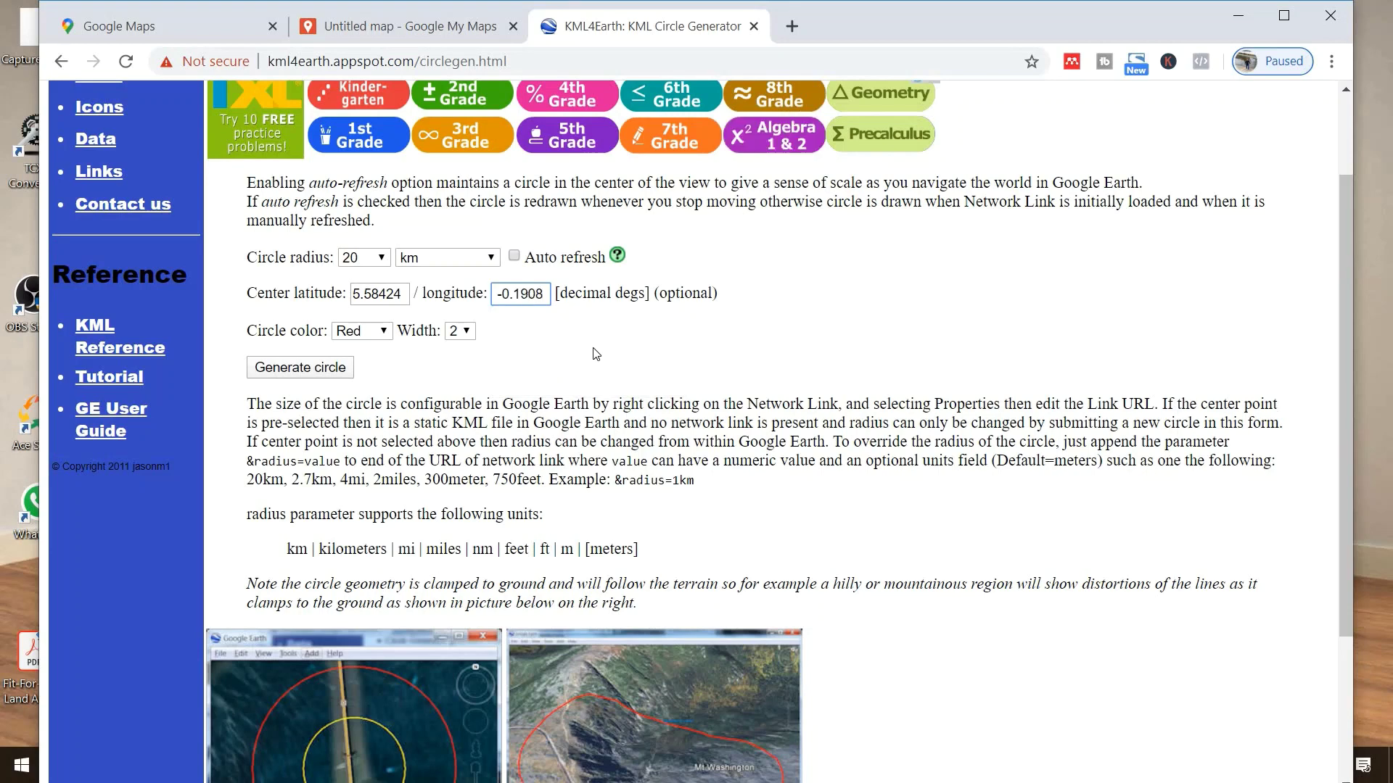
left_click(624, 357)
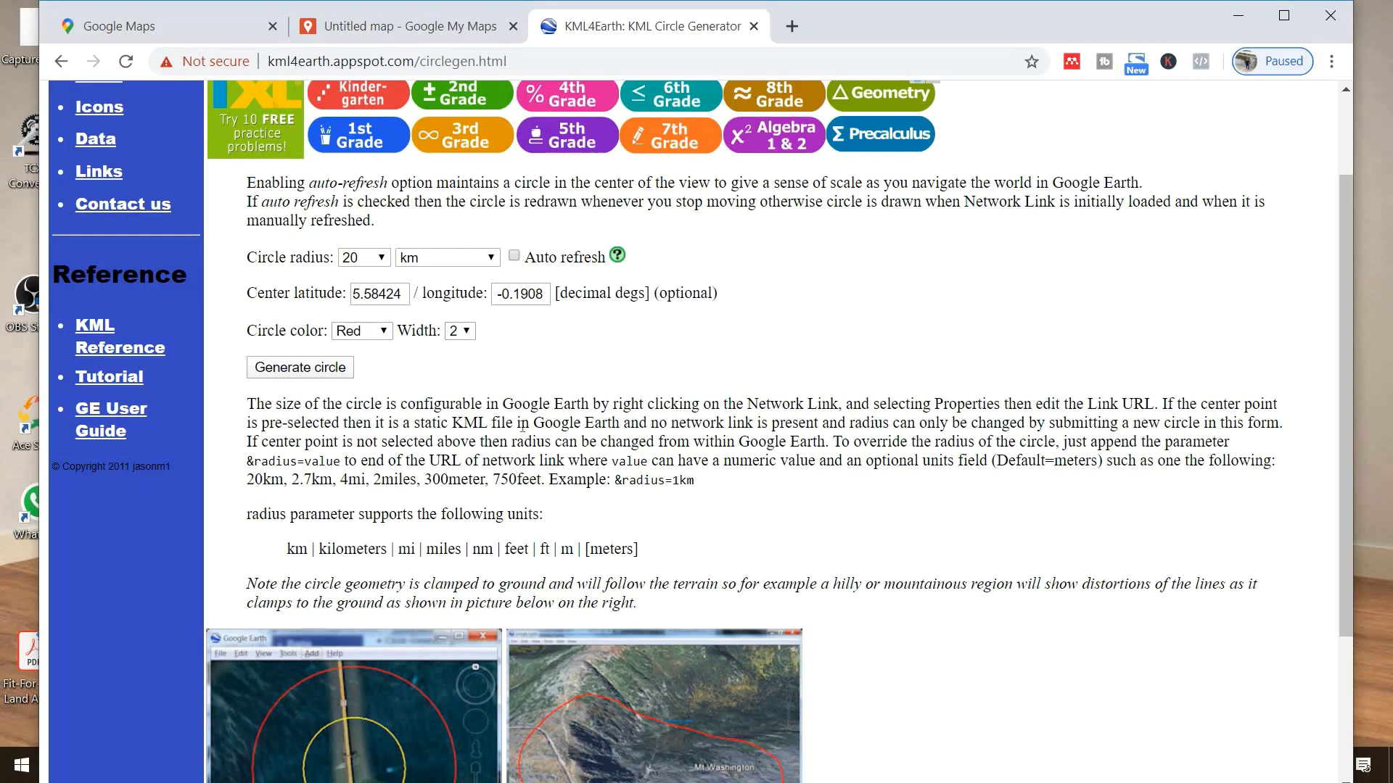
scroll(435, 436, "up", 2)
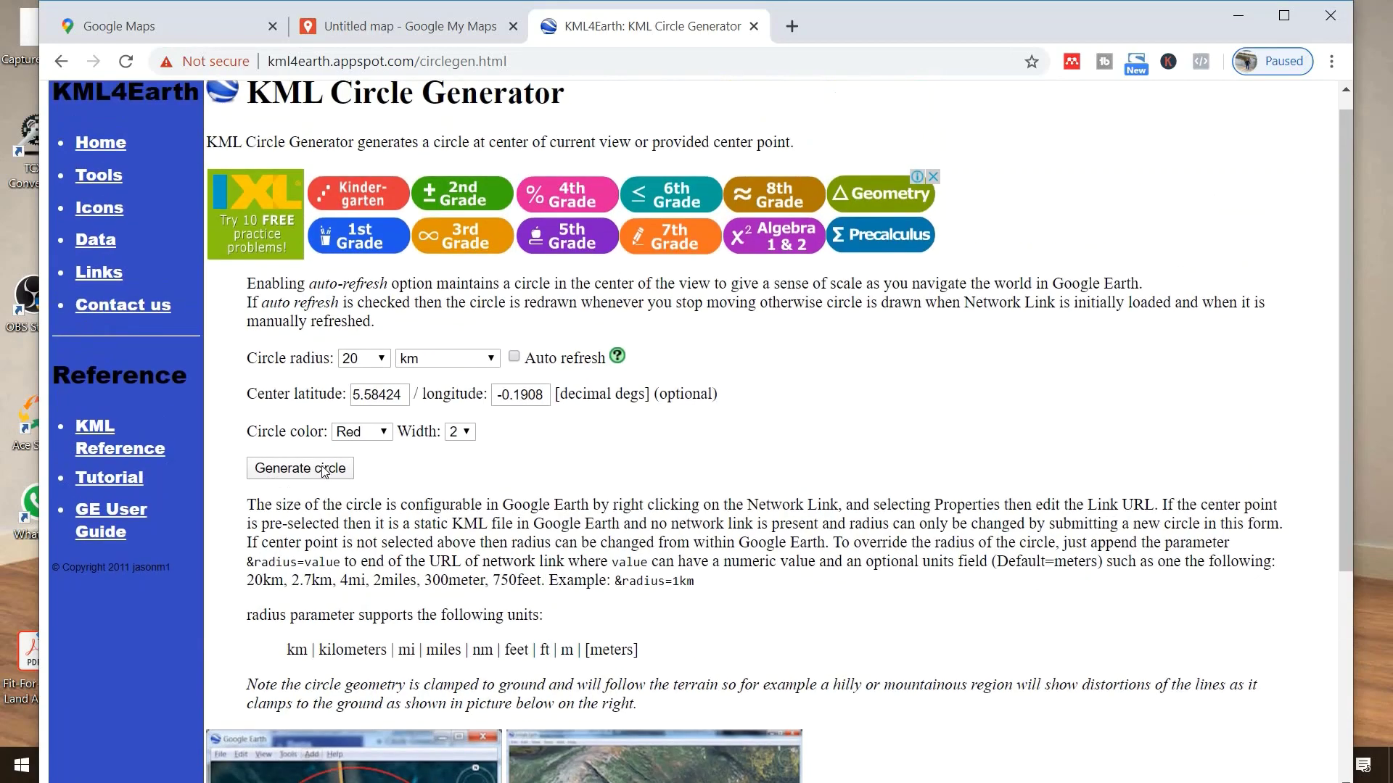
left_click(322, 471)
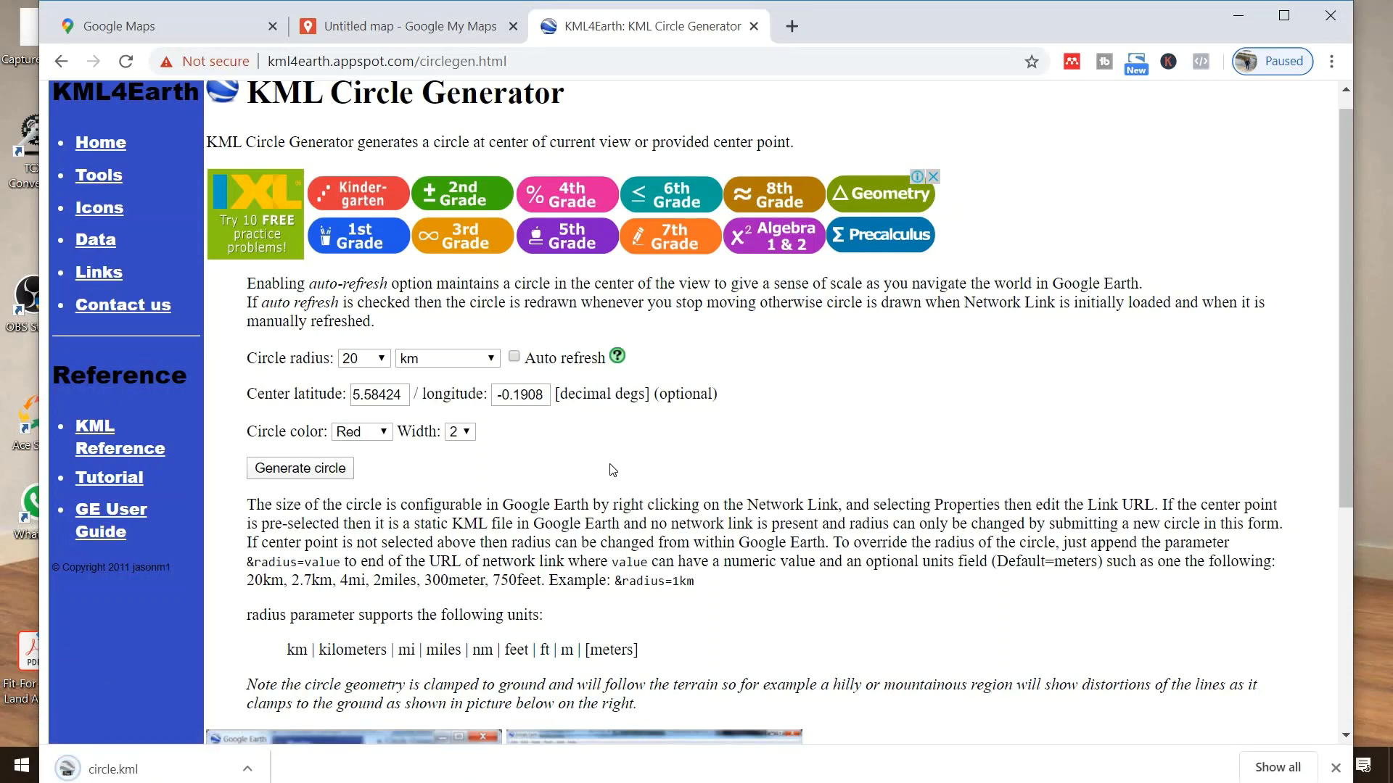
scroll(432, 432, "up", 1)
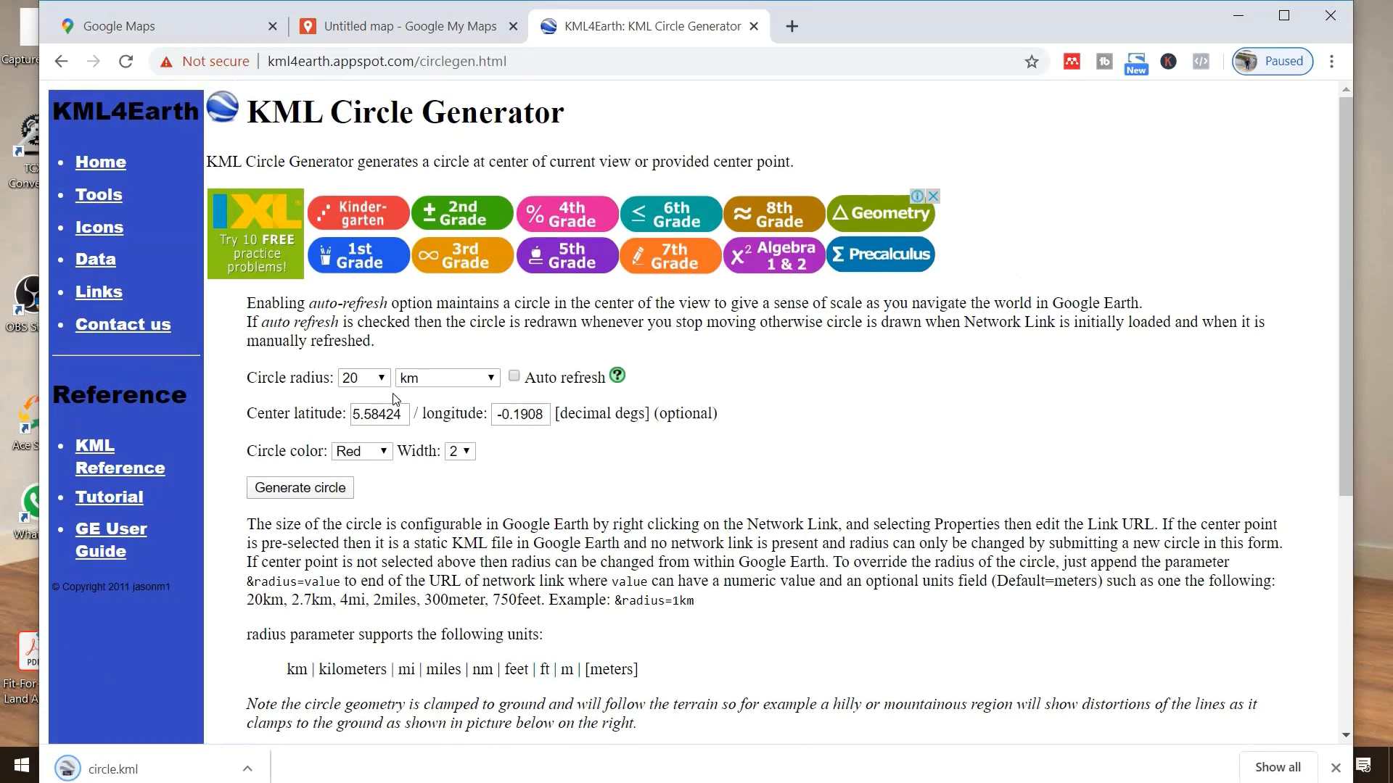
- Change the radius to 10 km and generate a second circle file
left_click(352, 380)
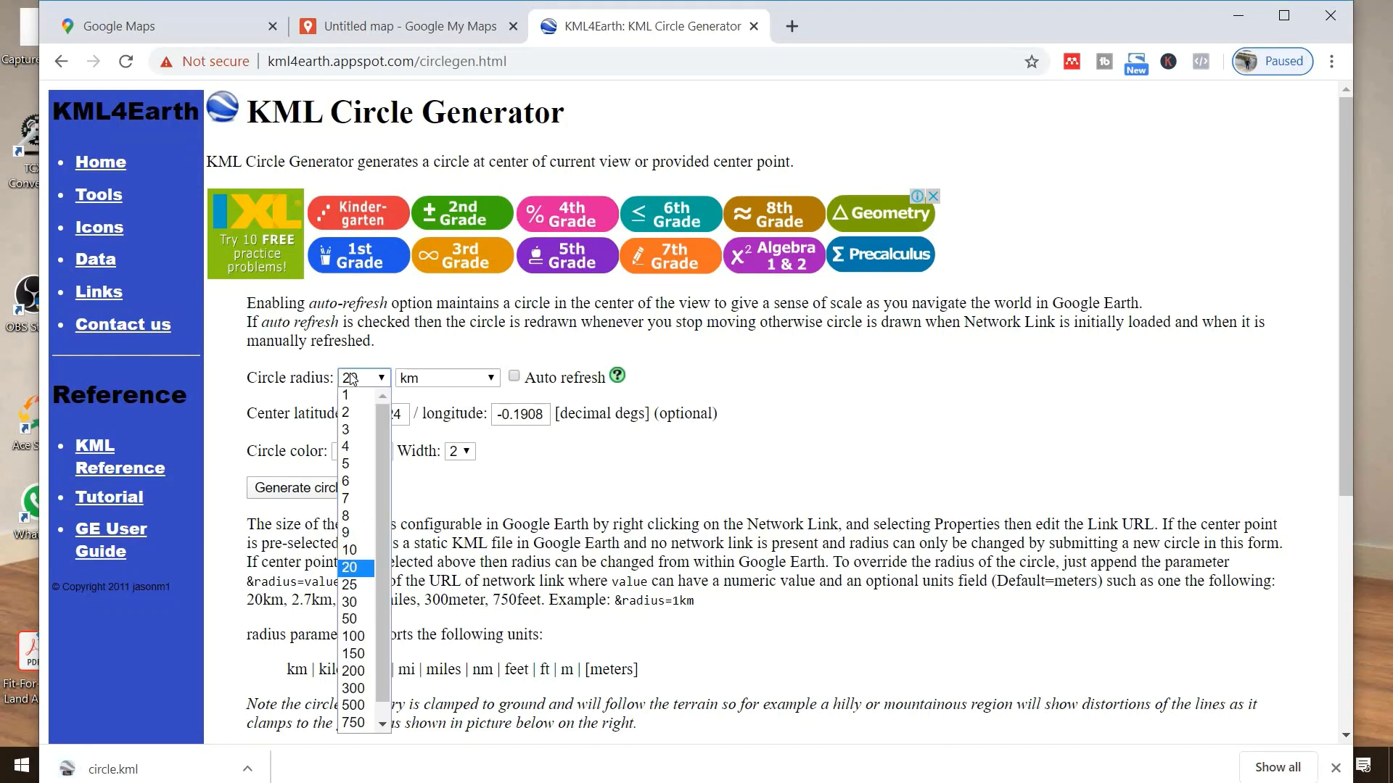
left_click(359, 550)
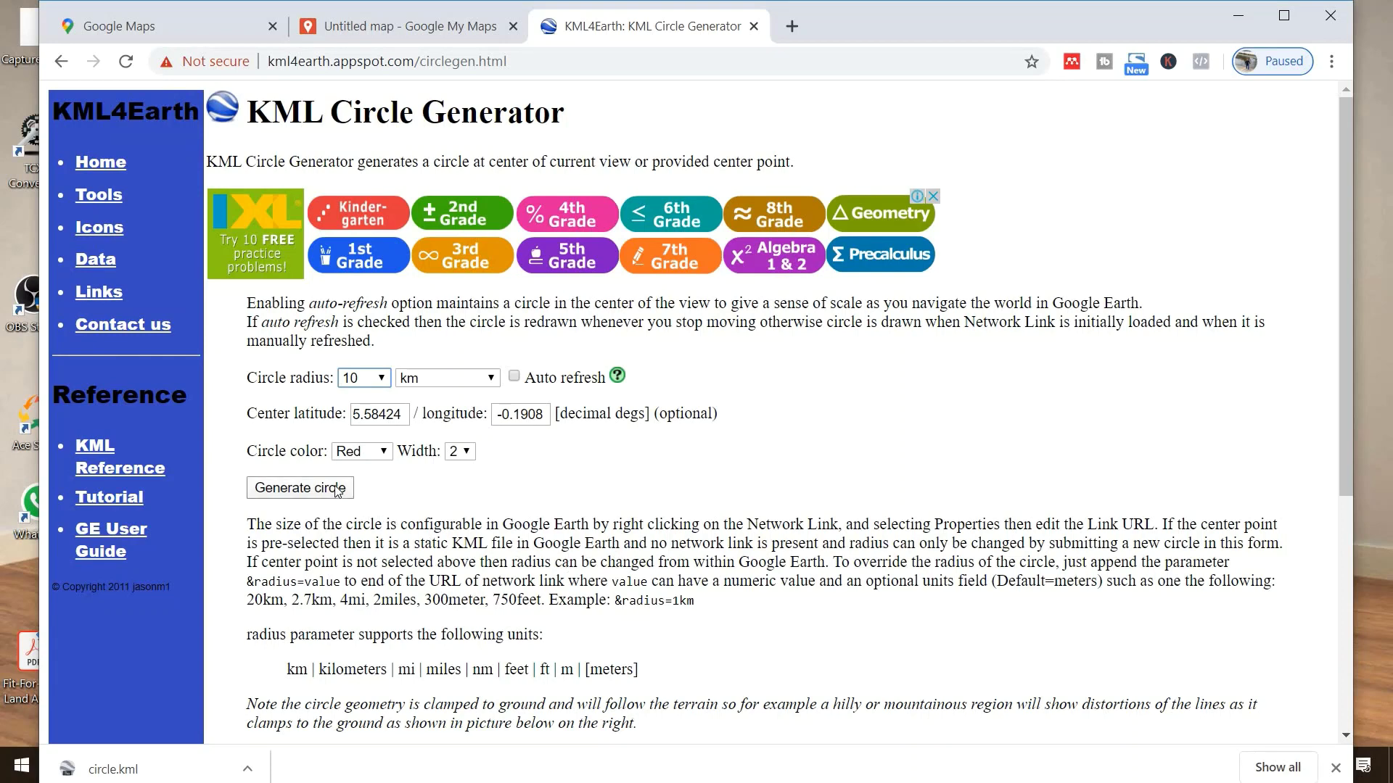
left_click(305, 491)
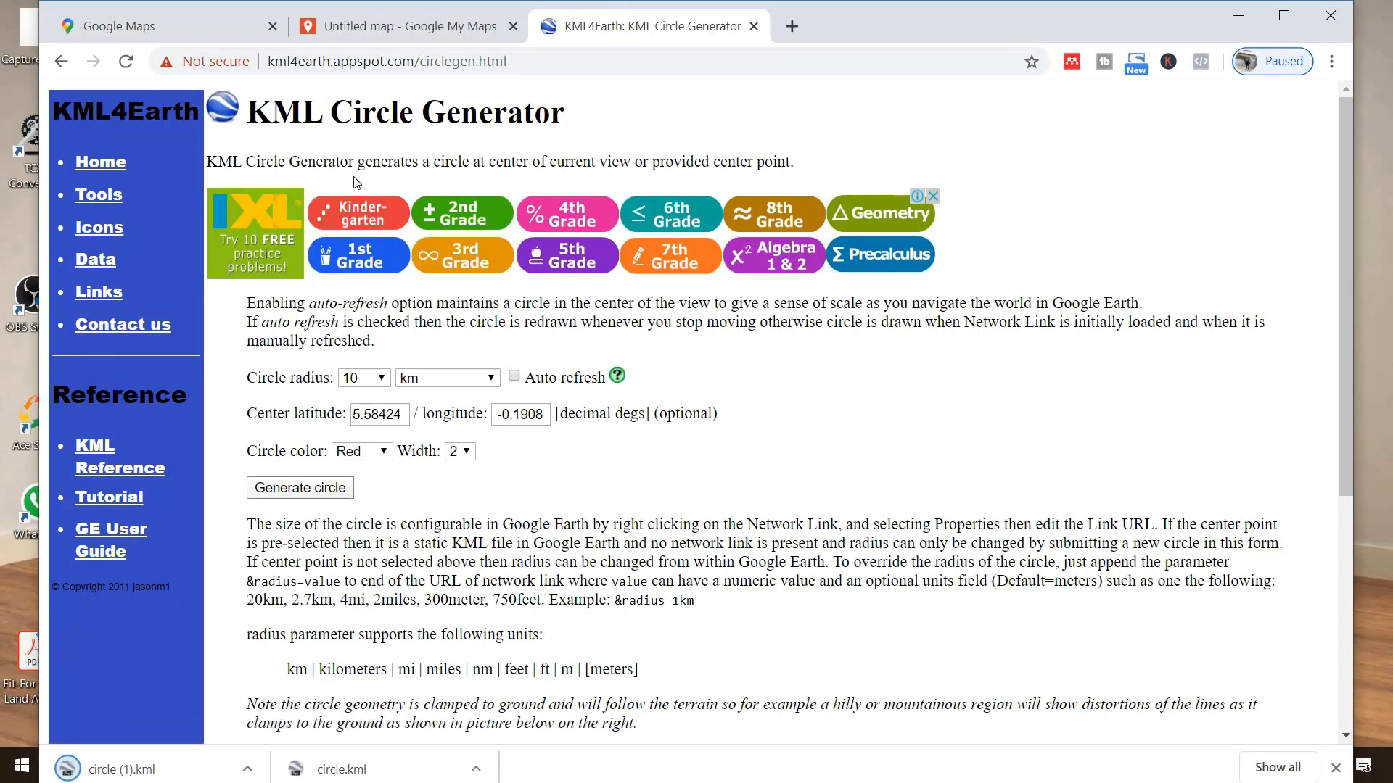
- Import circle (1).kml into a new layer, showing the large red circle around Tumu Avenue
left_click(386, 30)
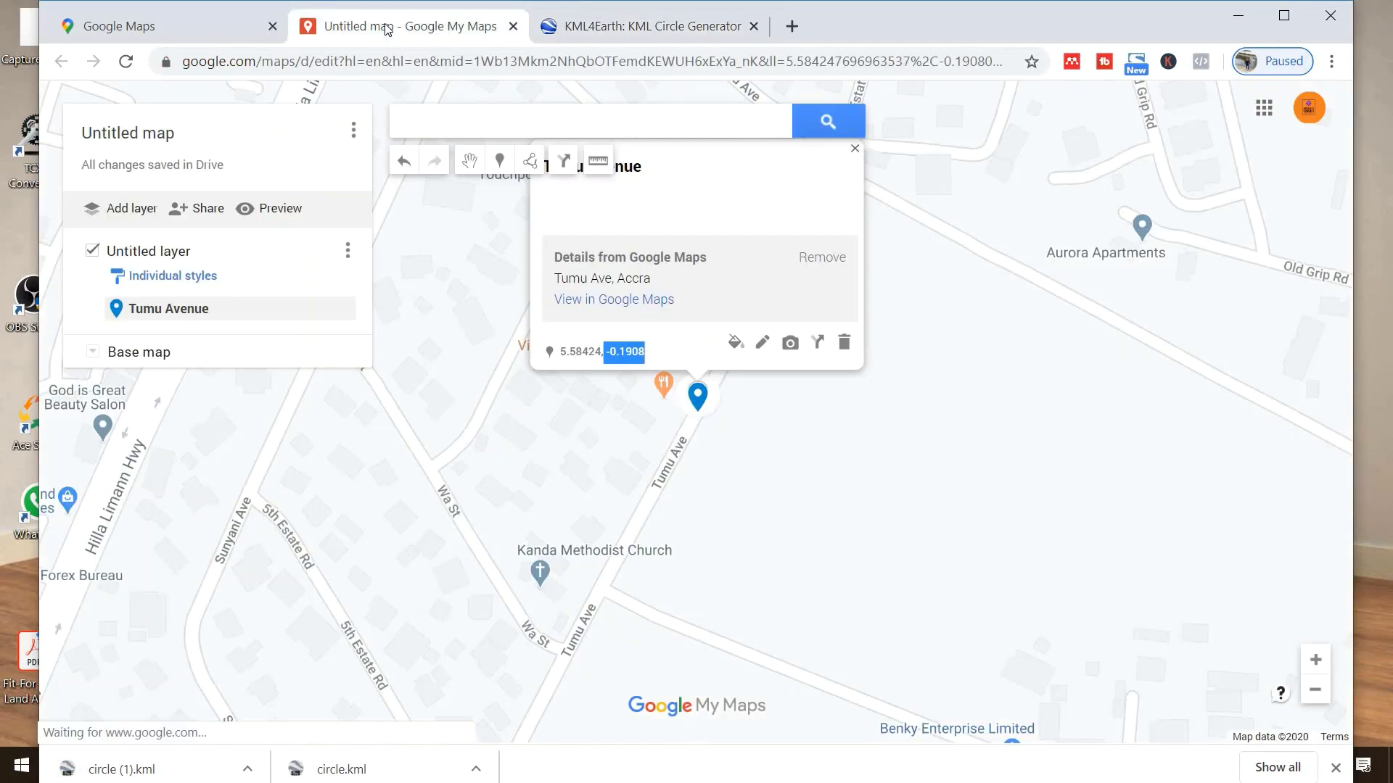
left_click(853, 152)
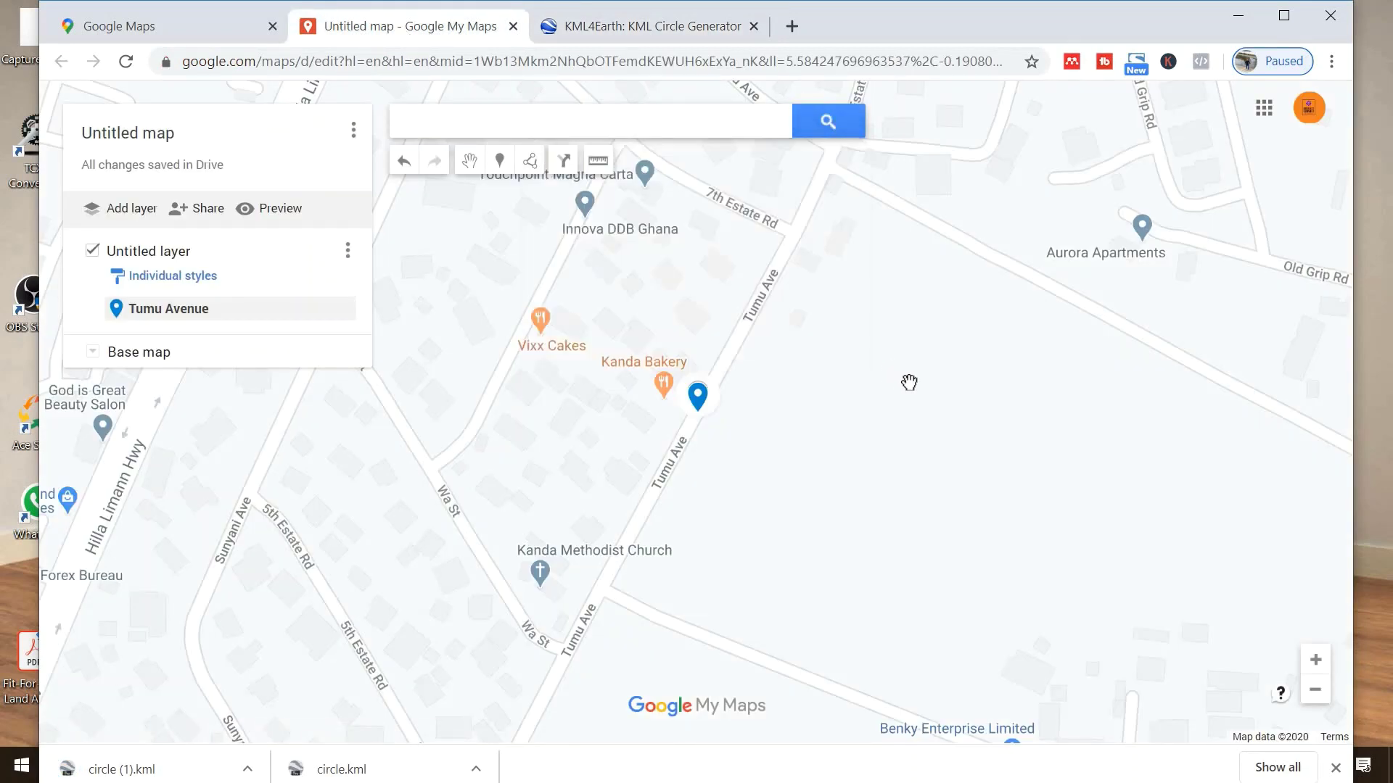
left_click(138, 211)
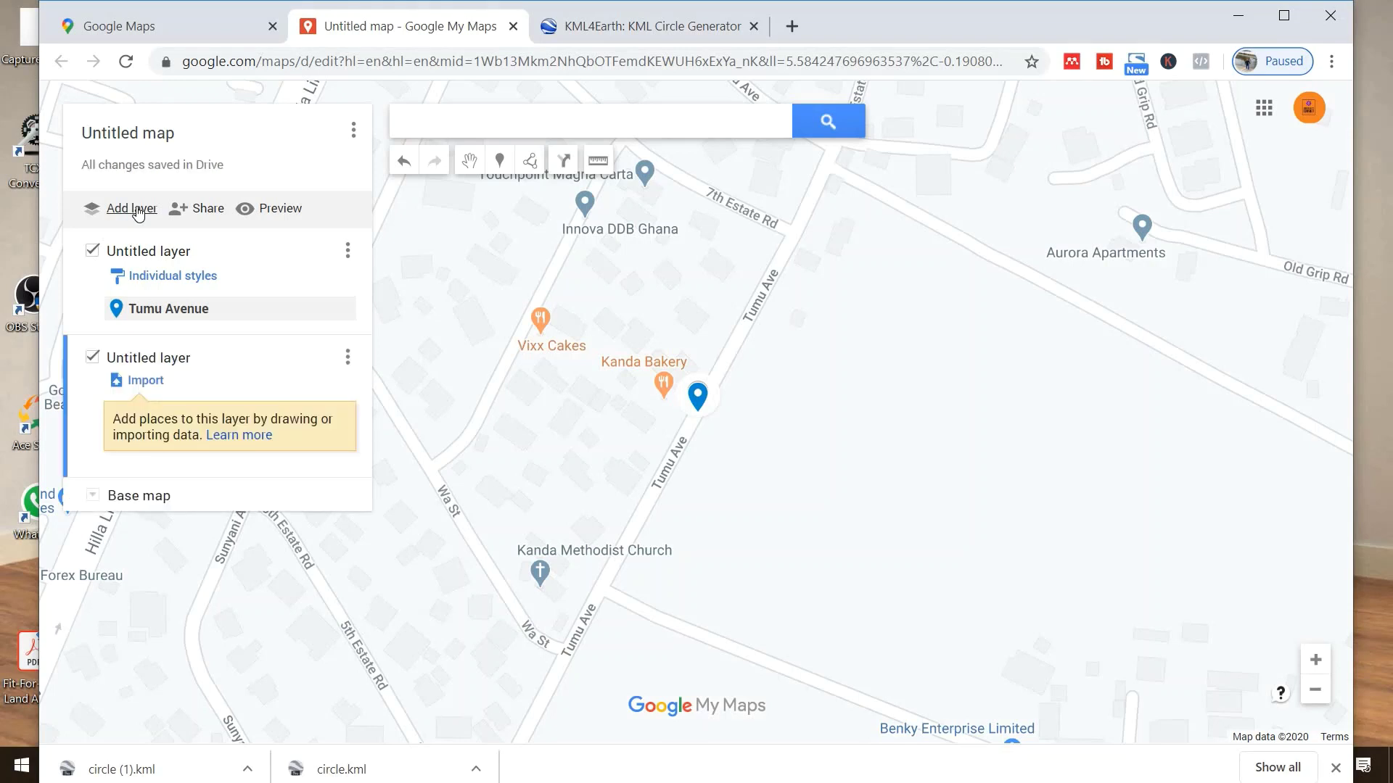
left_click(154, 390)
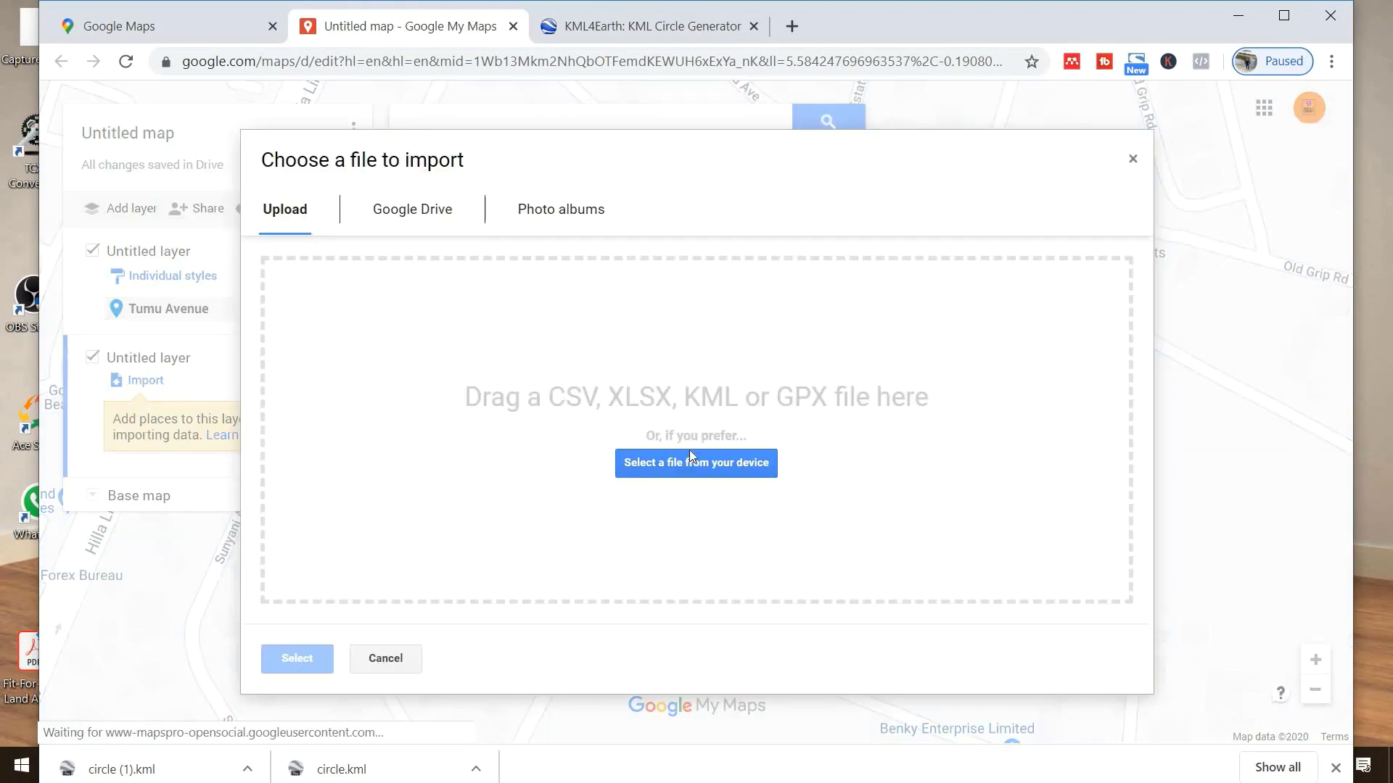
left_click(688, 460)
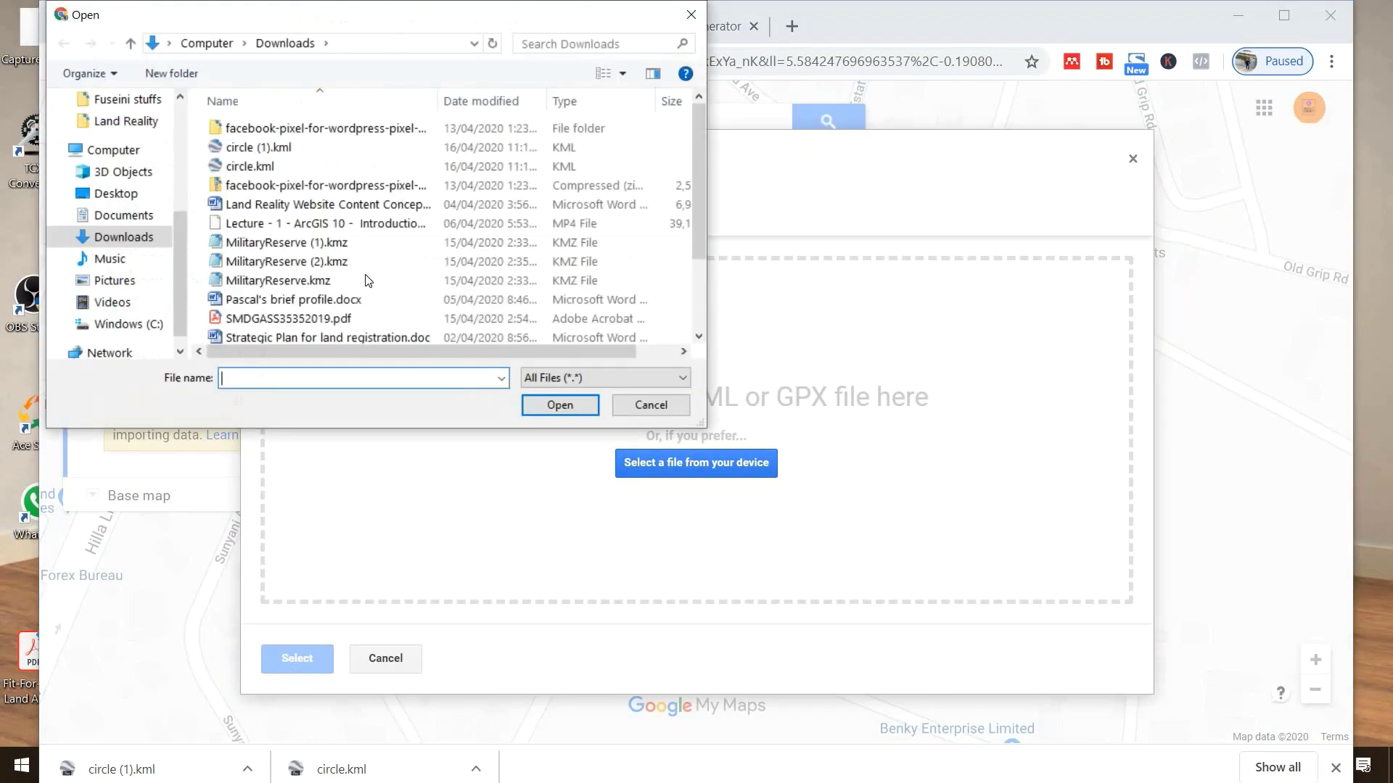
left_click(267, 145)
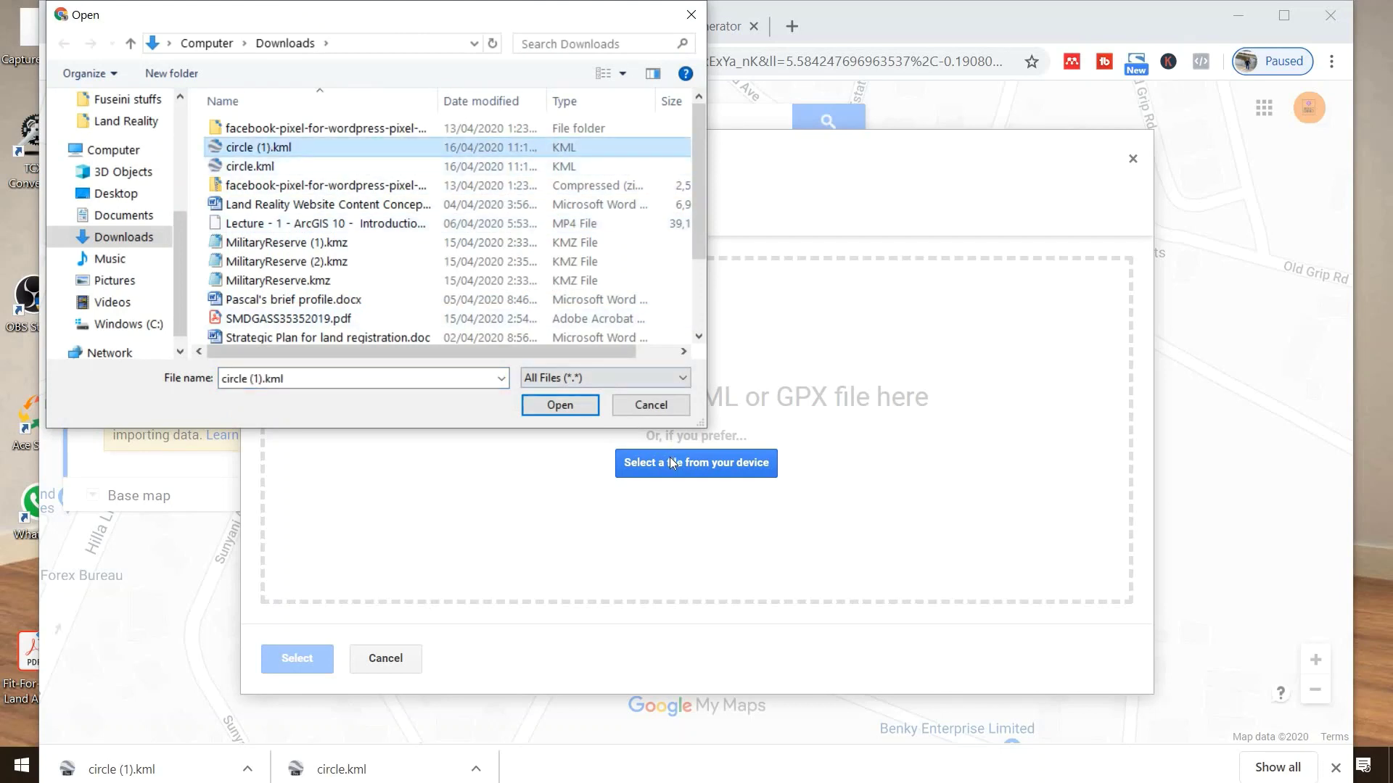
left_click(554, 407)
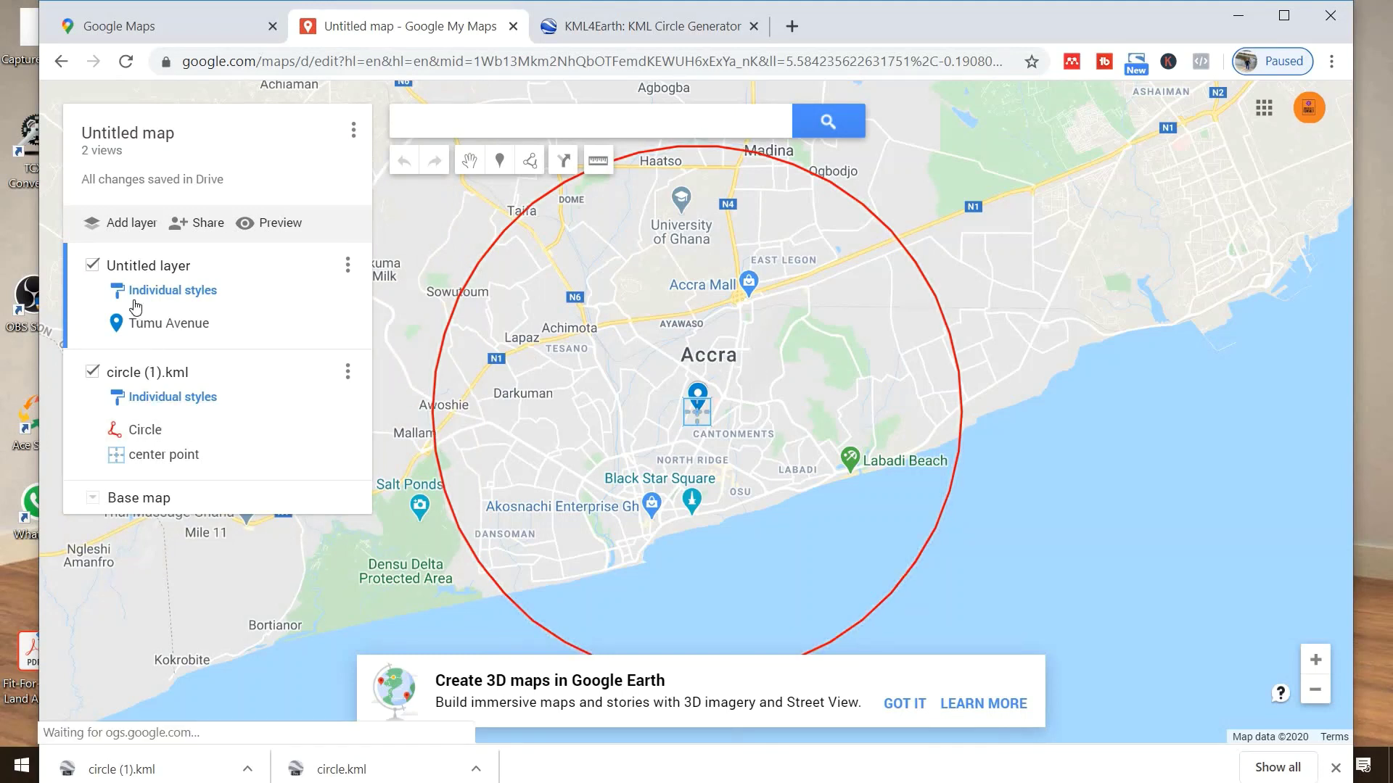
- Import circle.kml into another new layer to add the smaller red circle
left_click(124, 225)
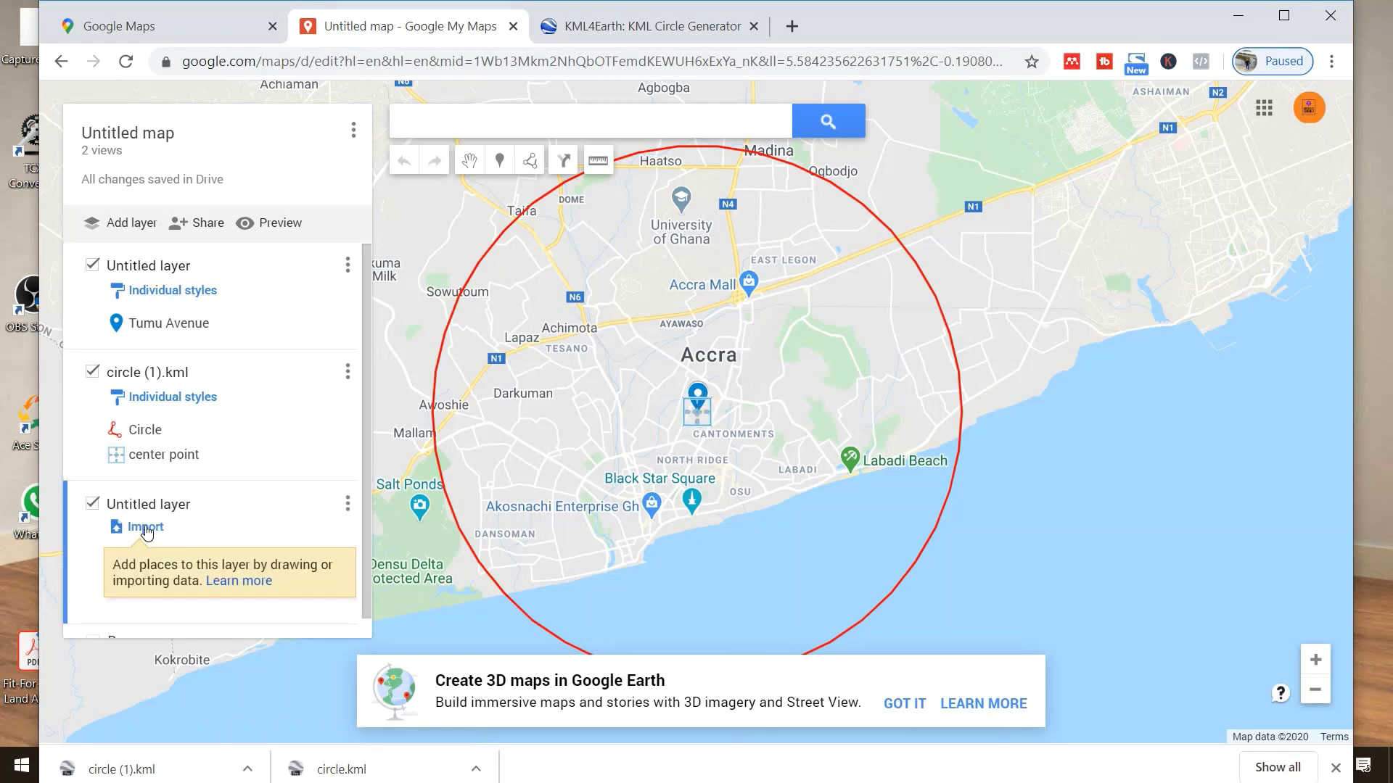
left_click(146, 529)
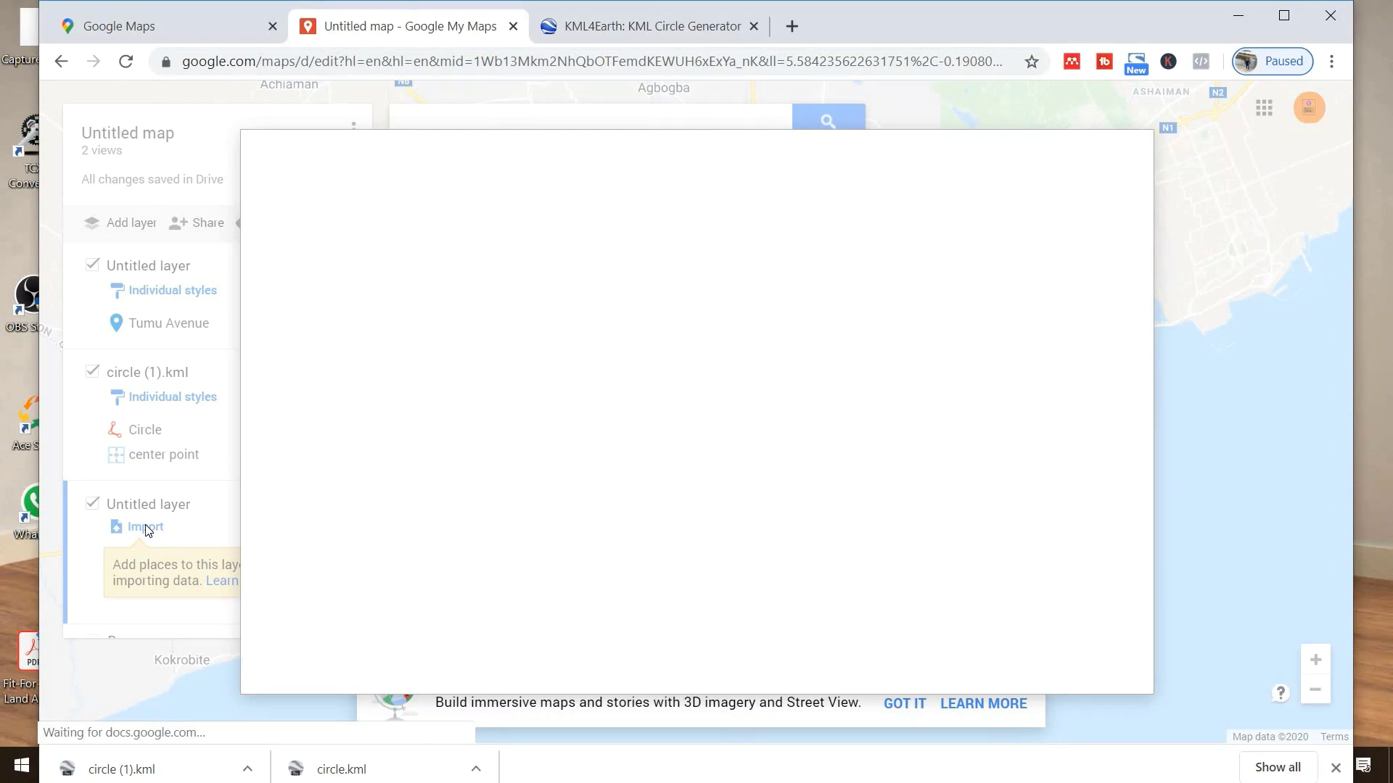
left_click(685, 454)
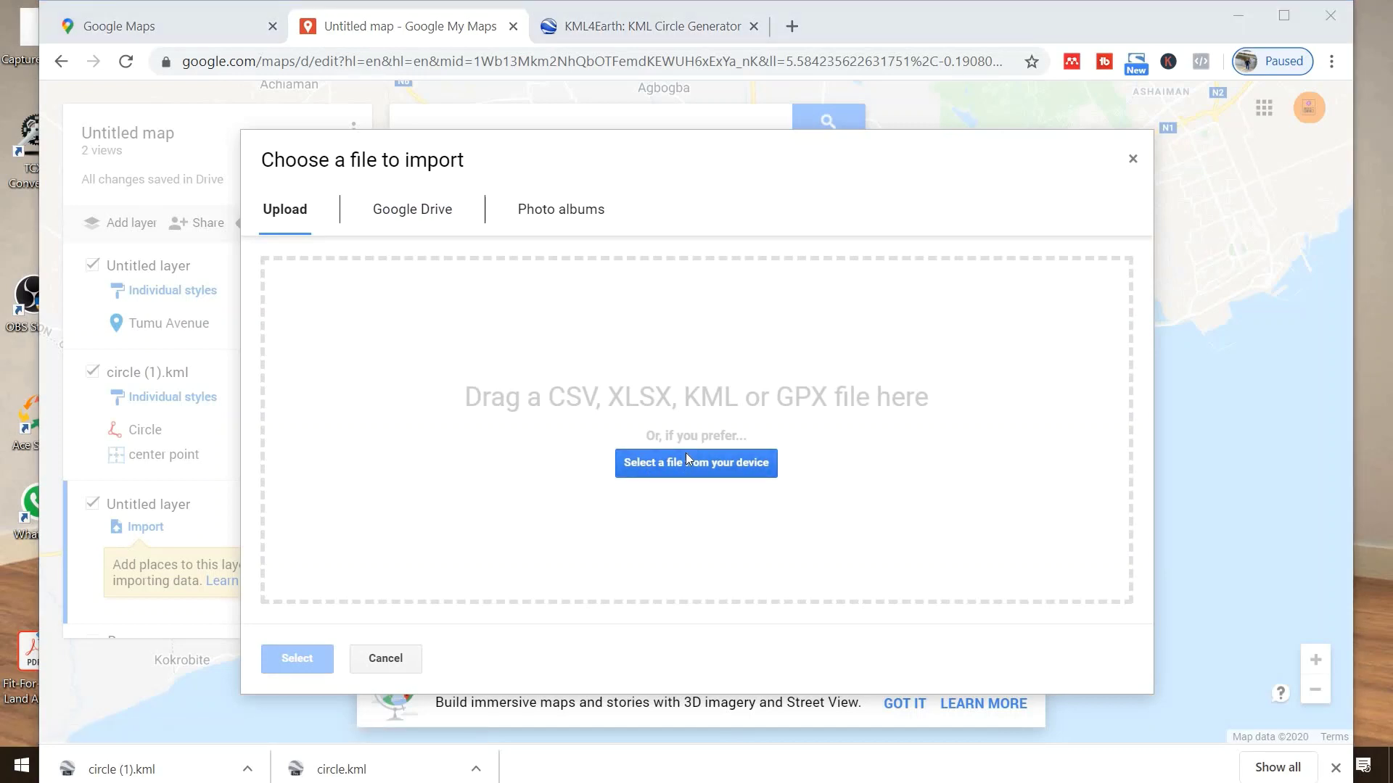
left_click(251, 166)
left_click(576, 406)
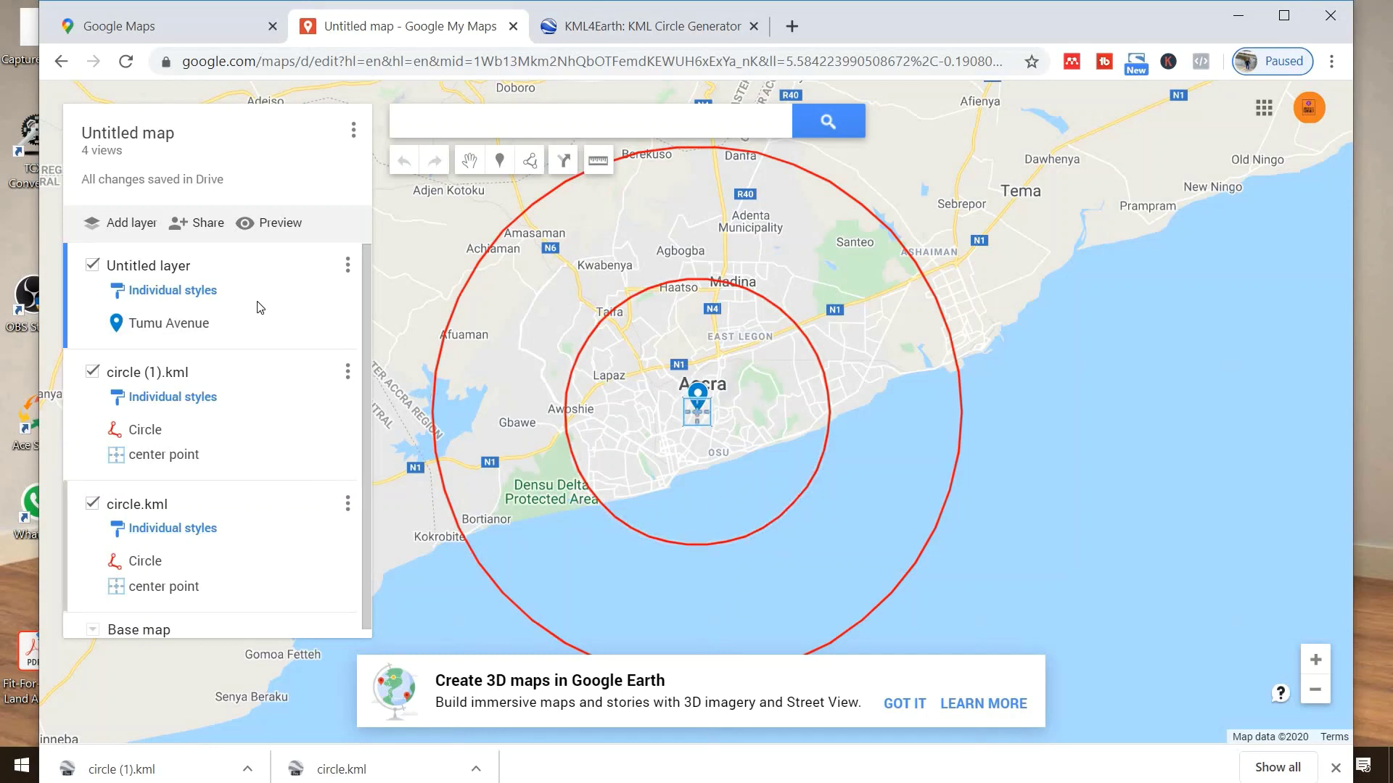
- Print the map as a landscape PDF, then go back to the My Maps editor
left_click(354, 141)
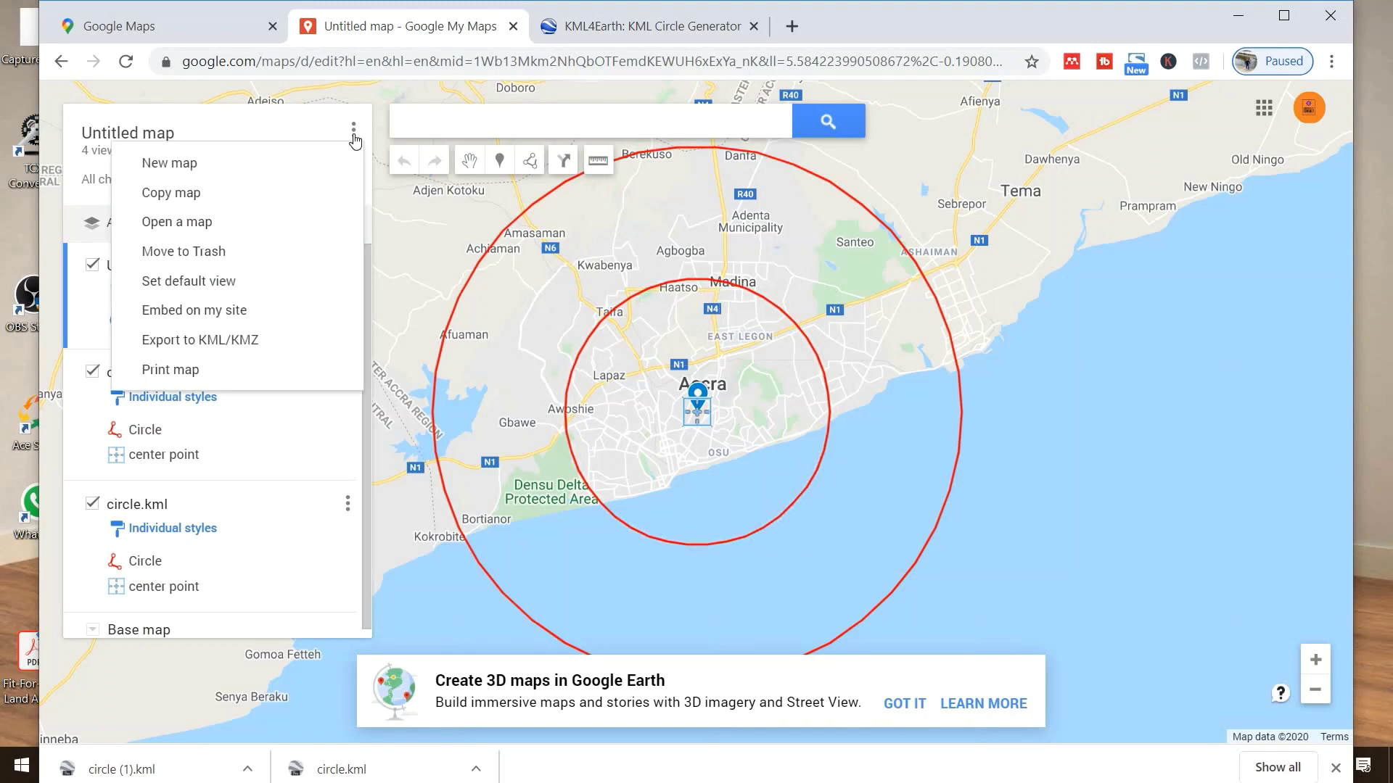
left_click(190, 375)
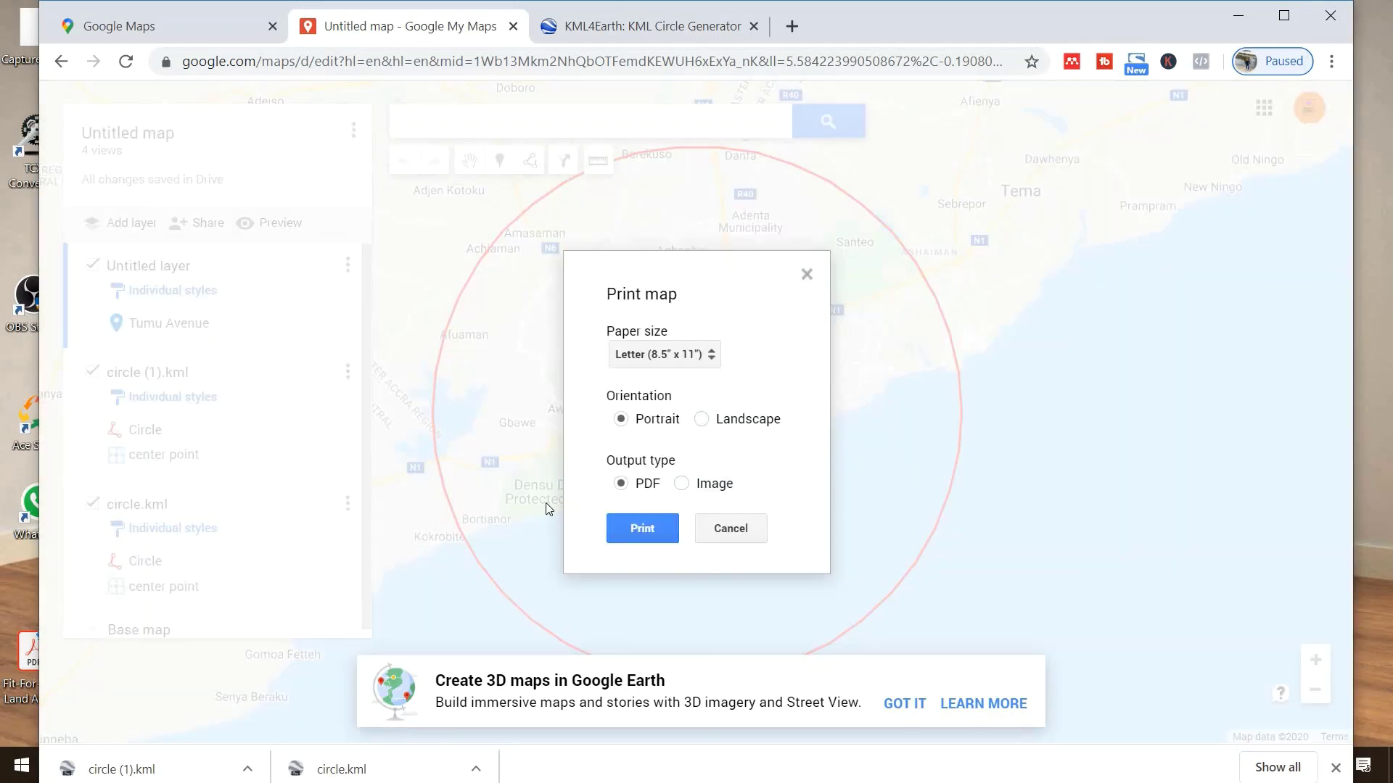
left_click(702, 421)
left_click(657, 531)
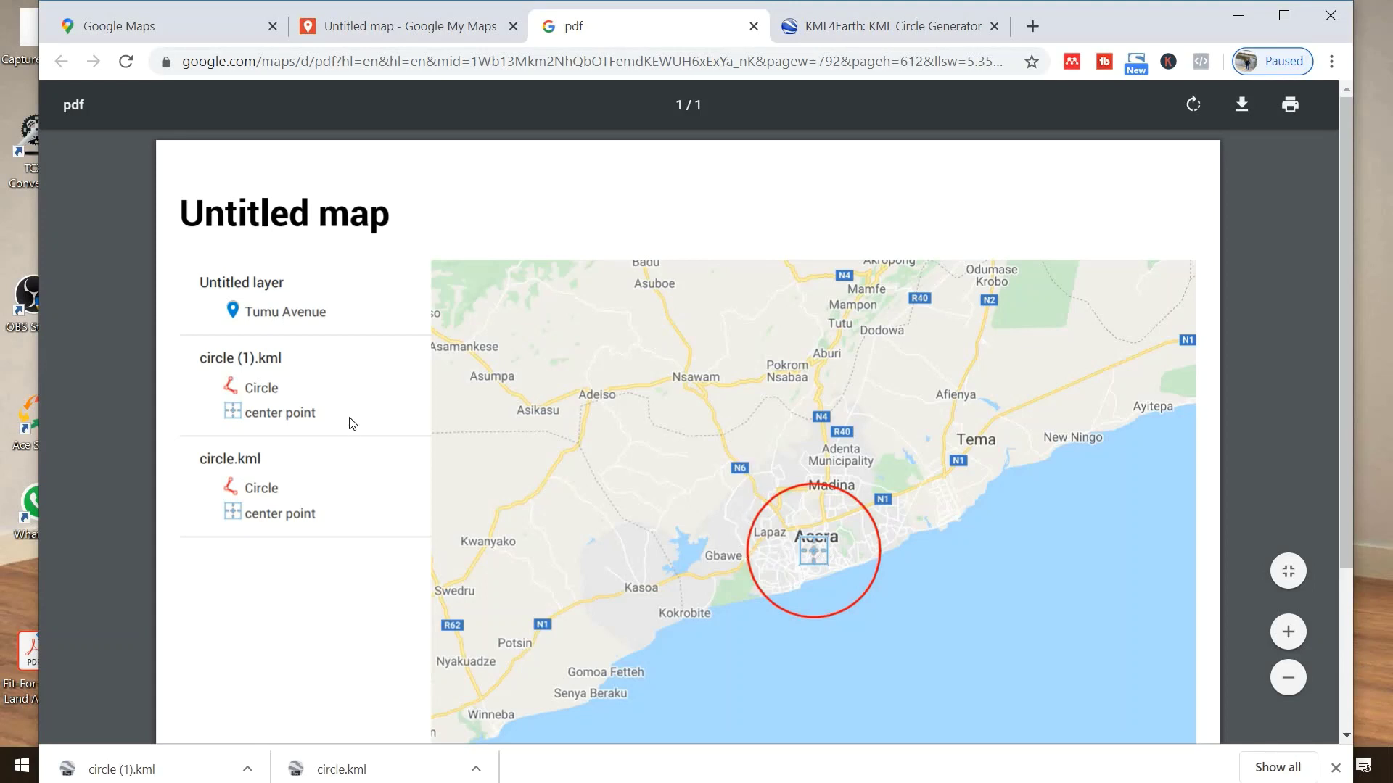
left_click(430, 31)
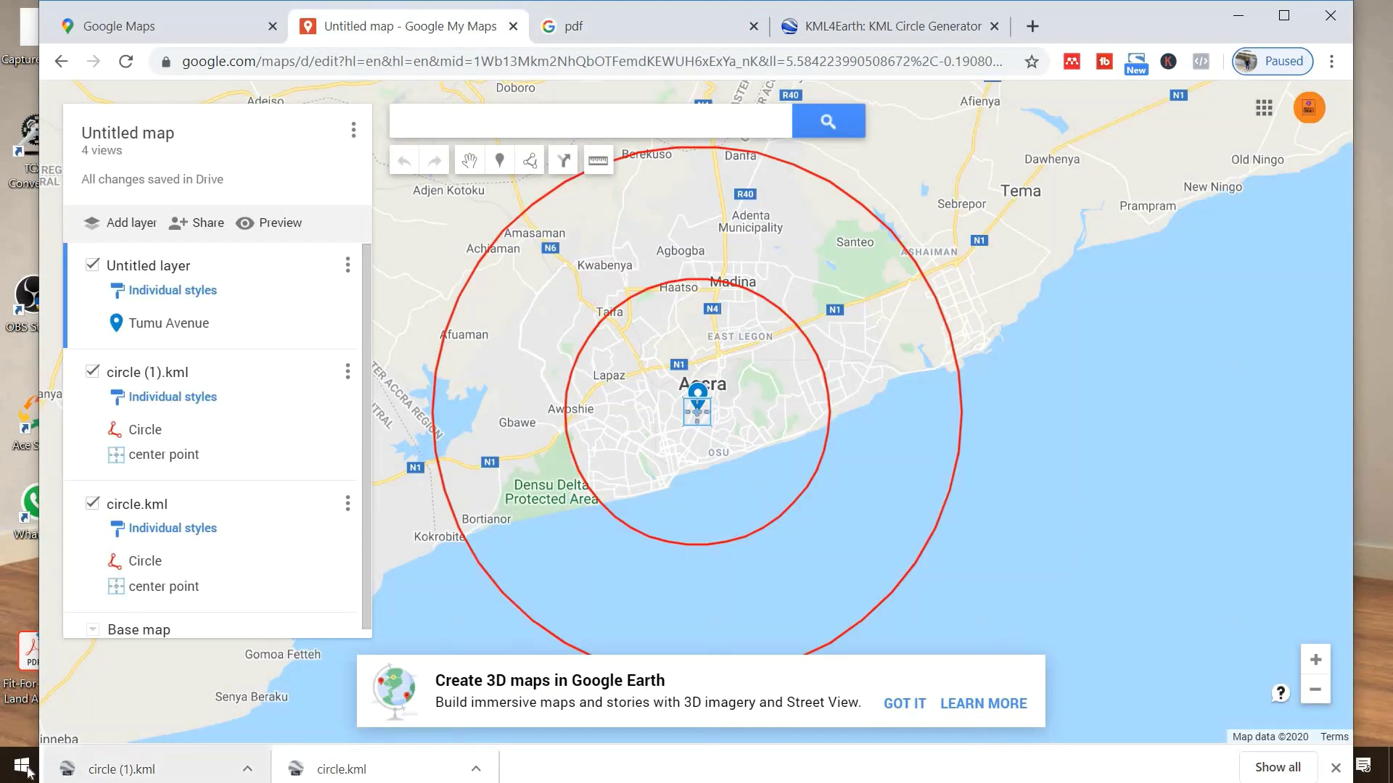
- Maximize the Chrome window and launch Snipping Tool from Windows search
left_click(28, 774)
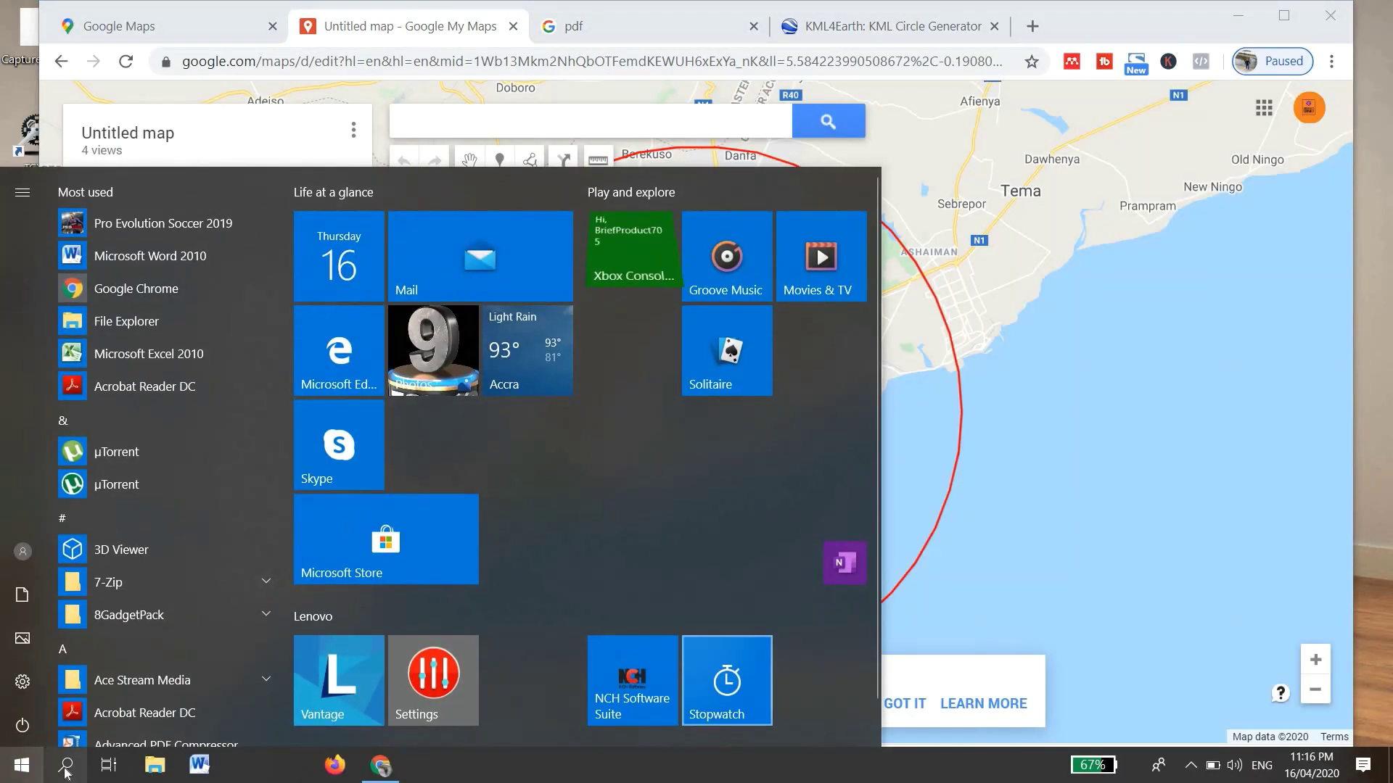
left_click(66, 766)
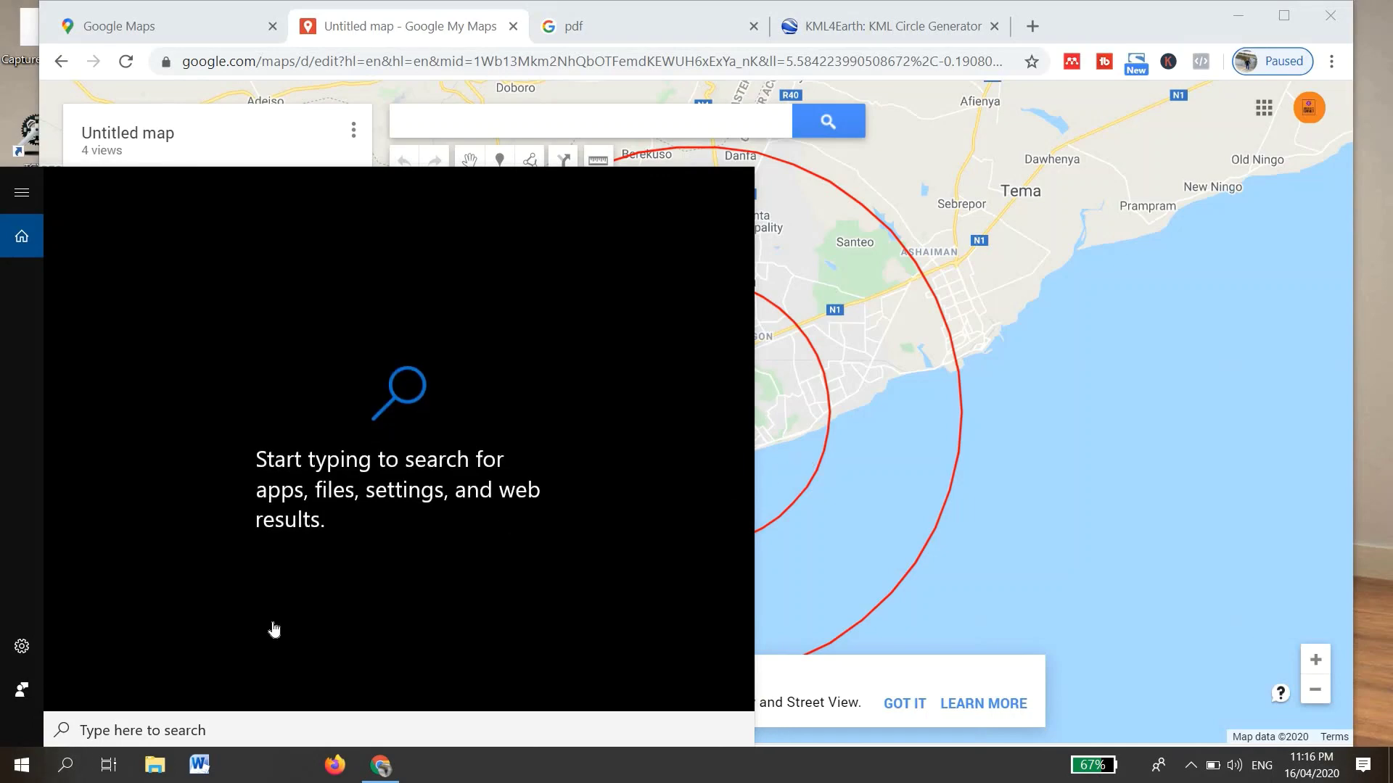
left_click(65, 767)
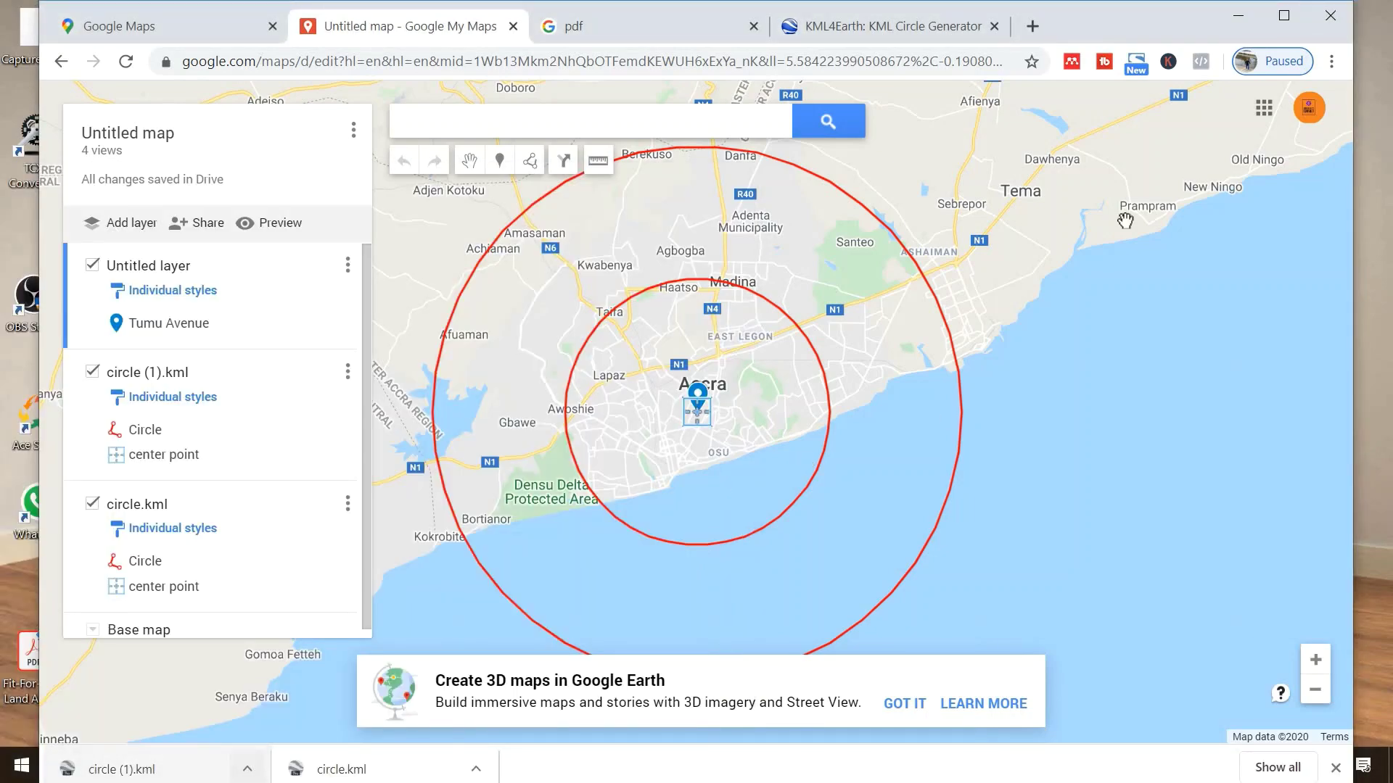
left_click(1284, 16)
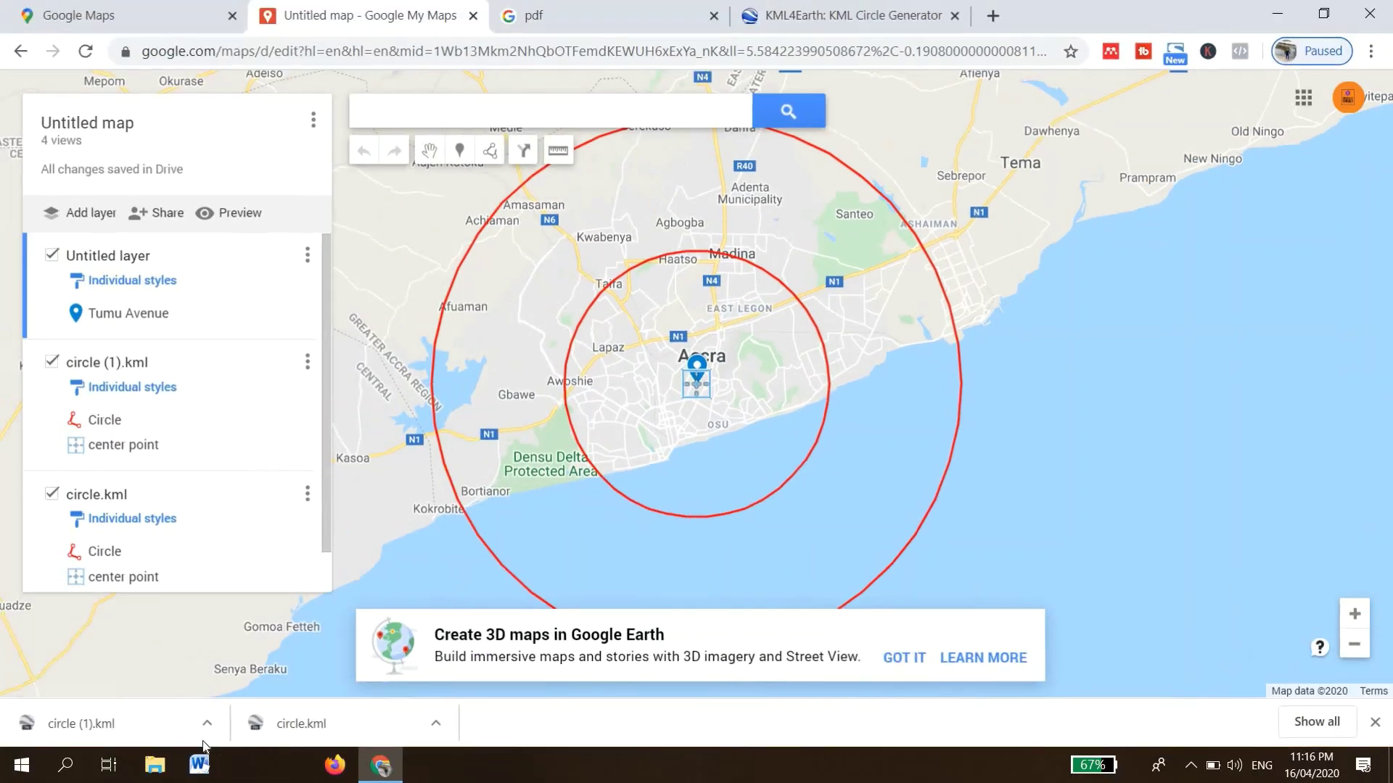
left_click(68, 766)
type("sn")
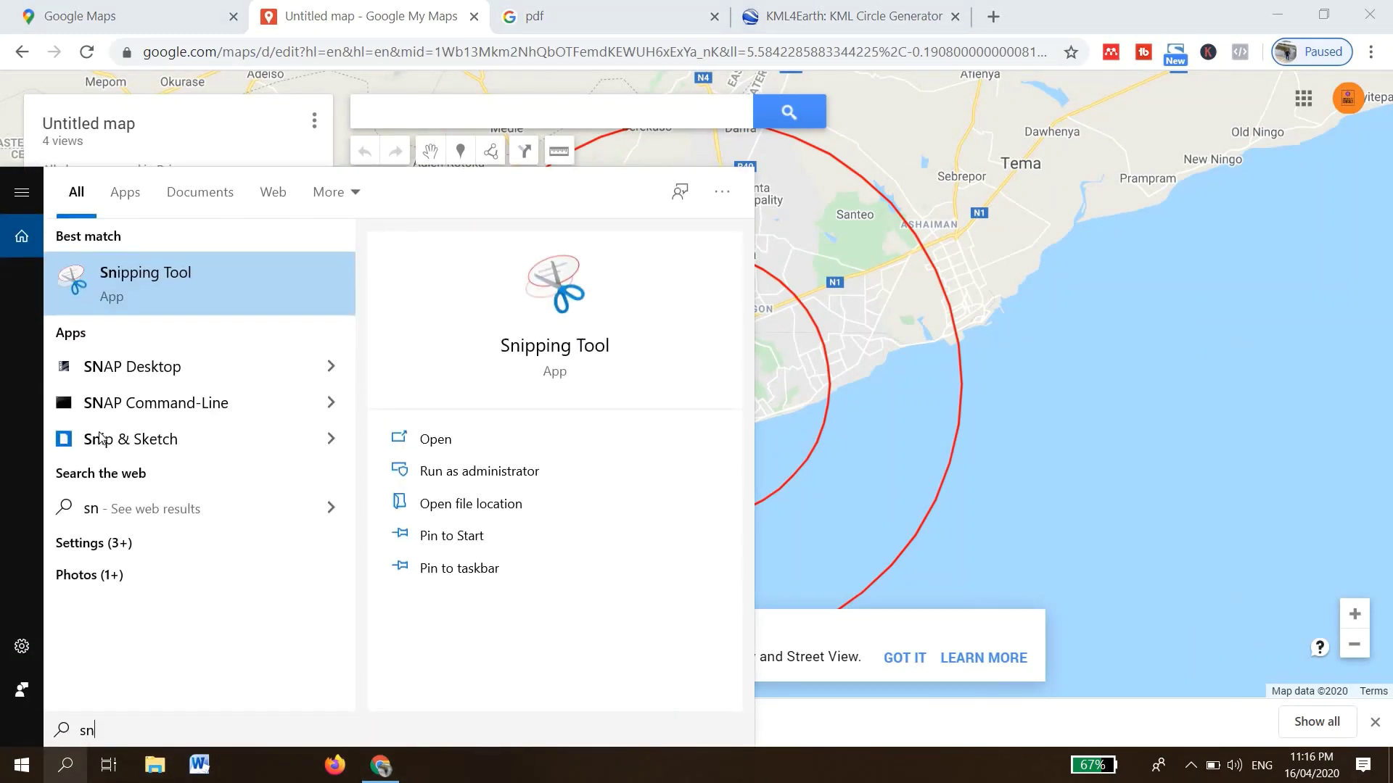
left_click(210, 269)
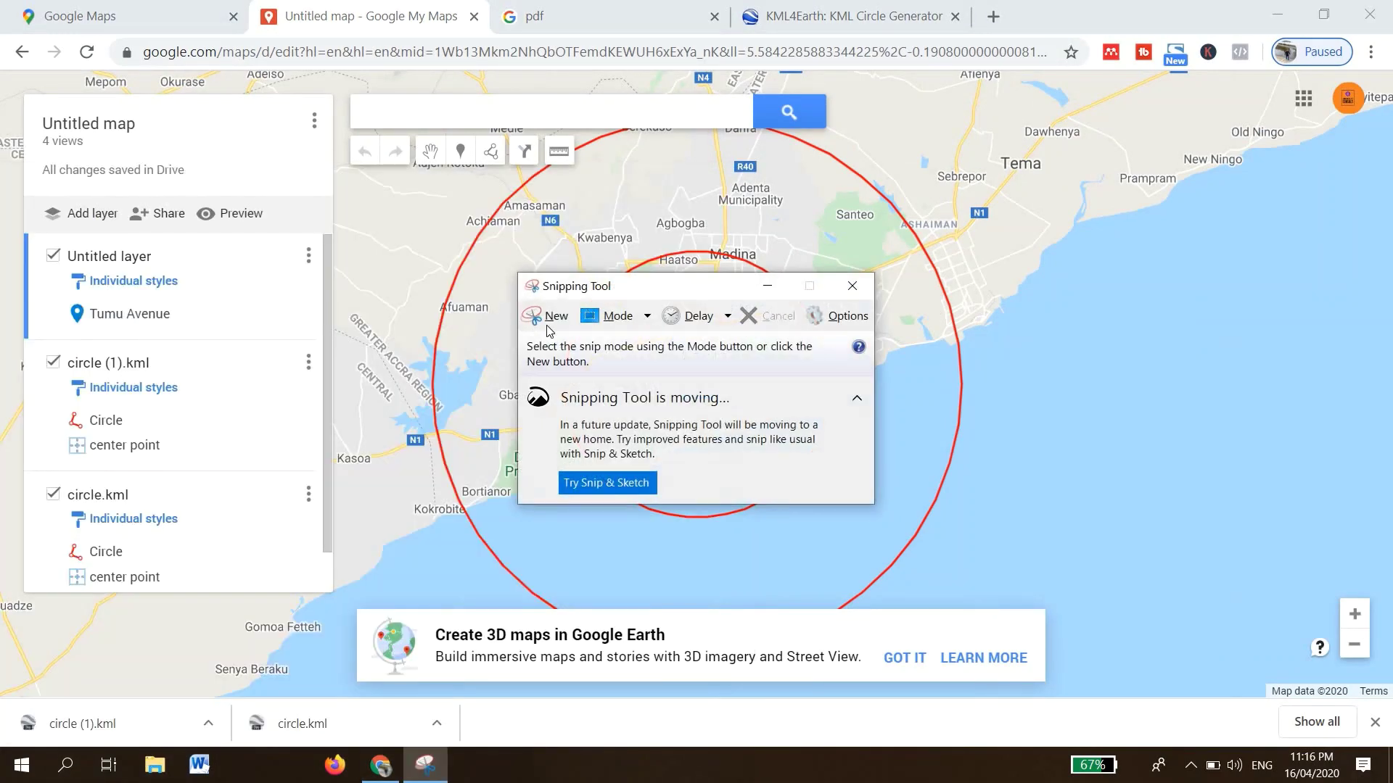
- Snip the area around the two Accra circles, then hide the Snipping Tool window
left_click(548, 316)
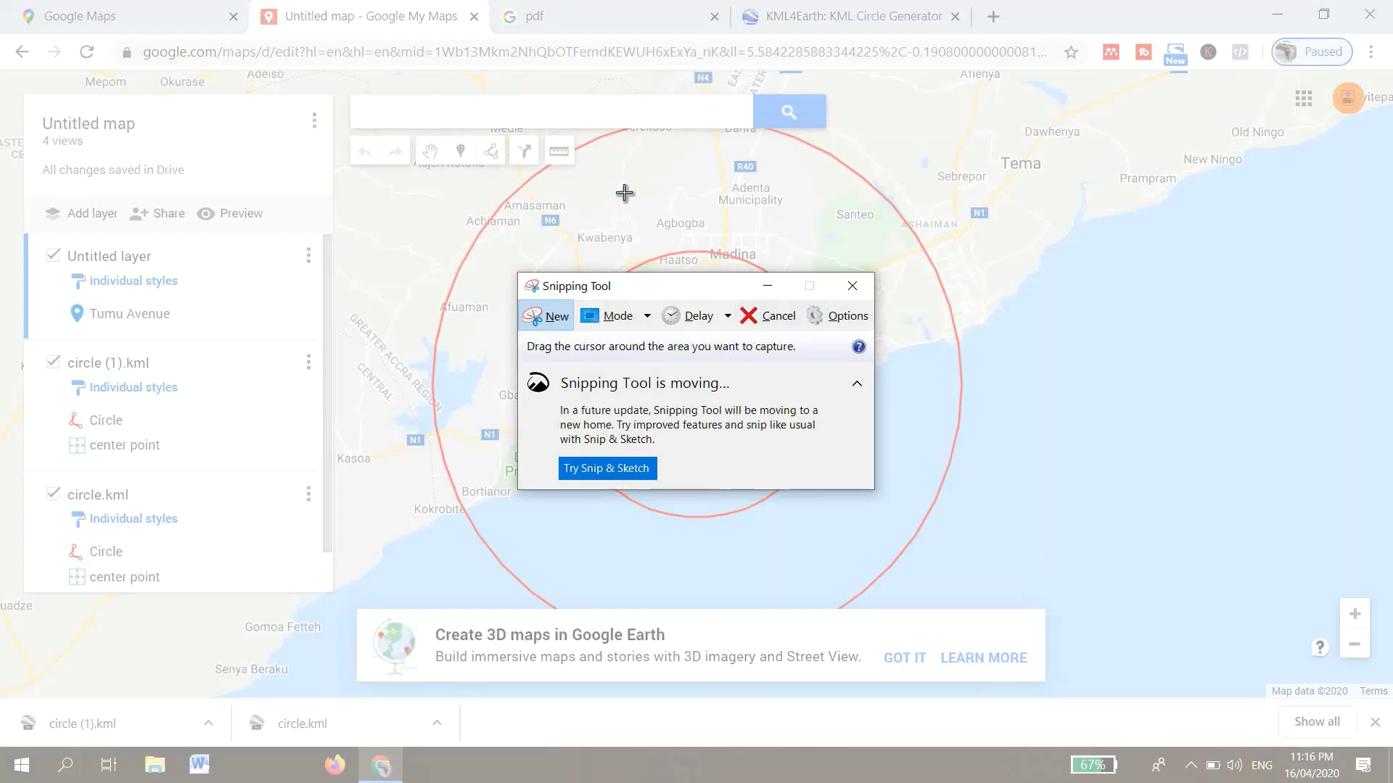
left_click(766, 315)
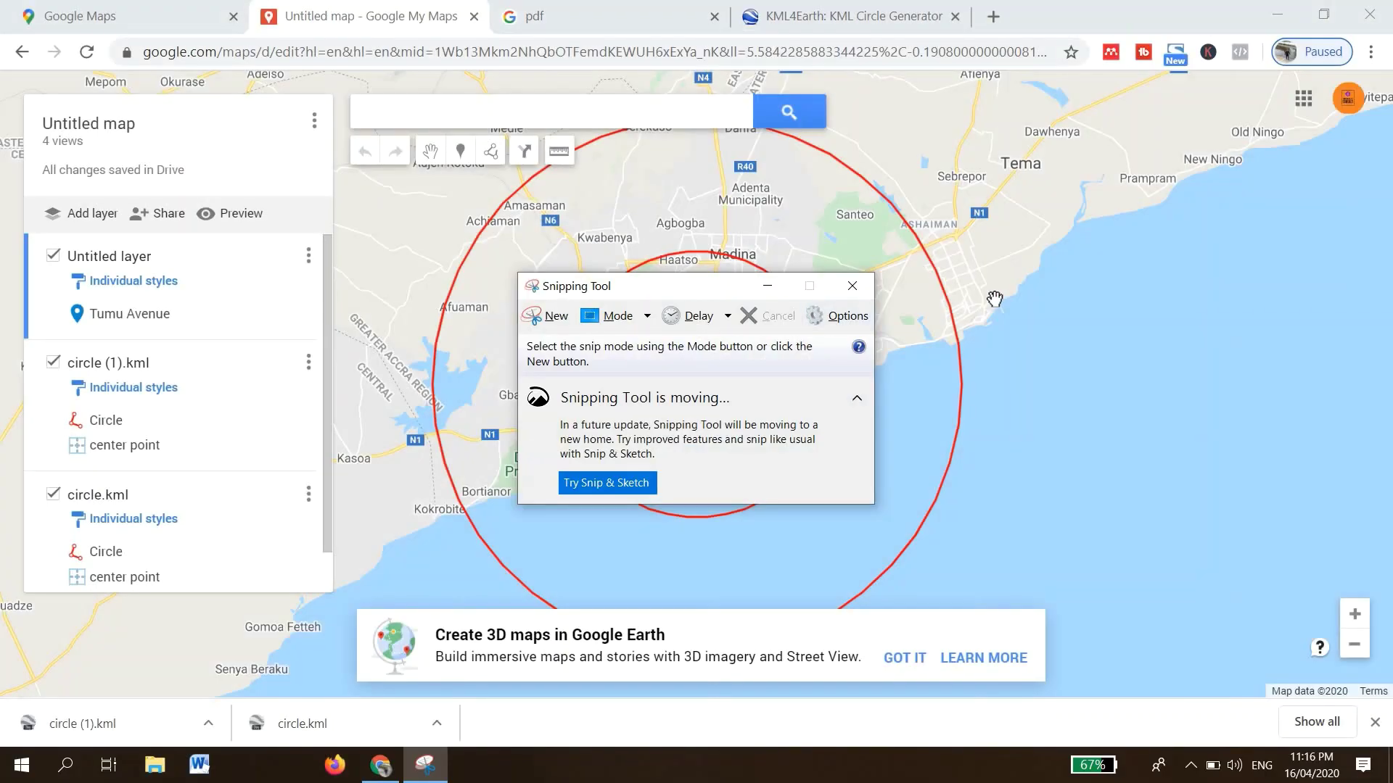
scroll(993, 300, "down", 2)
scroll(993, 300, "down", 2)
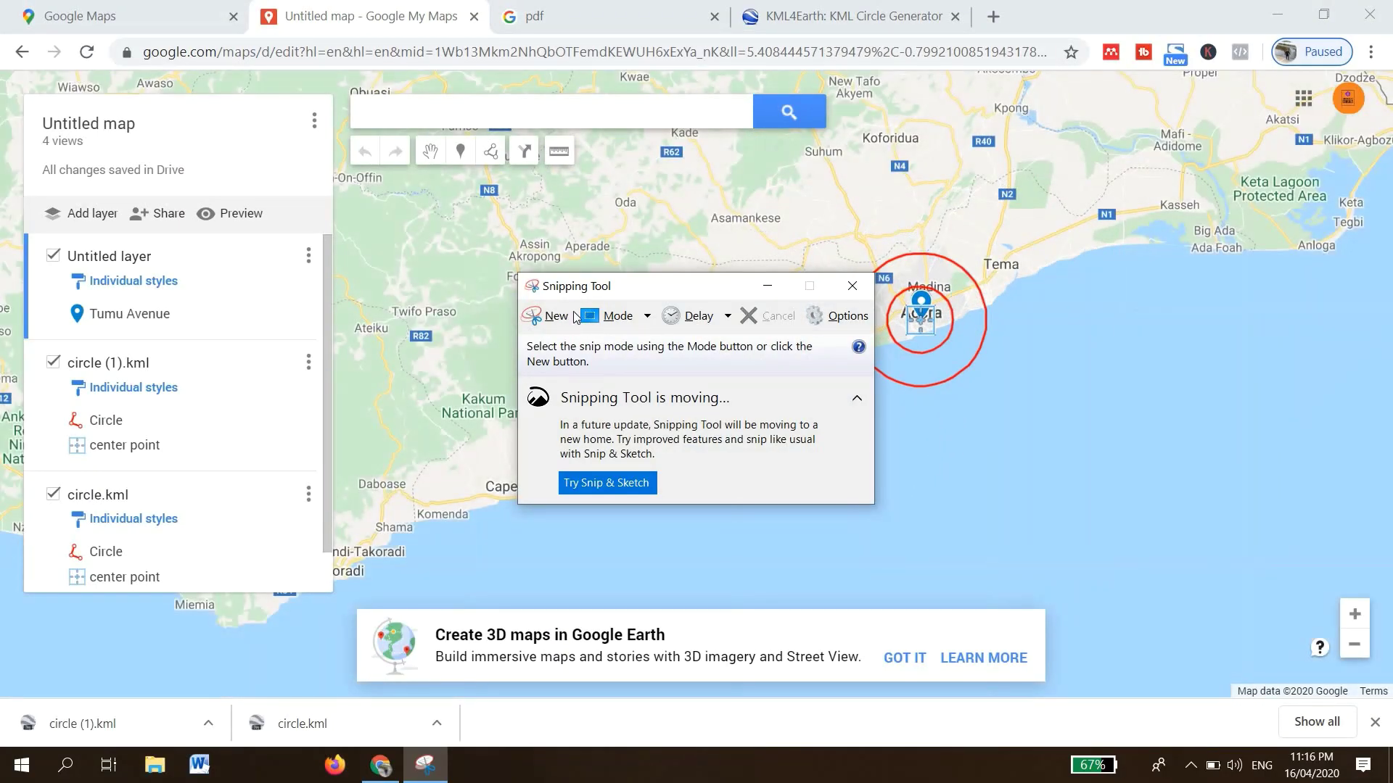
left_click(547, 316)
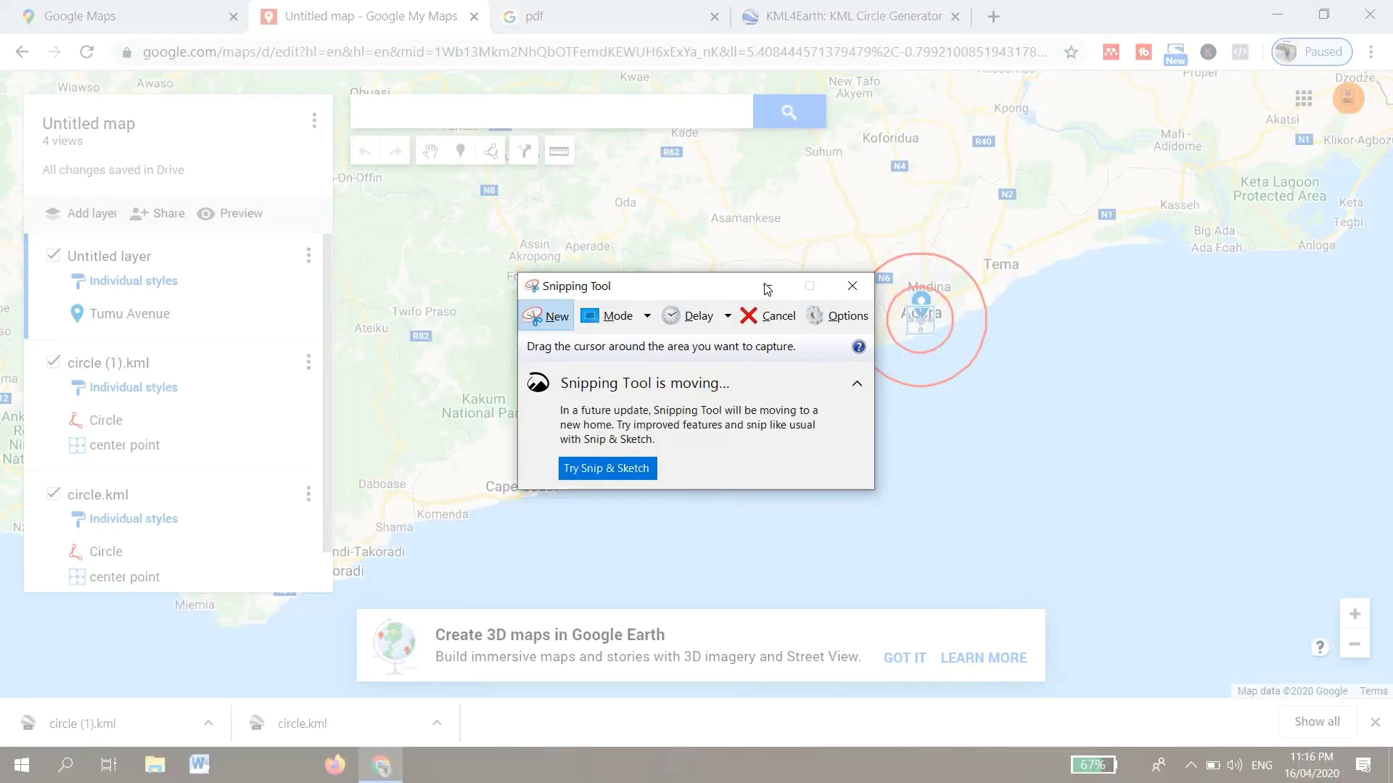
left_click_drag(550, 285, 396, 302)
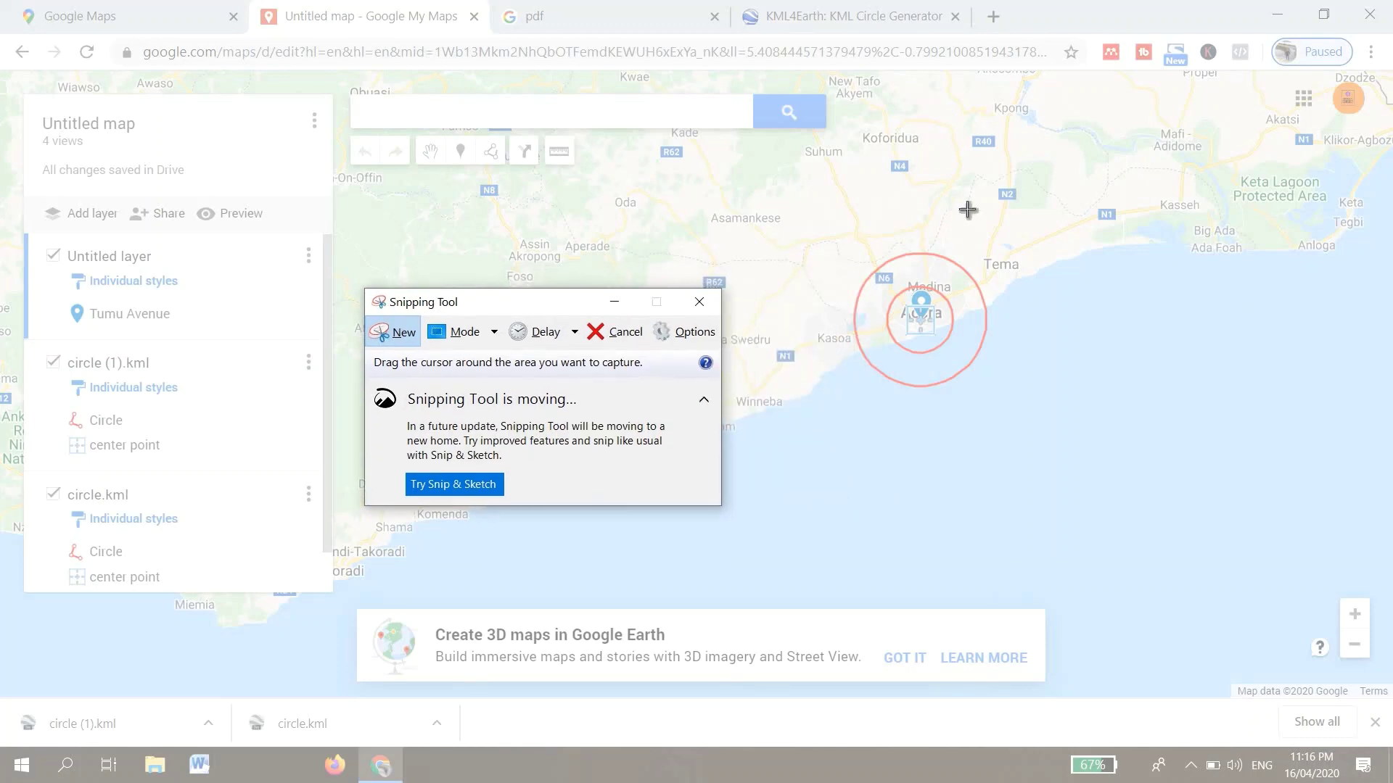
left_click_drag(806, 236, 1062, 418)
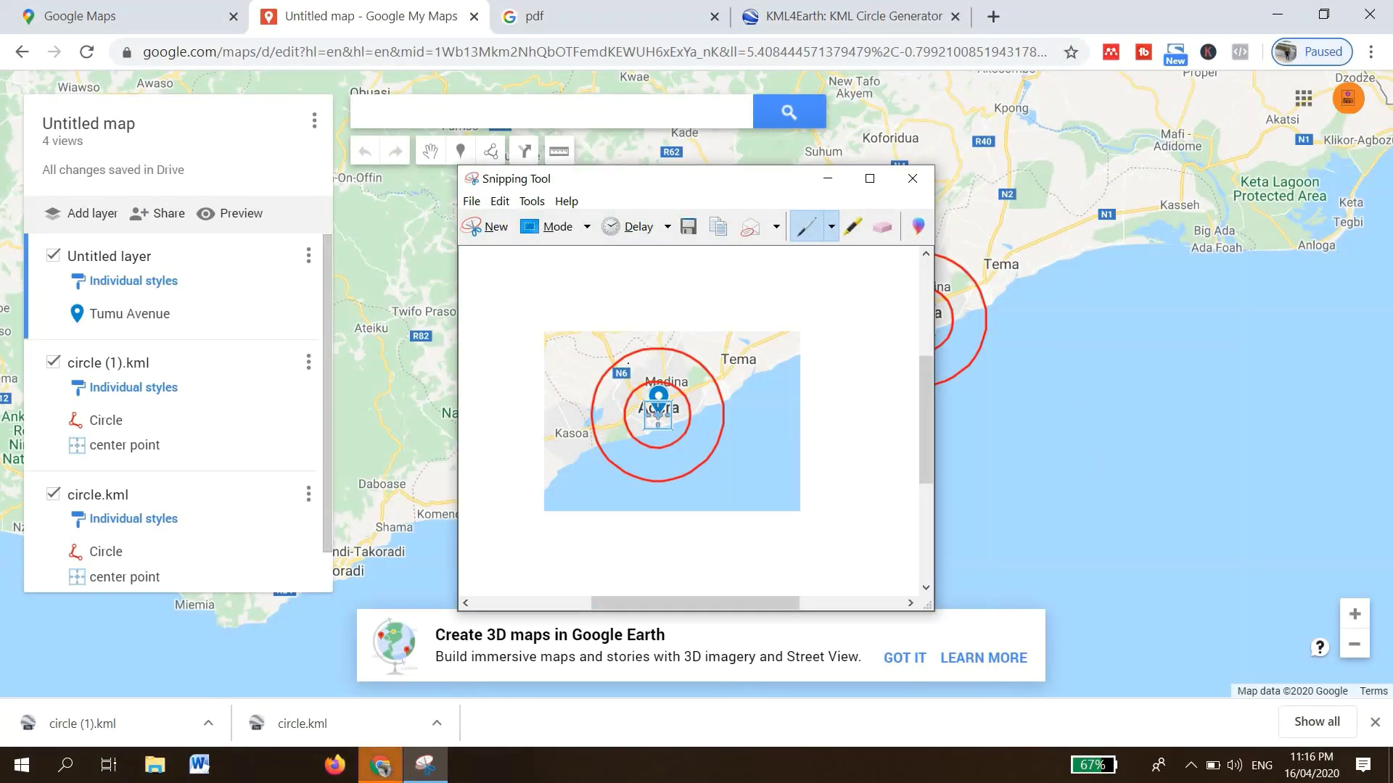
left_click(834, 181)
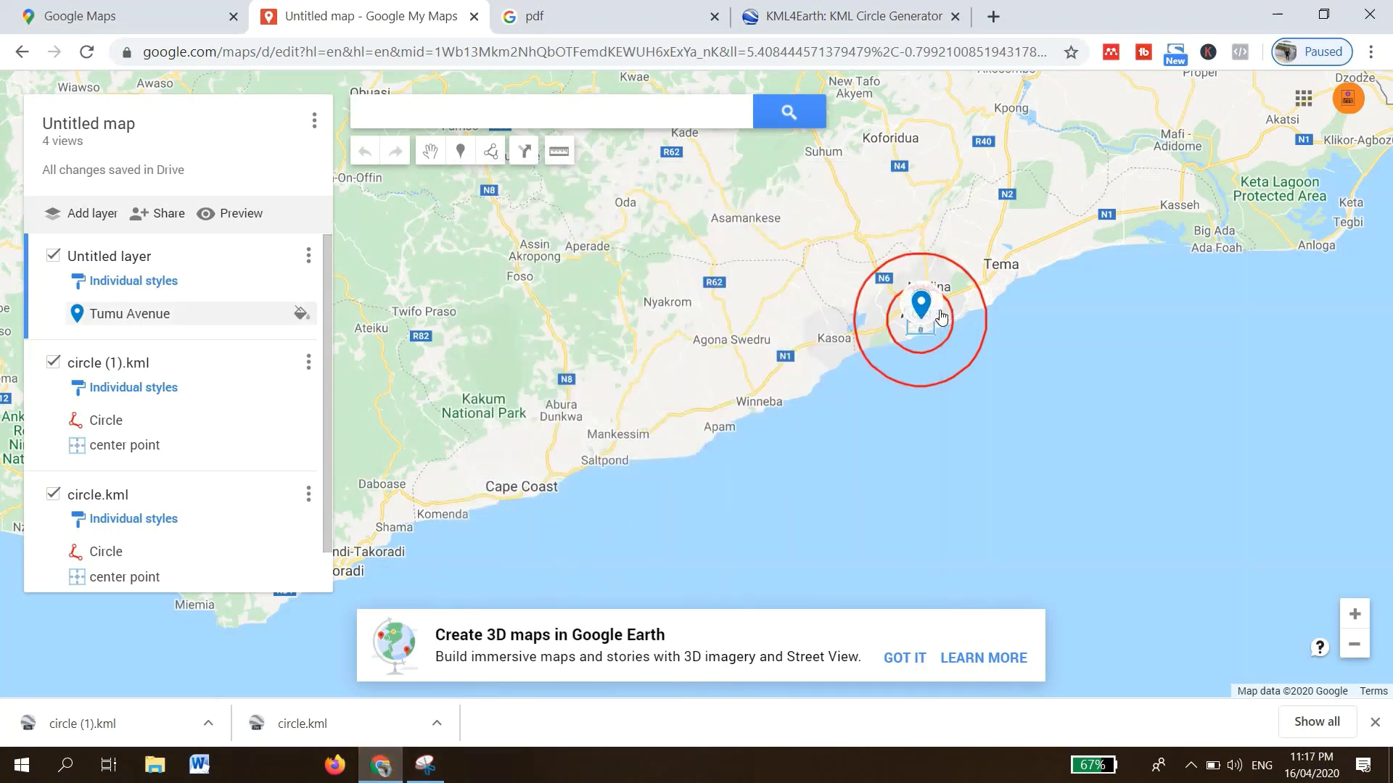
scroll(942, 317, "down", 2)
scroll(914, 316, "up", 2)
scroll(900, 316, "up", 1)
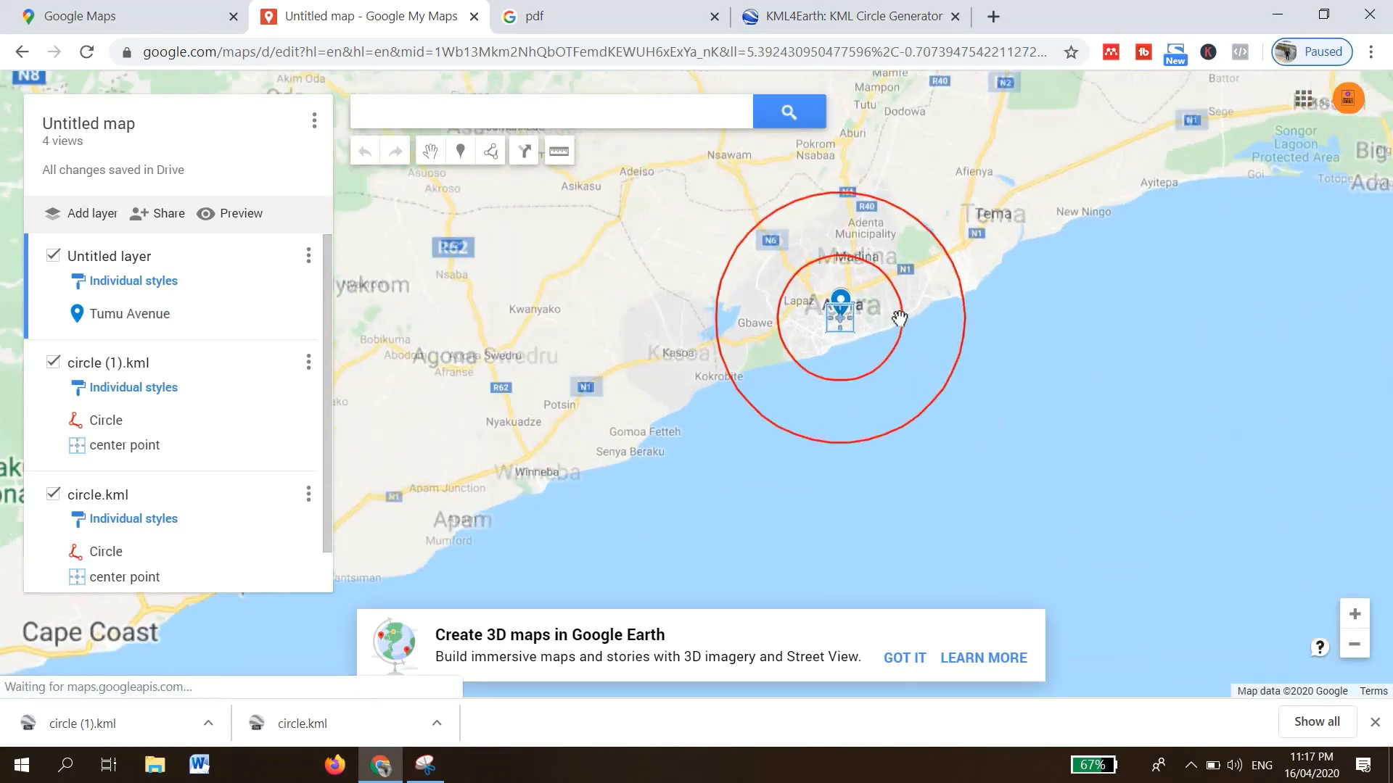
scroll(899, 317, "up", 2)
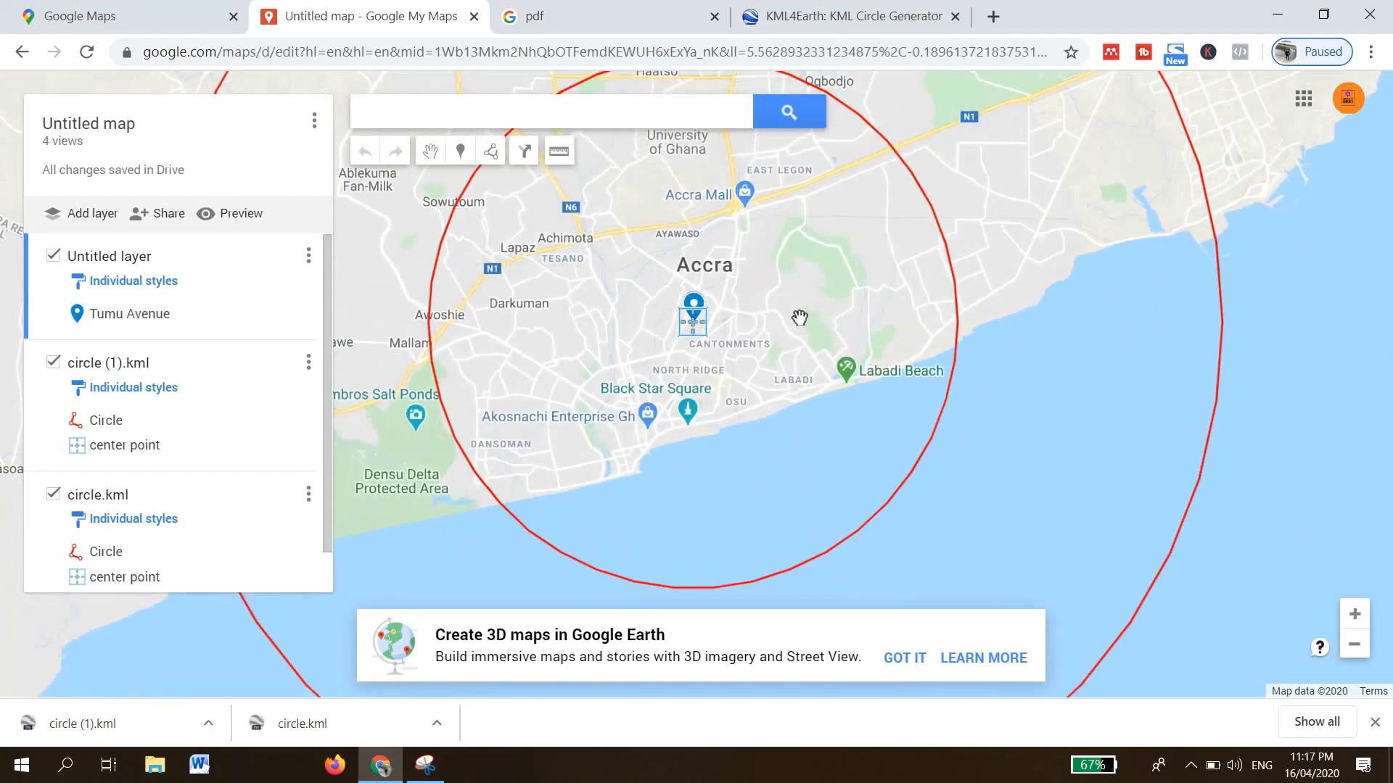
scroll(800, 318, "down", 2)
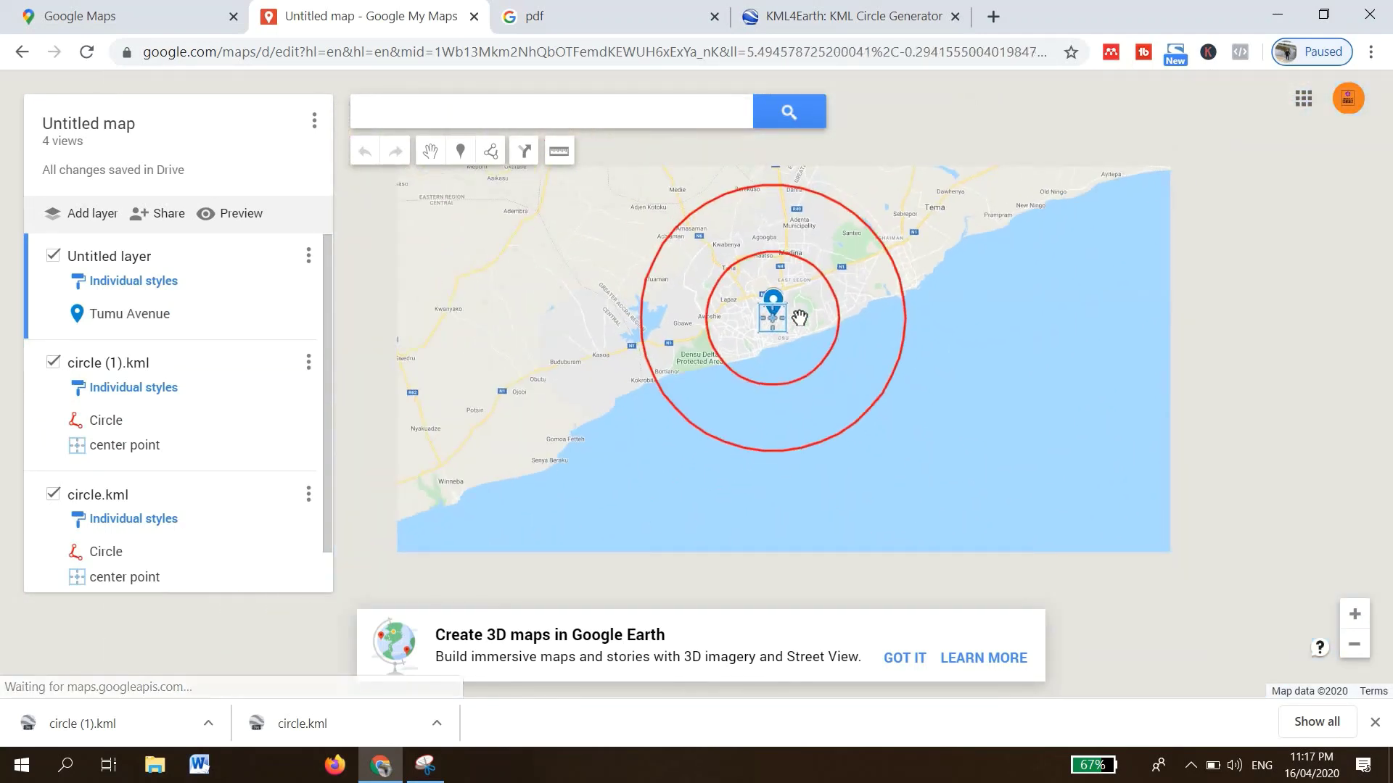